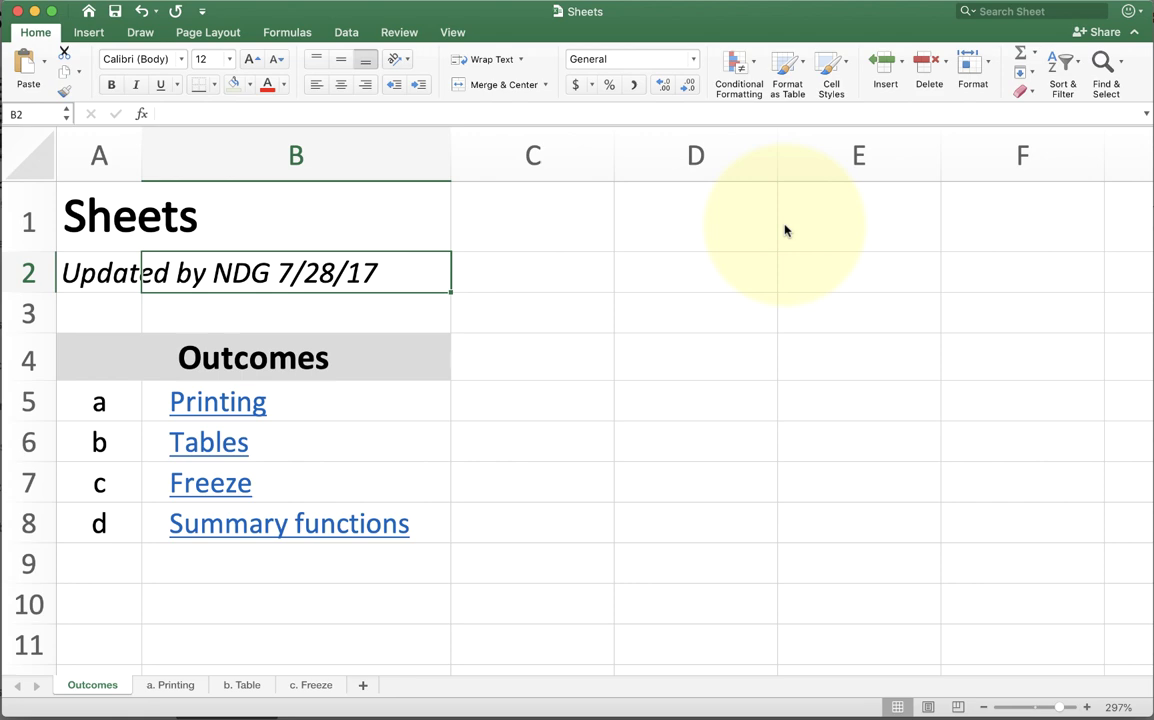
Look over the Printing sheet's key features and the extent of the data on the Table and Freeze sheets
left_click(170, 685)
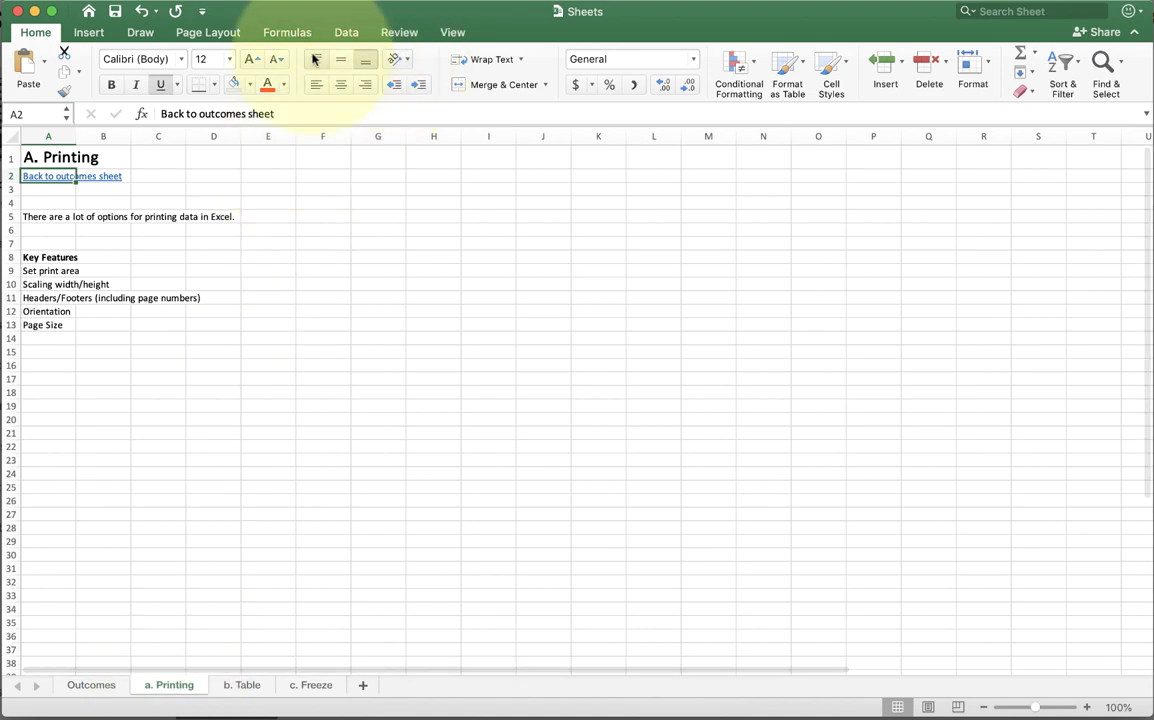
left_click(190, 33)
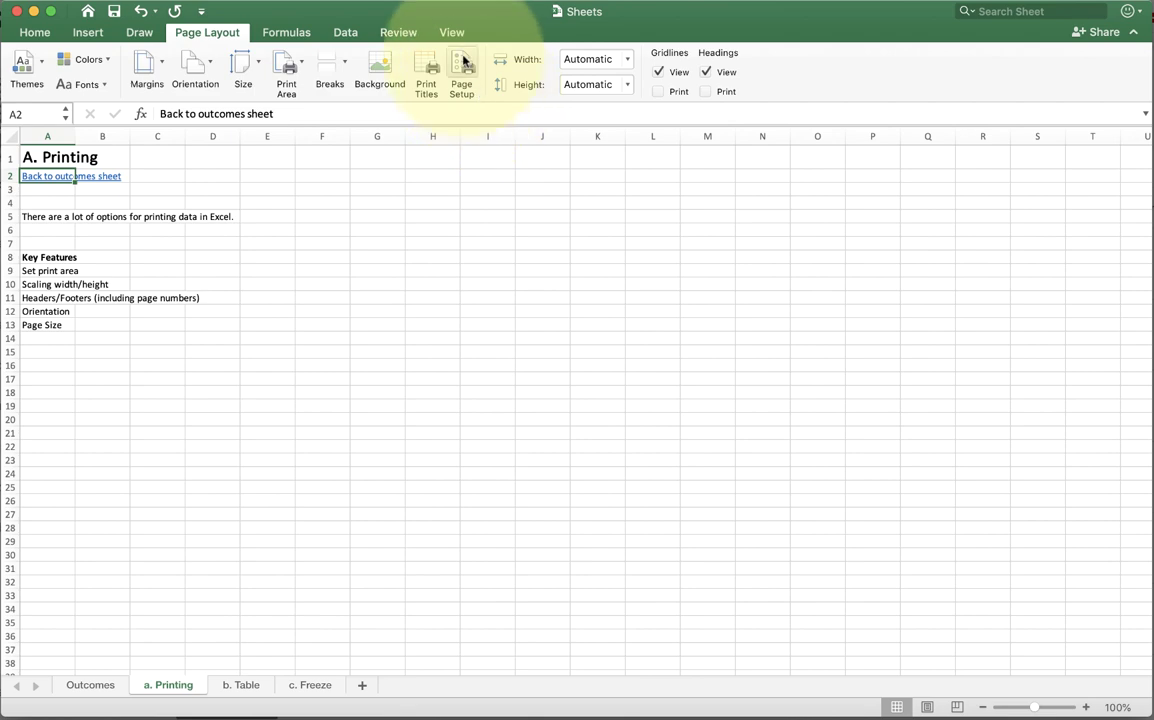
left_click(240, 686)
left_click(306, 688)
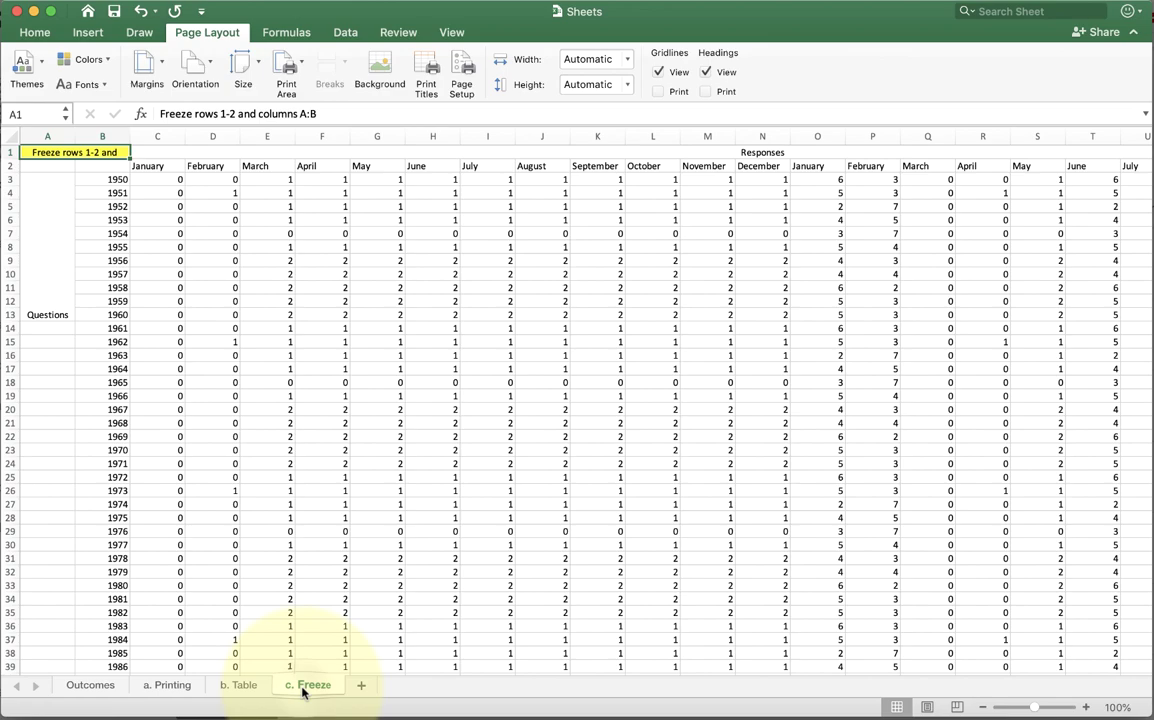
scroll(338, 349, "down", 15)
scroll(338, 349, "up", 15)
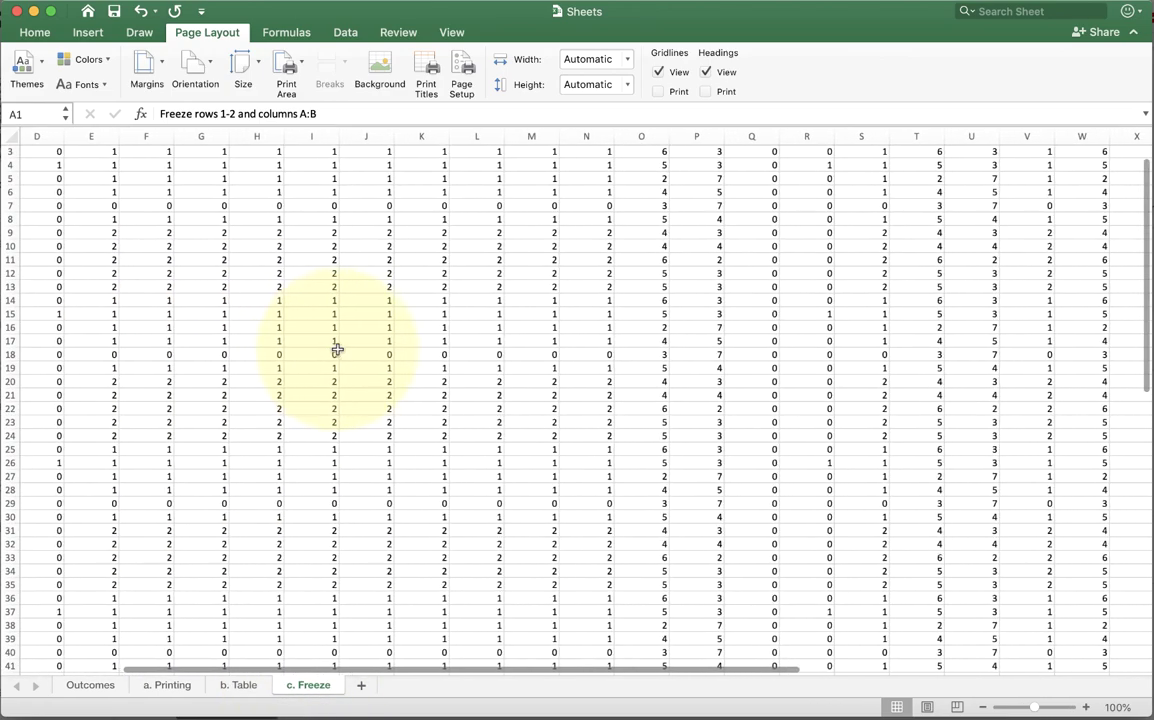
scroll(338, 349, "right", 10)
scroll(338, 349, "left", 10)
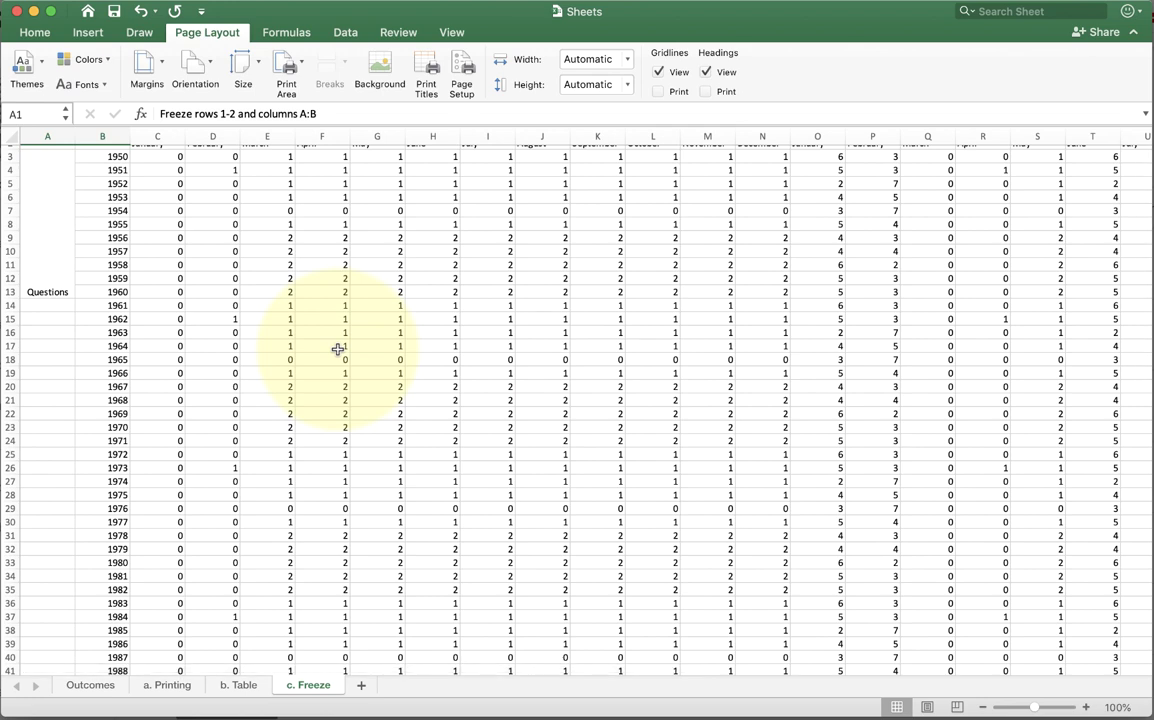
Preview every page of the Freeze sheet's printout from first to last and back, without printing
key("super+p")
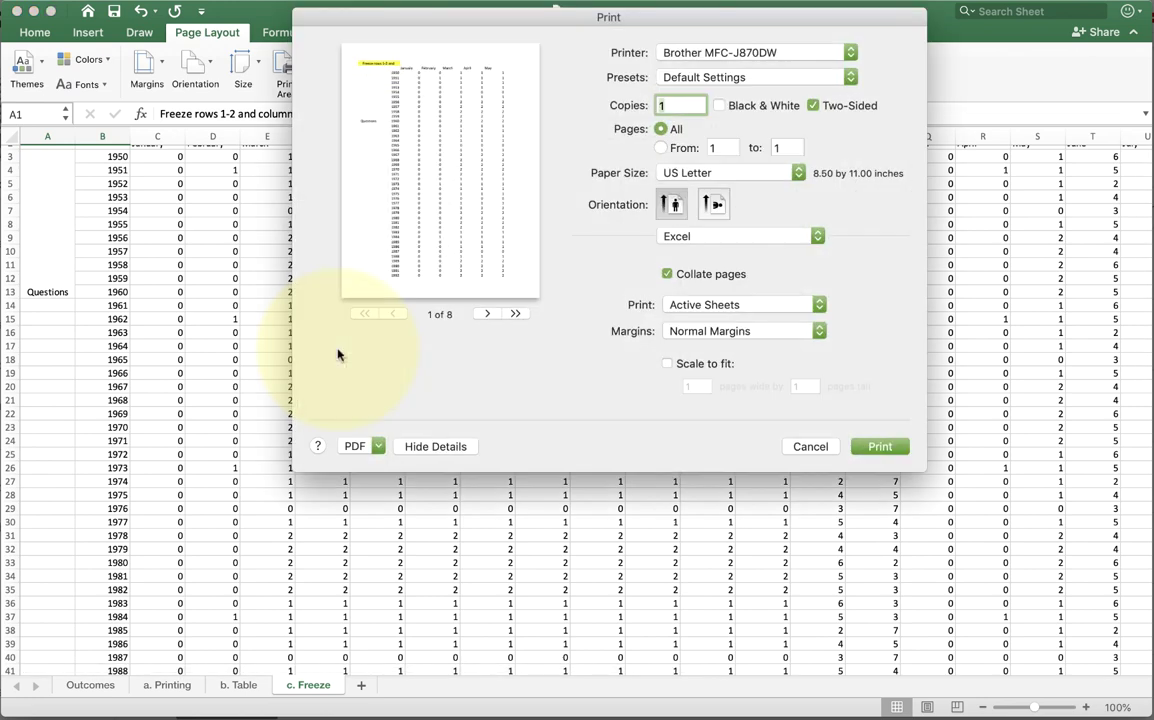
left_click(487, 313)
left_click(487, 313)
left_click(487, 313)
left_click(487, 313)
left_click(487, 313)
left_click(487, 313)
left_click(487, 313)
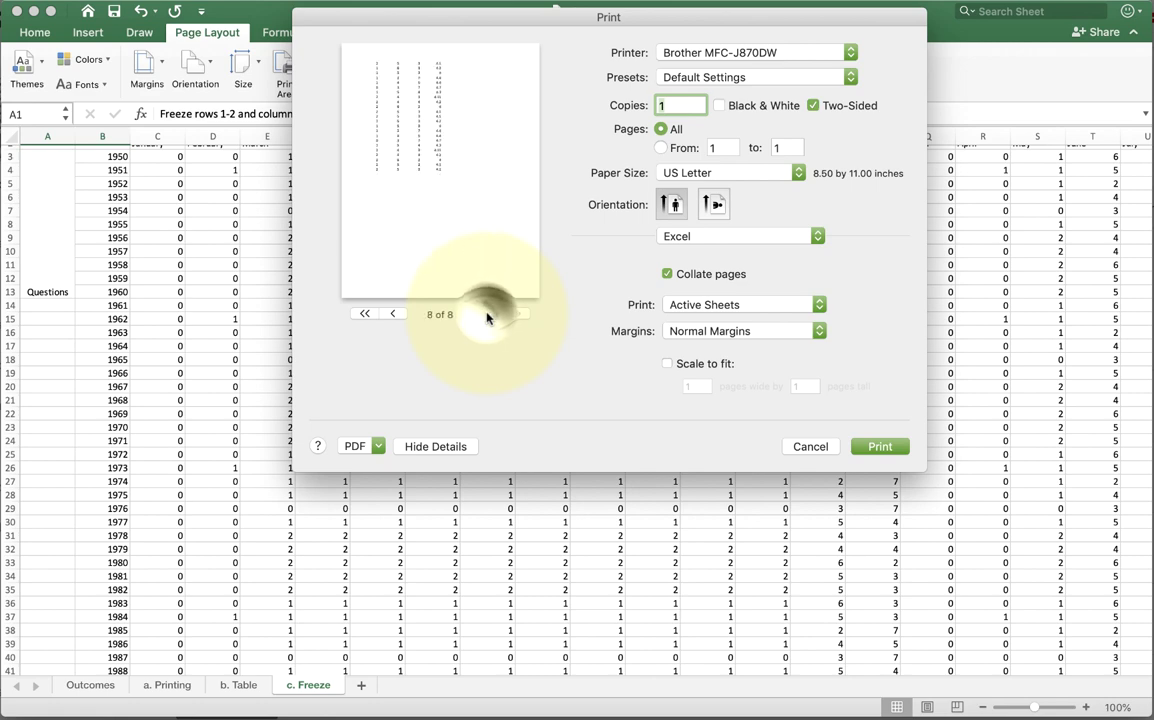
left_click(392, 313)
left_click(392, 313)
left_click(392, 313)
left_click(392, 313)
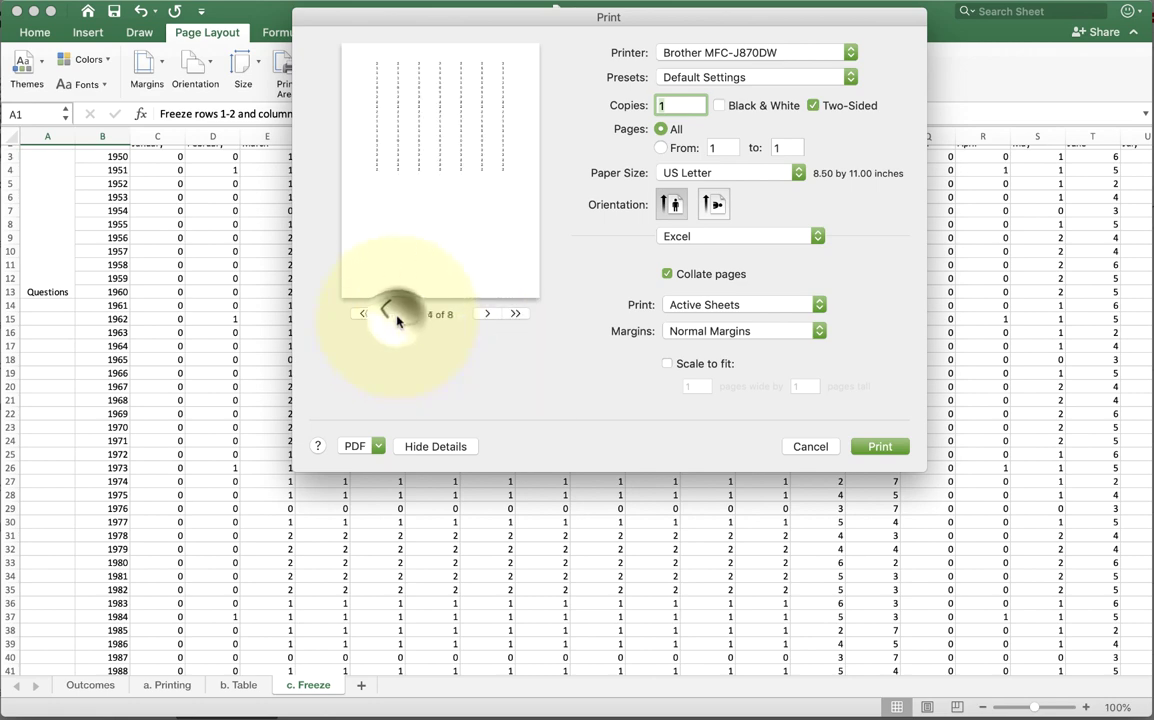
left_click(396, 318)
left_click(396, 318)
left_click(396, 318)
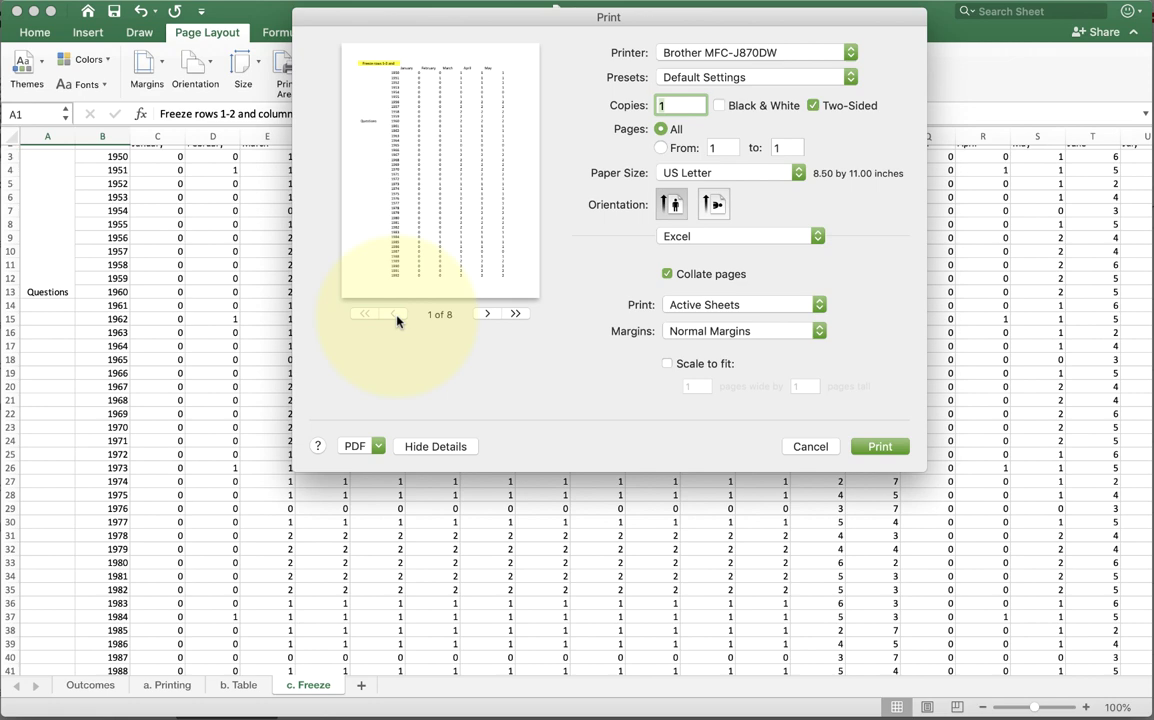
left_click(812, 449)
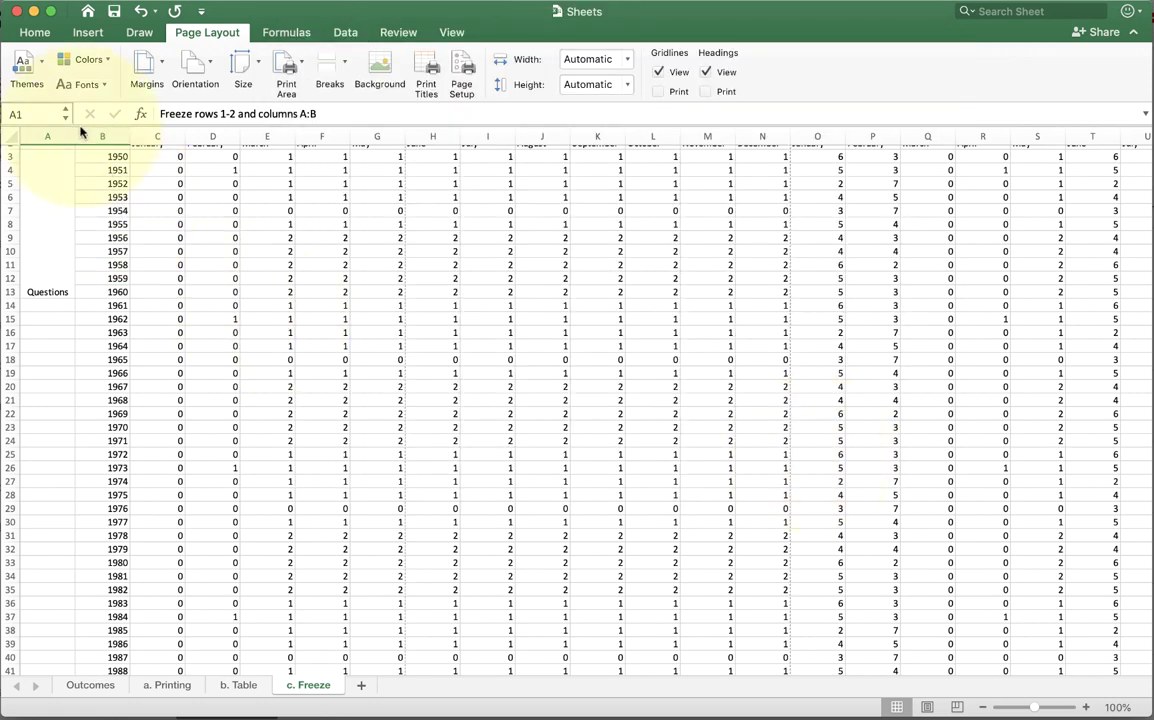
Review the margin presets and the custom page margins of the Freeze sheet
left_click(146, 66)
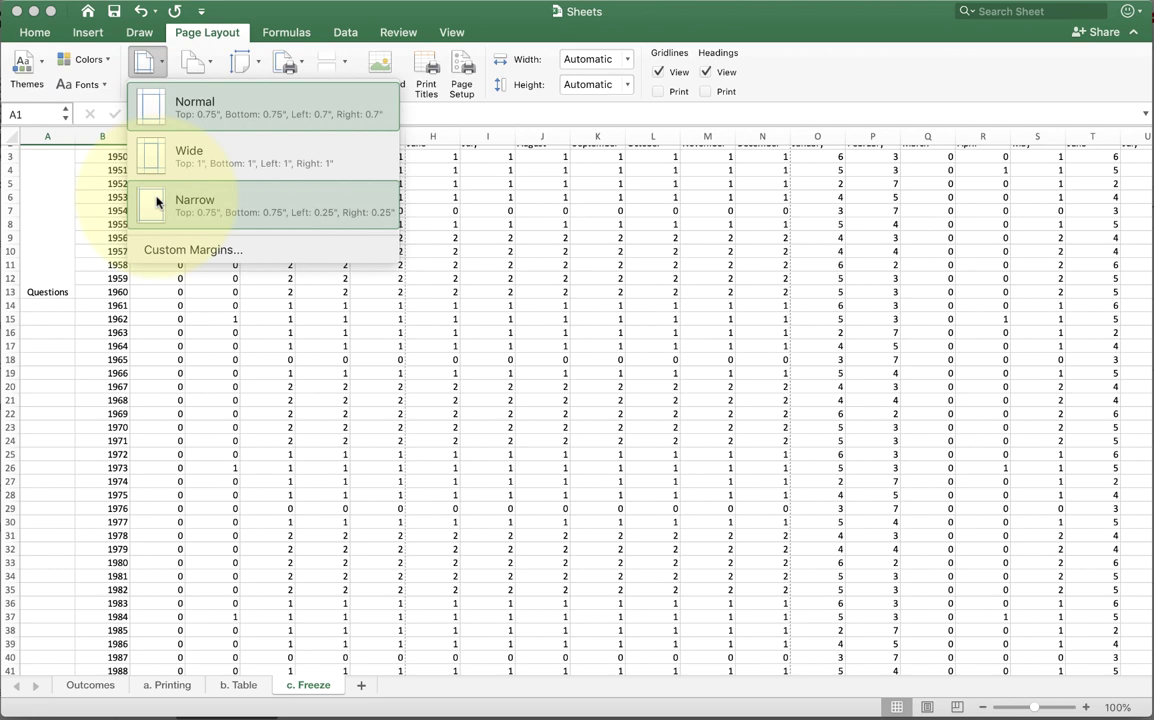
left_click(162, 250)
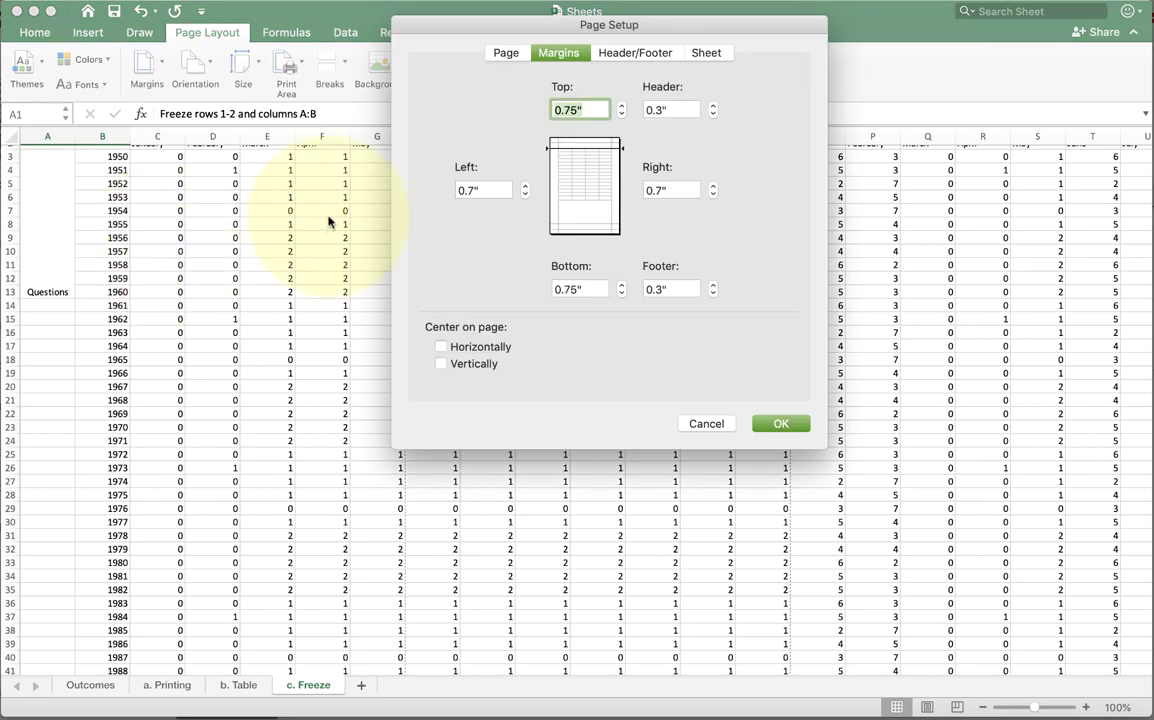
left_click(772, 423)
Set the Freeze sheet's page orientation to Landscape and check the available paper sizes
left_click(188, 66)
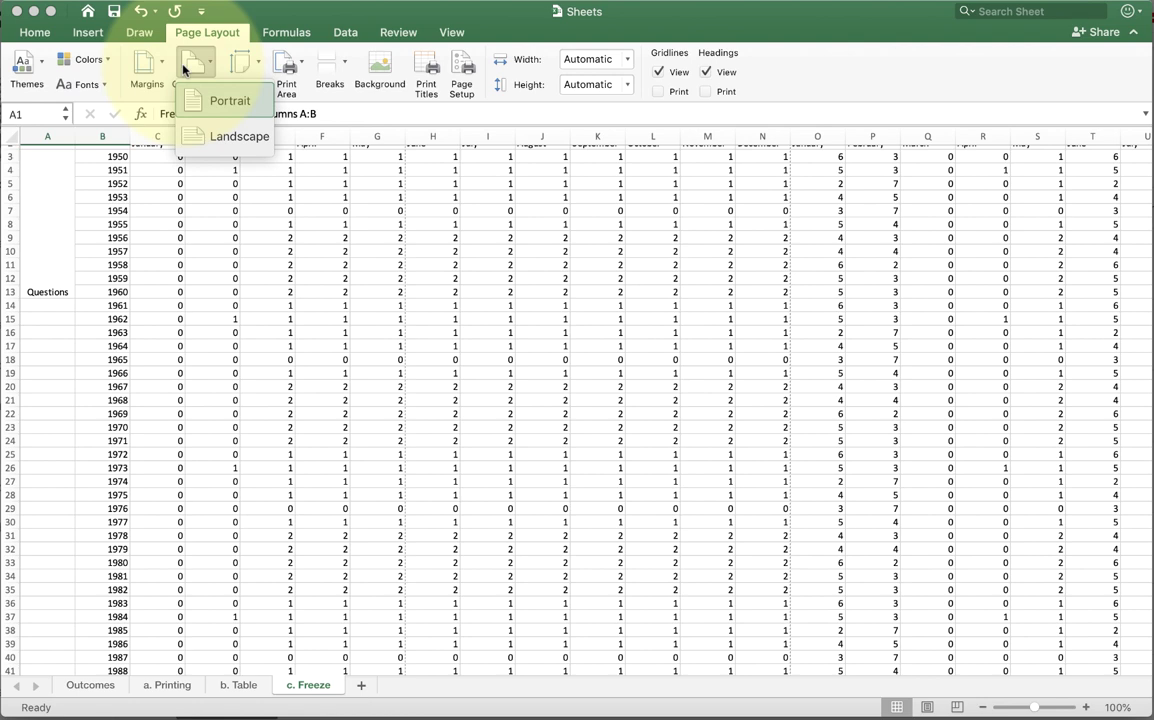
left_click(194, 138)
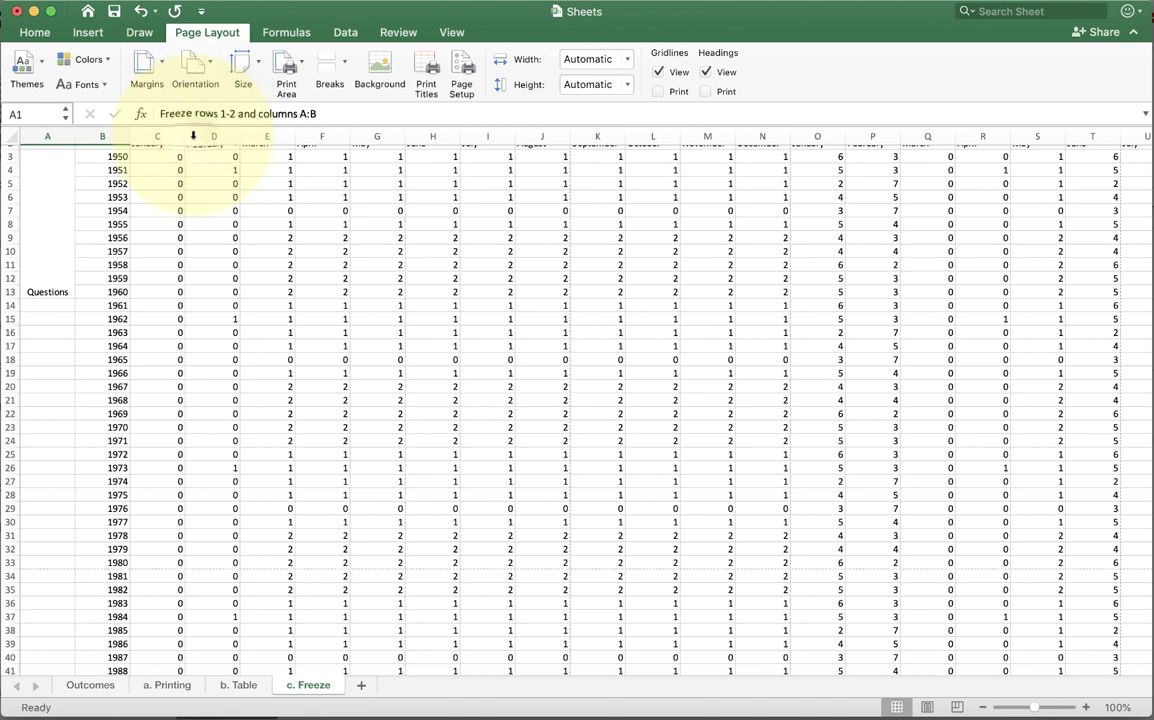
left_click(250, 66)
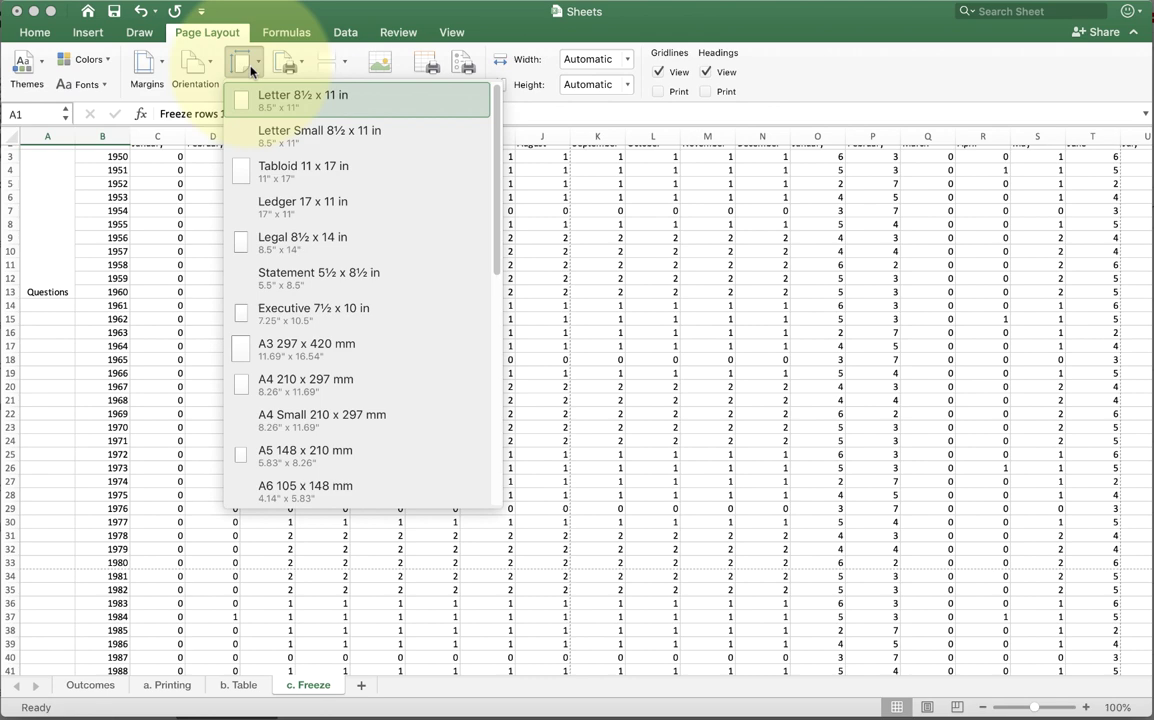
left_click(250, 66)
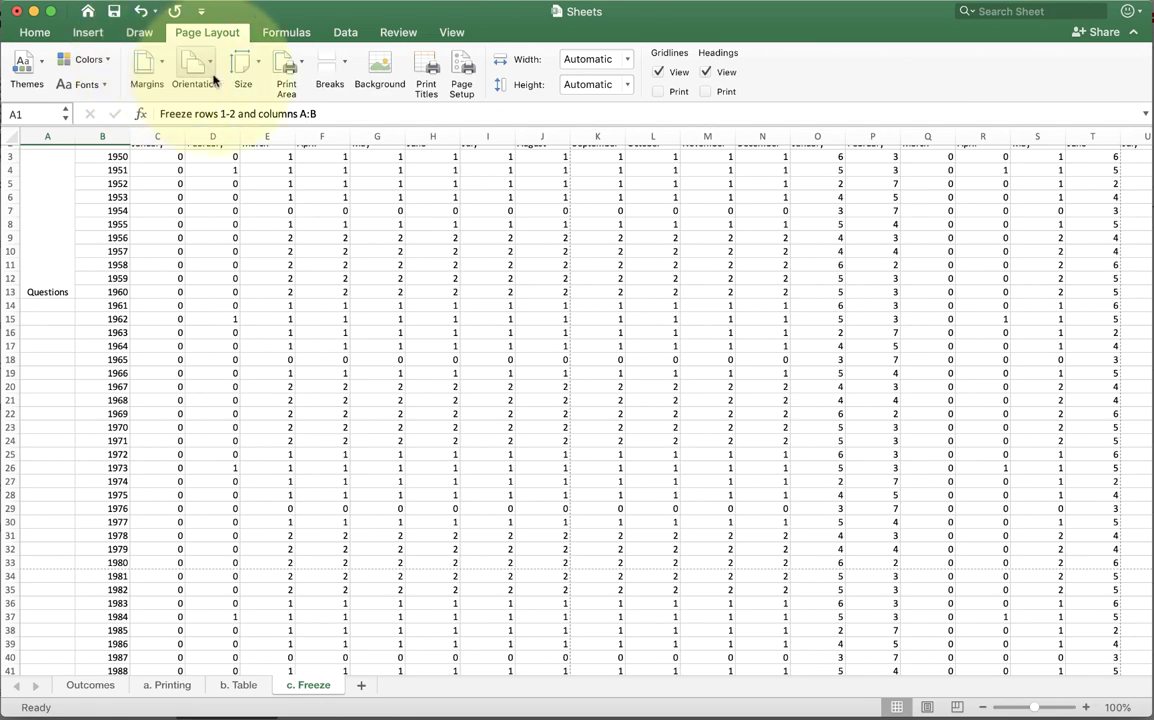
scroll(213, 251, "up", 2)
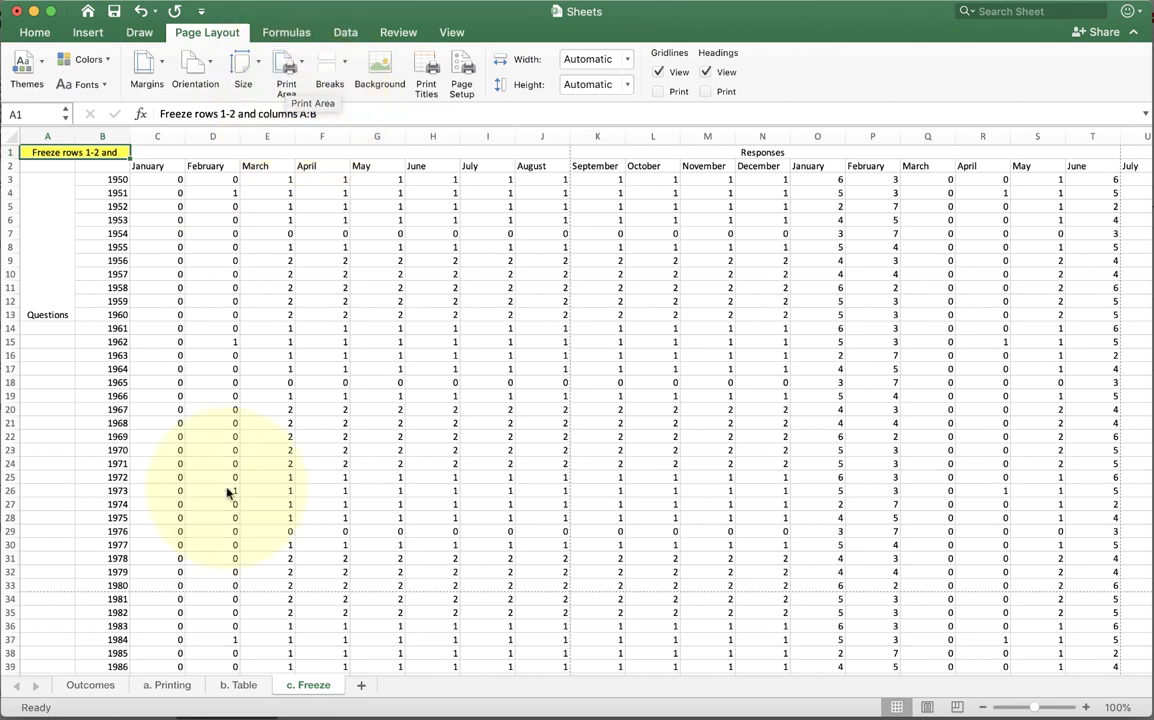
Set the Table sheet's page orientation to Landscape and preview its printout without printing
left_click(238, 686)
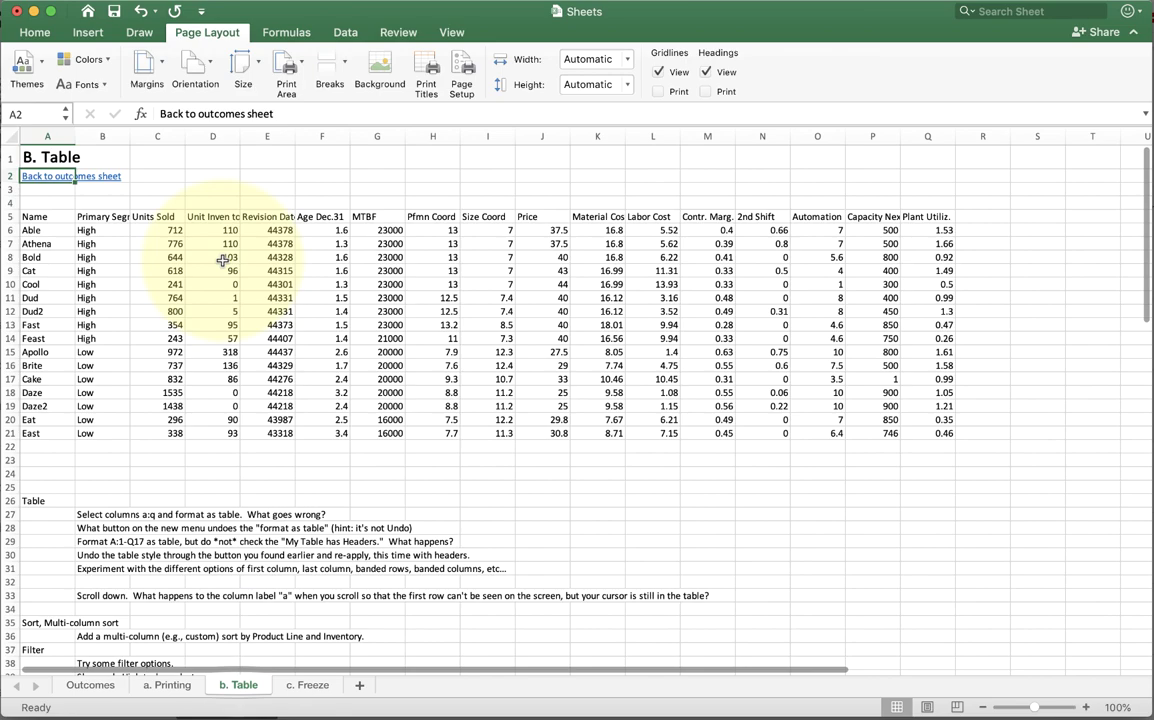
scroll(52, 208, "down", 5)
scroll(52, 208, "up", 5)
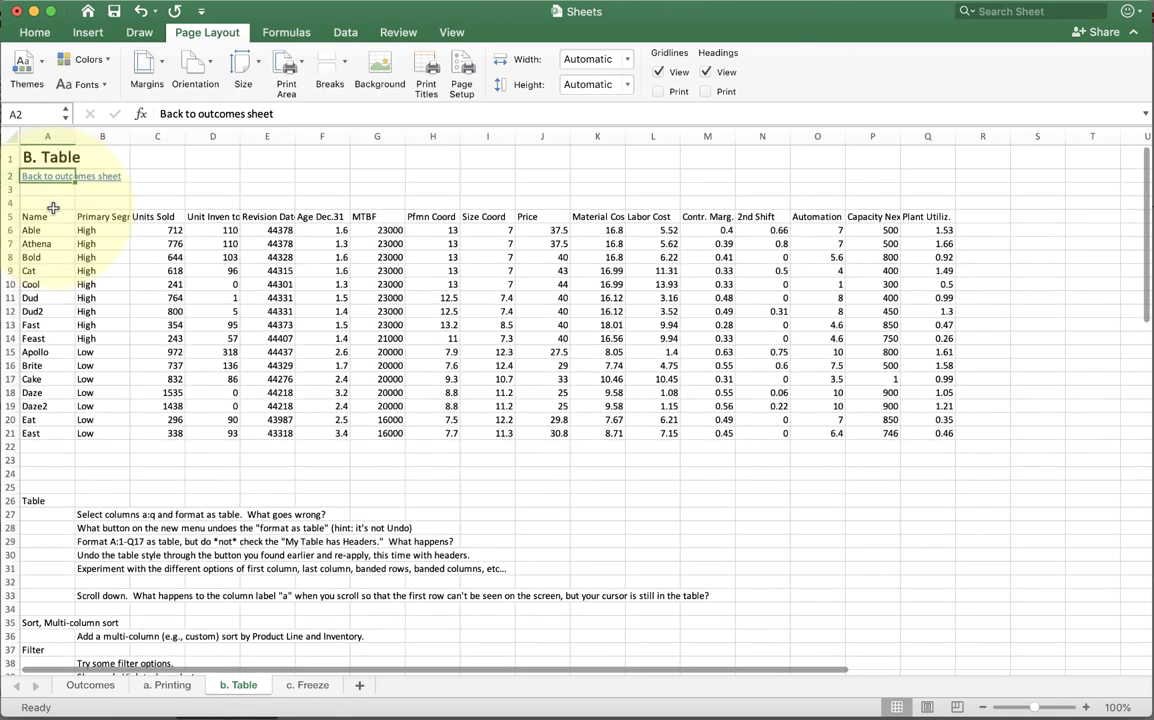
left_click(201, 70)
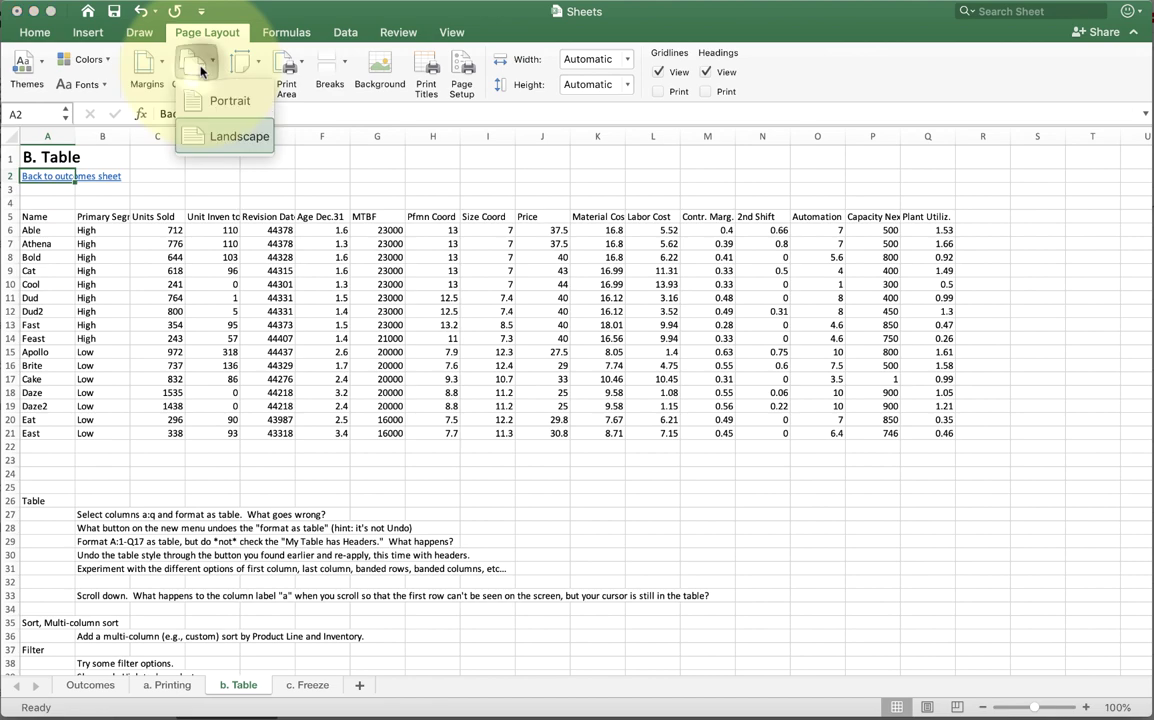
left_click(205, 136)
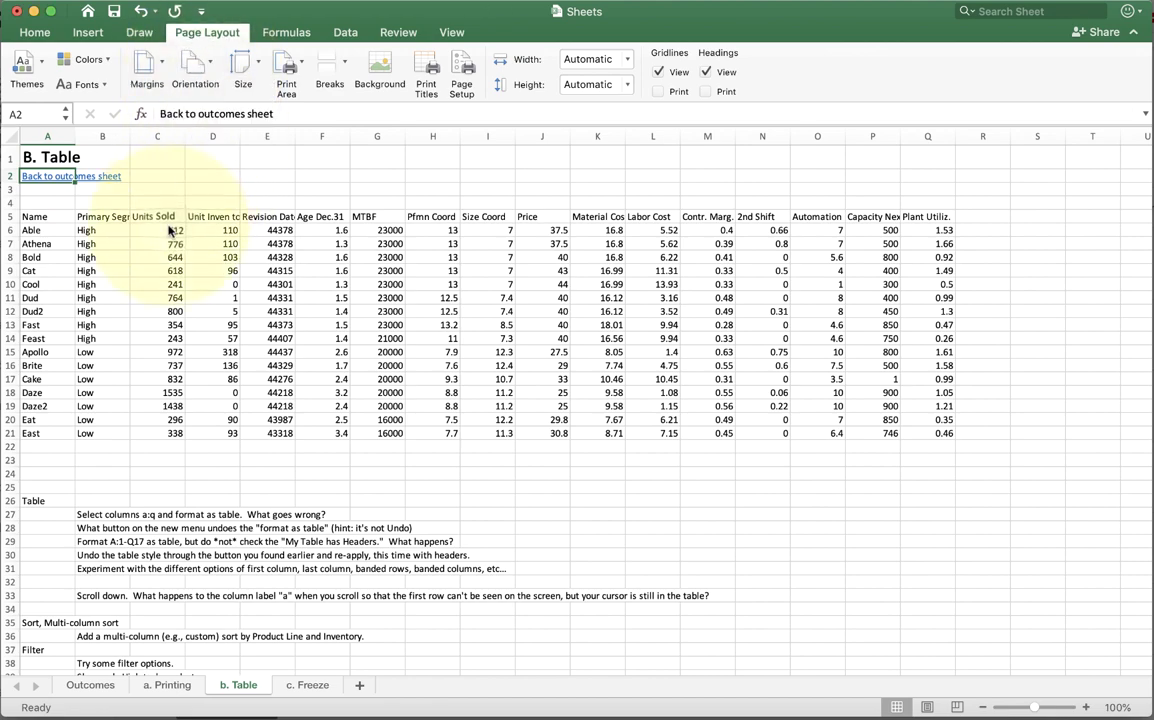
key("super+p")
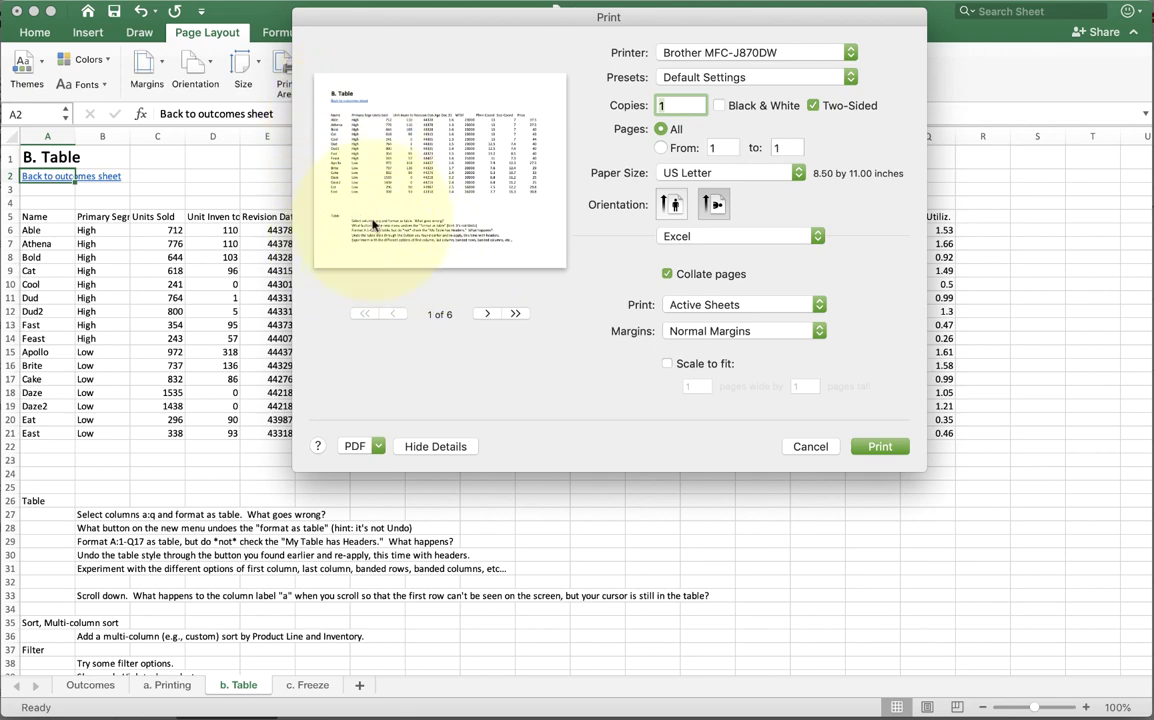
left_click(808, 446)
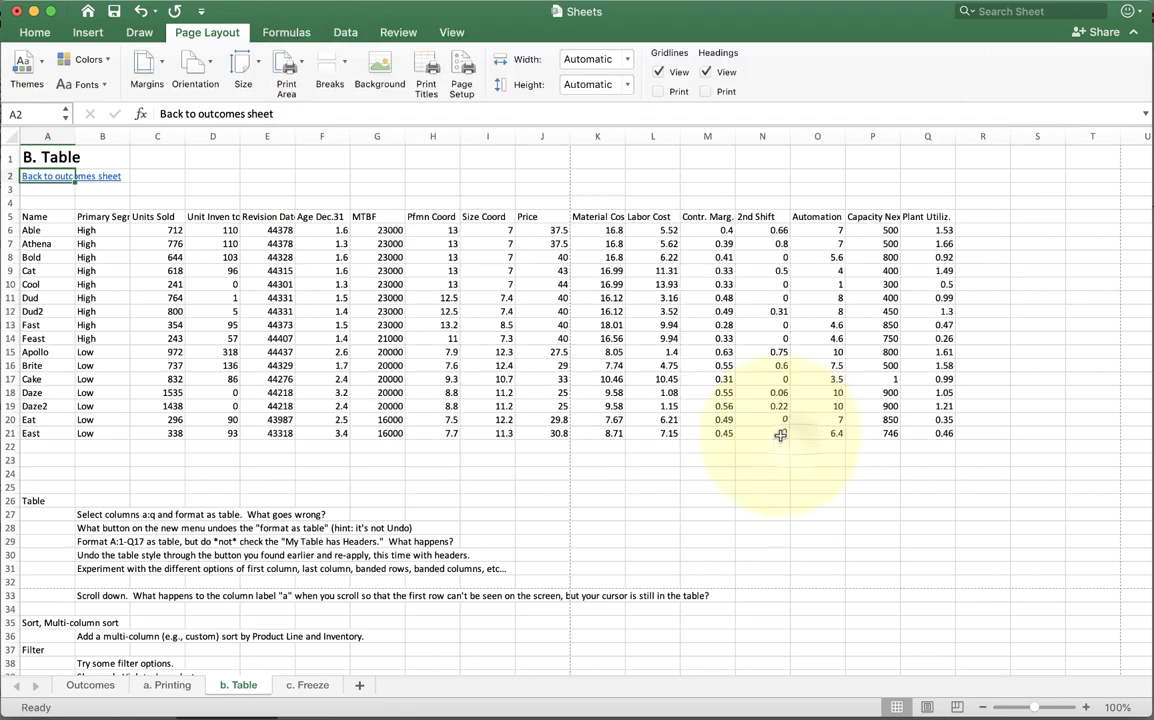
Set cells A1:Q21 of the Table sheet as the print area
left_click_drag(45, 157, 948, 436)
left_click(287, 68)
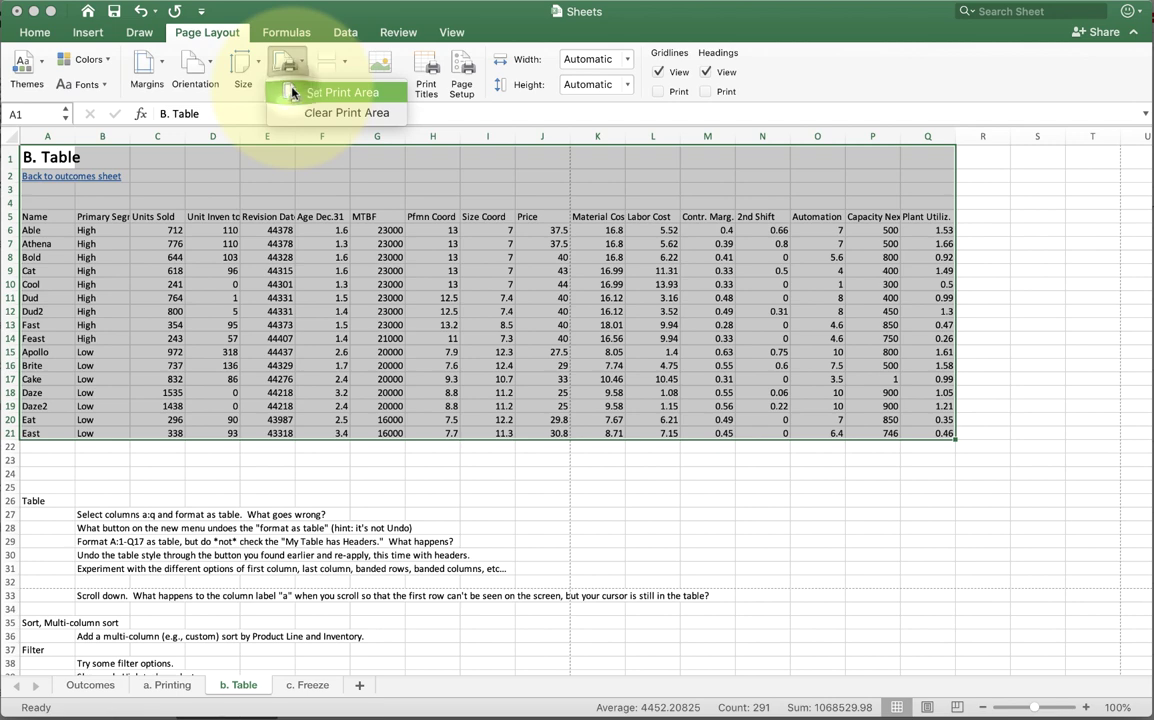
left_click(292, 92)
left_click(294, 298)
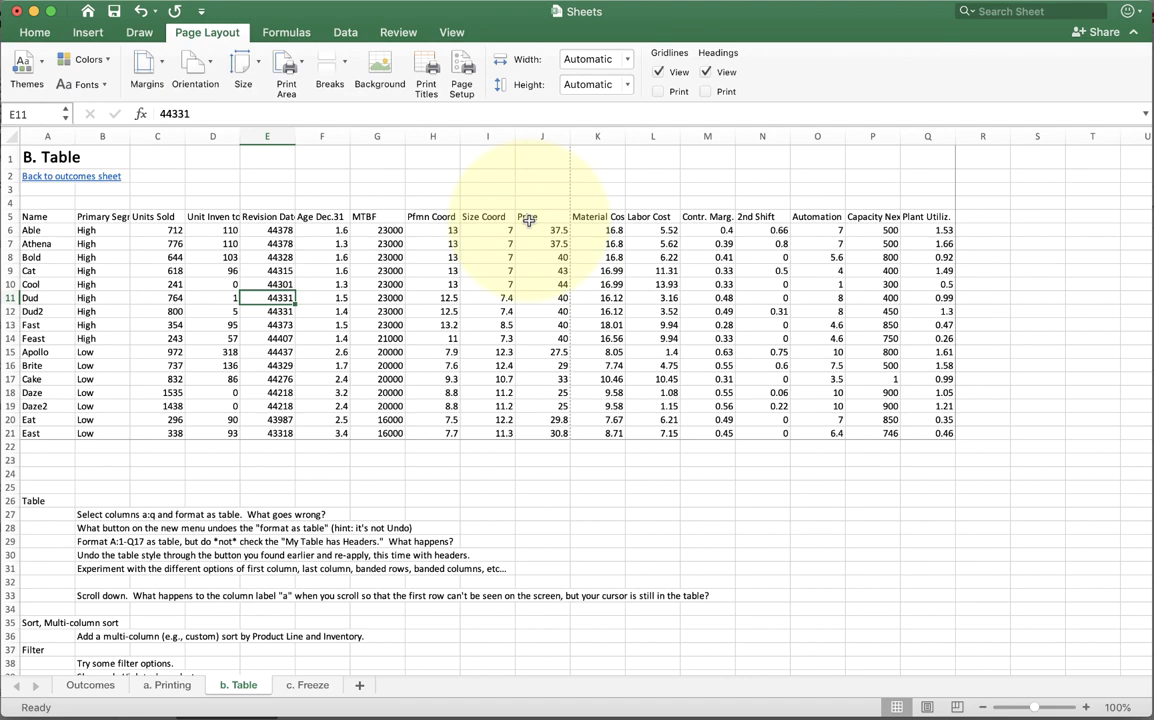
Preview the pages of the Table sheet's print area without printing
key("super+p")
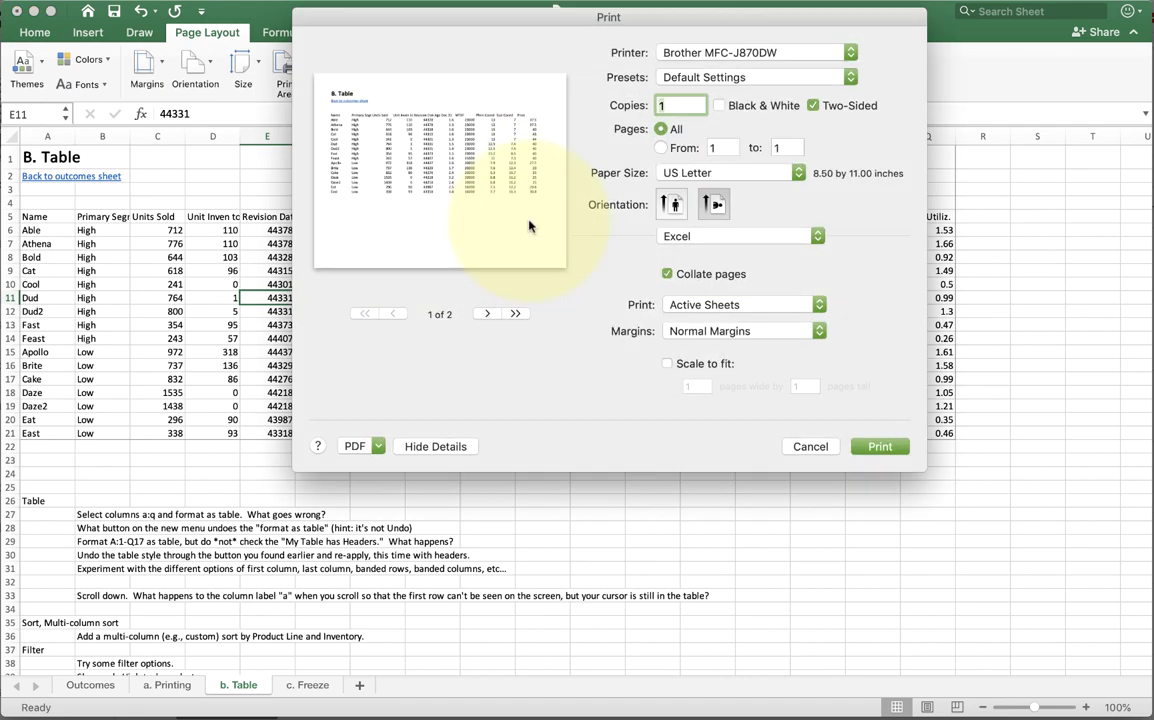
left_click(485, 314)
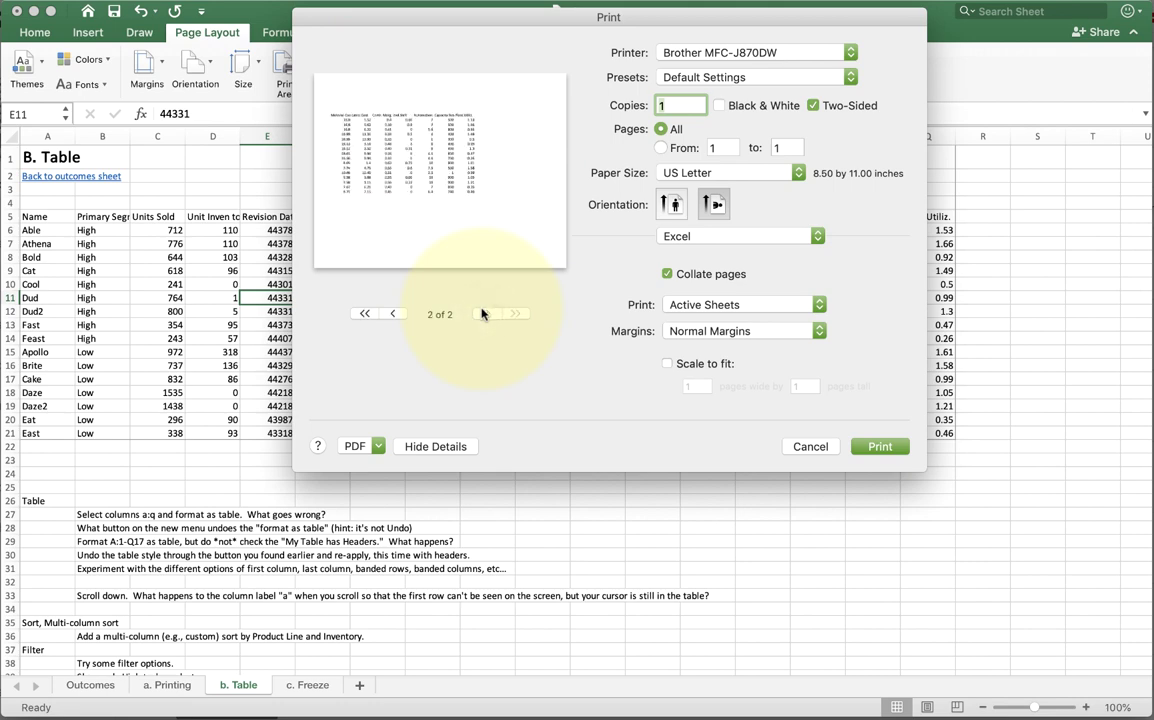
left_click(364, 313)
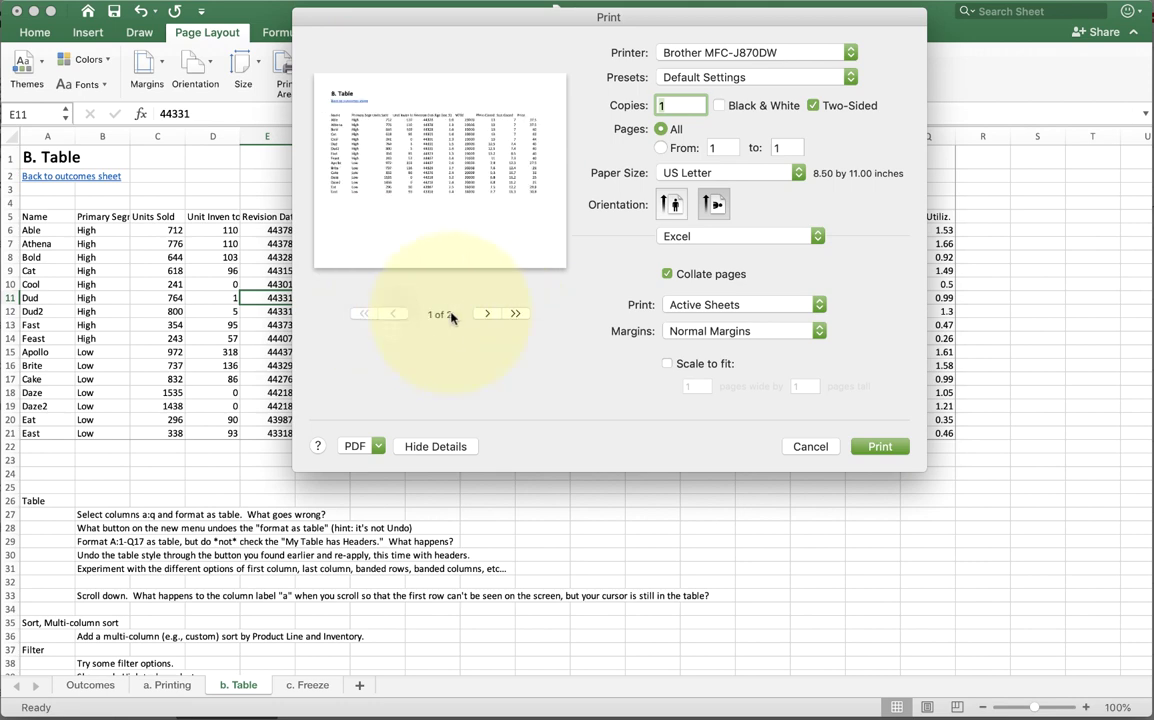
left_click(391, 316)
left_click(795, 448)
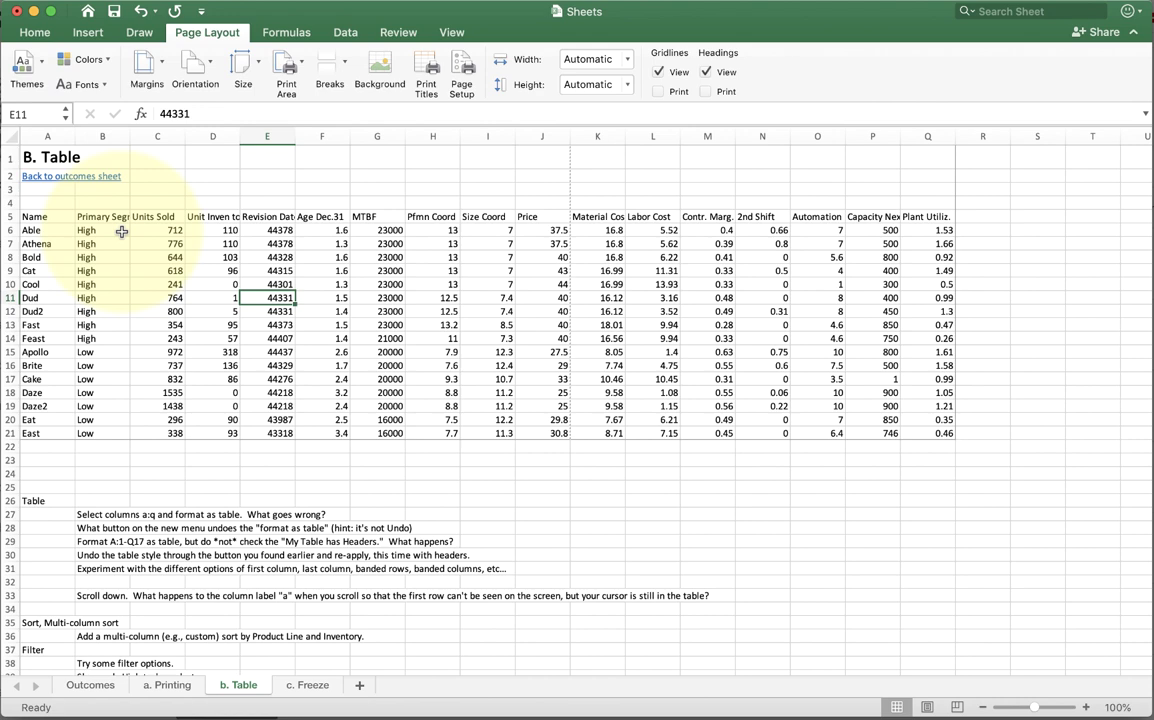
Scale the Table sheet's printout to a width of 1 page and check it in the print preview
left_click(628, 62)
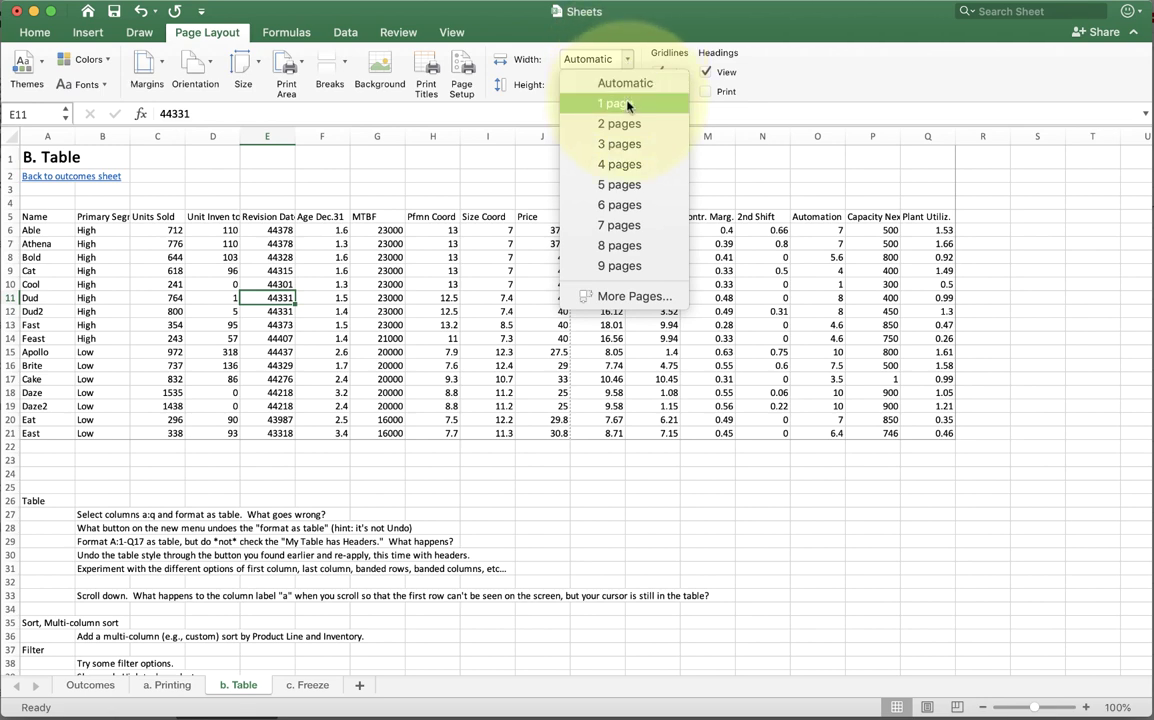
left_click(628, 105)
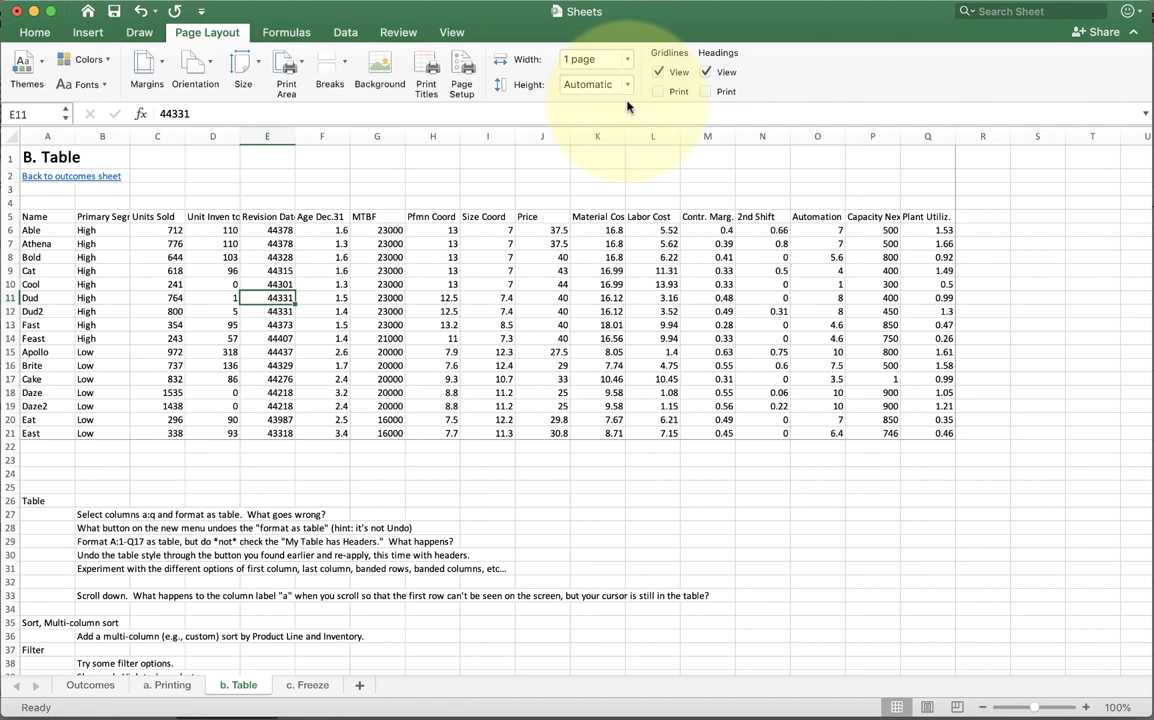
key("super+p")
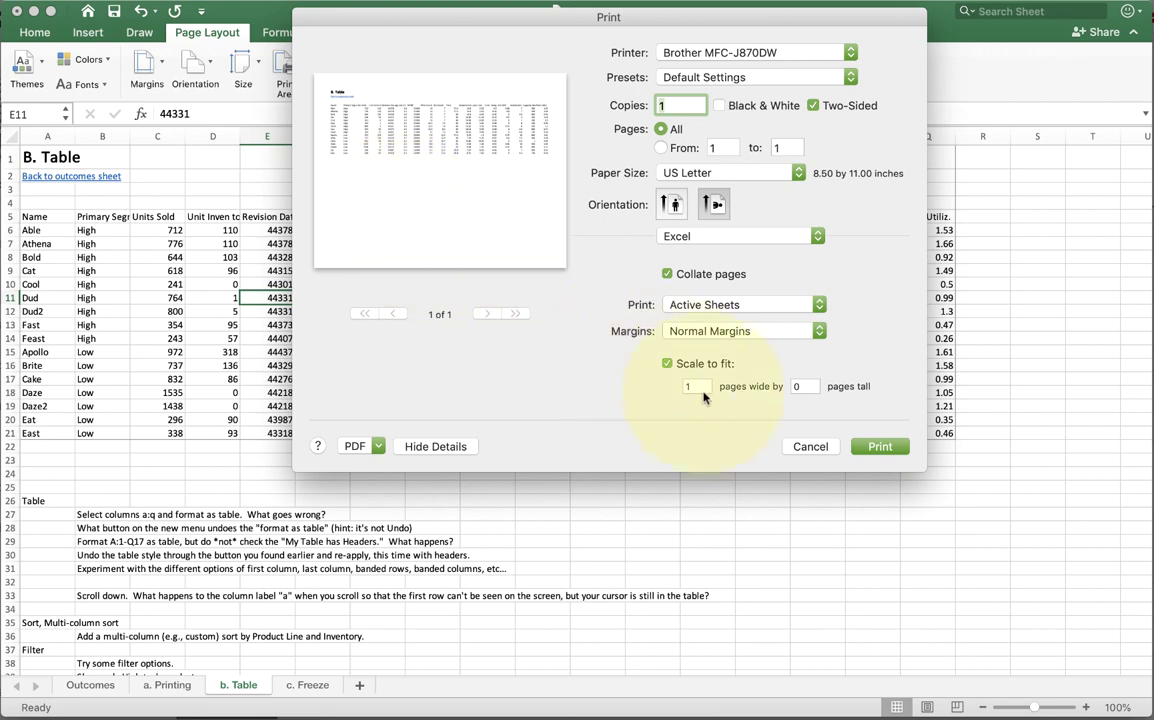
left_click(797, 446)
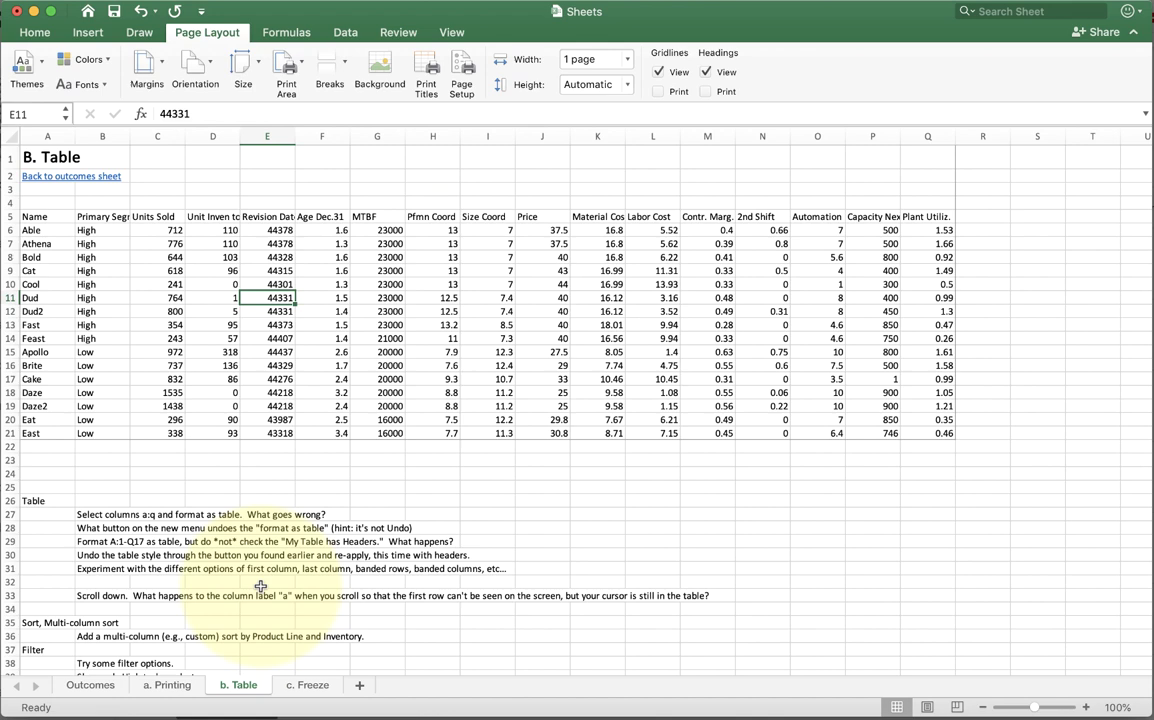
left_click(627, 85)
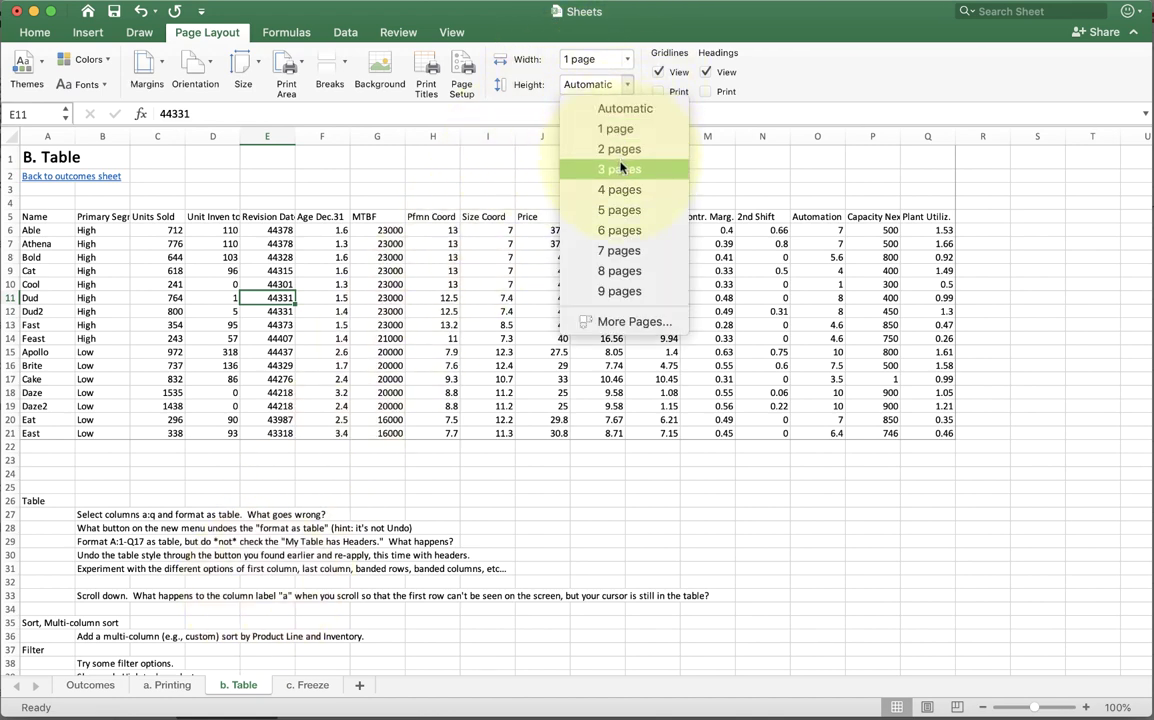
left_click(565, 80)
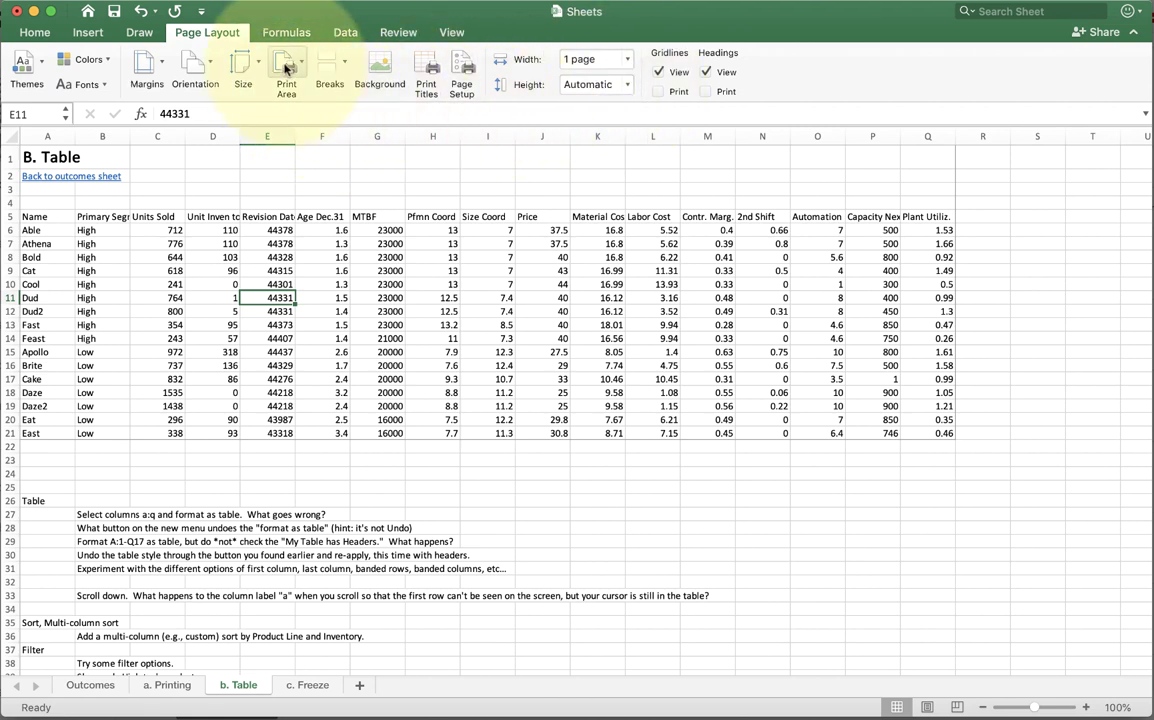
Set the Table sheet's print width scaling back to Automatic
left_click(567, 57)
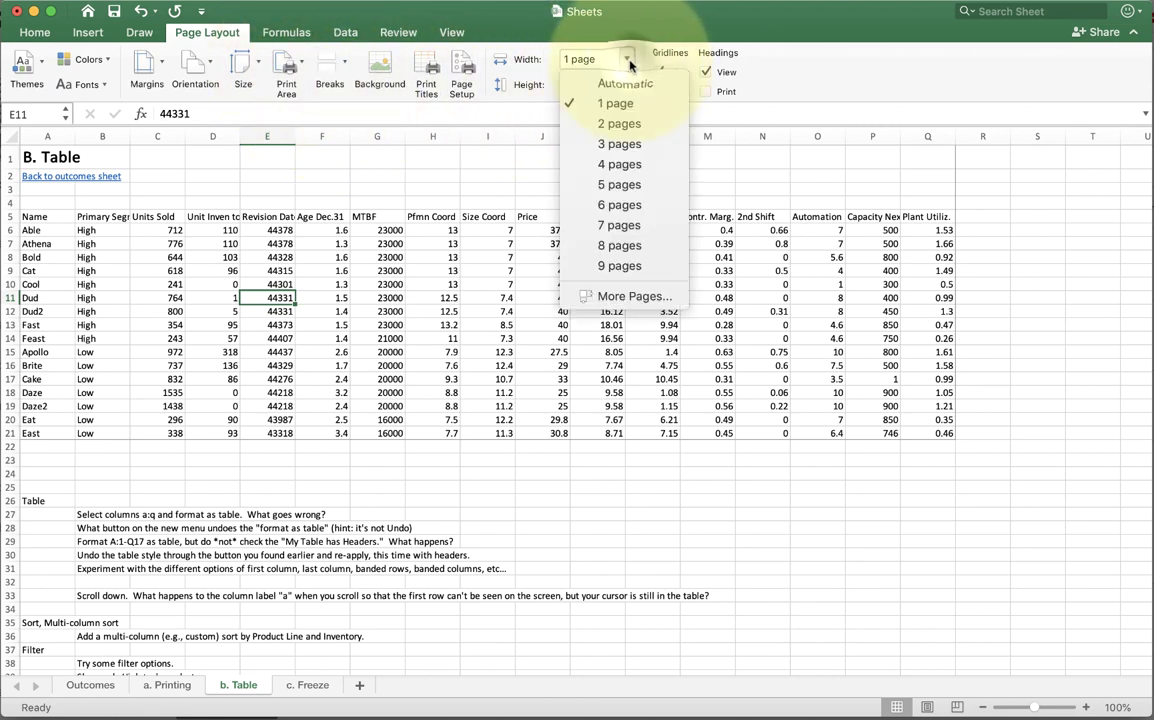
left_click(624, 86)
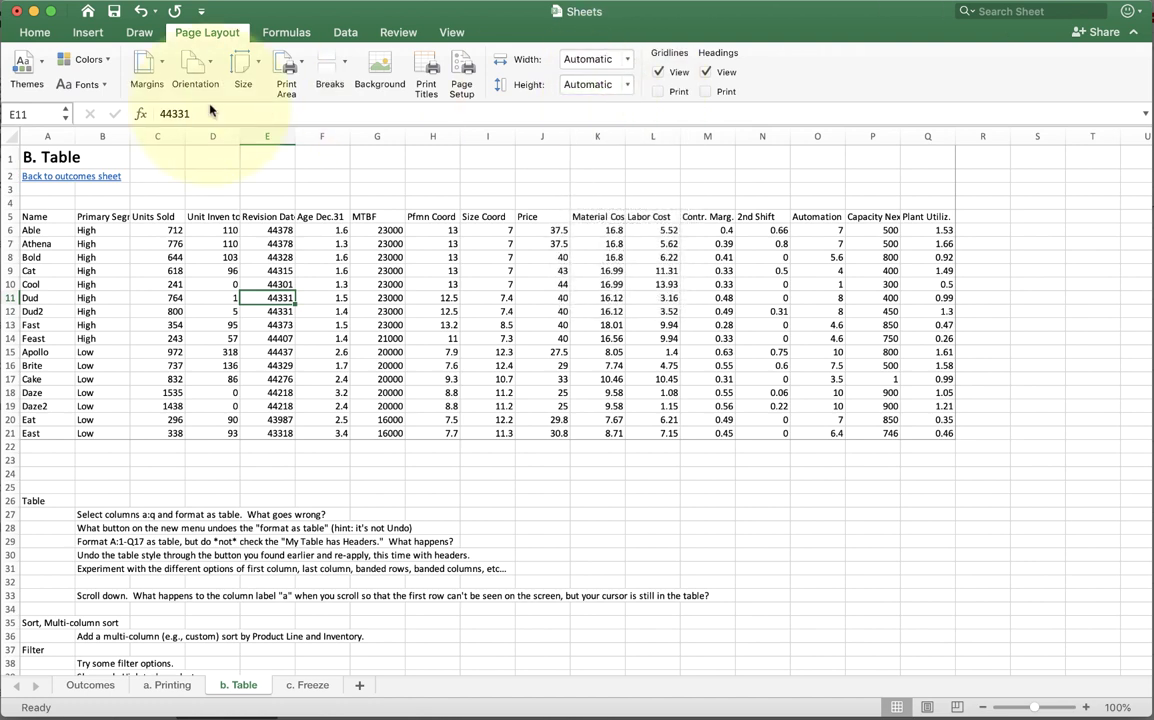
Insert a page break above row 4 of the Table sheet
left_click(335, 77)
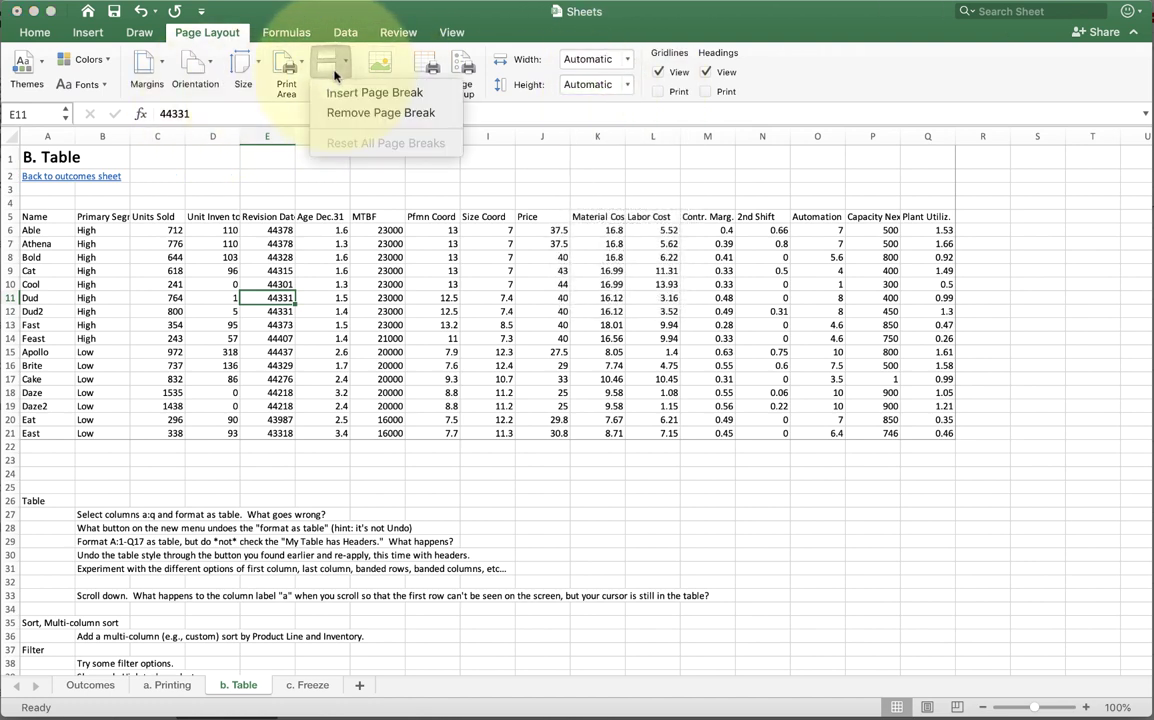
left_click(335, 77)
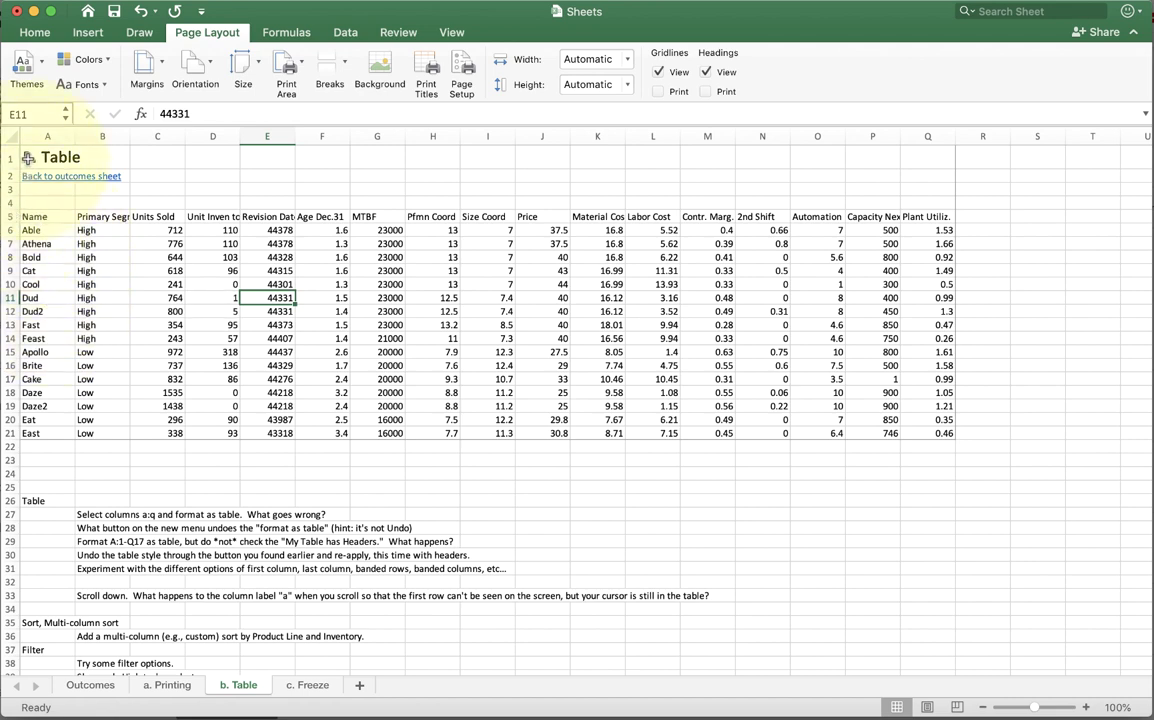
left_click_drag(30, 157, 30, 190)
left_click(30, 212)
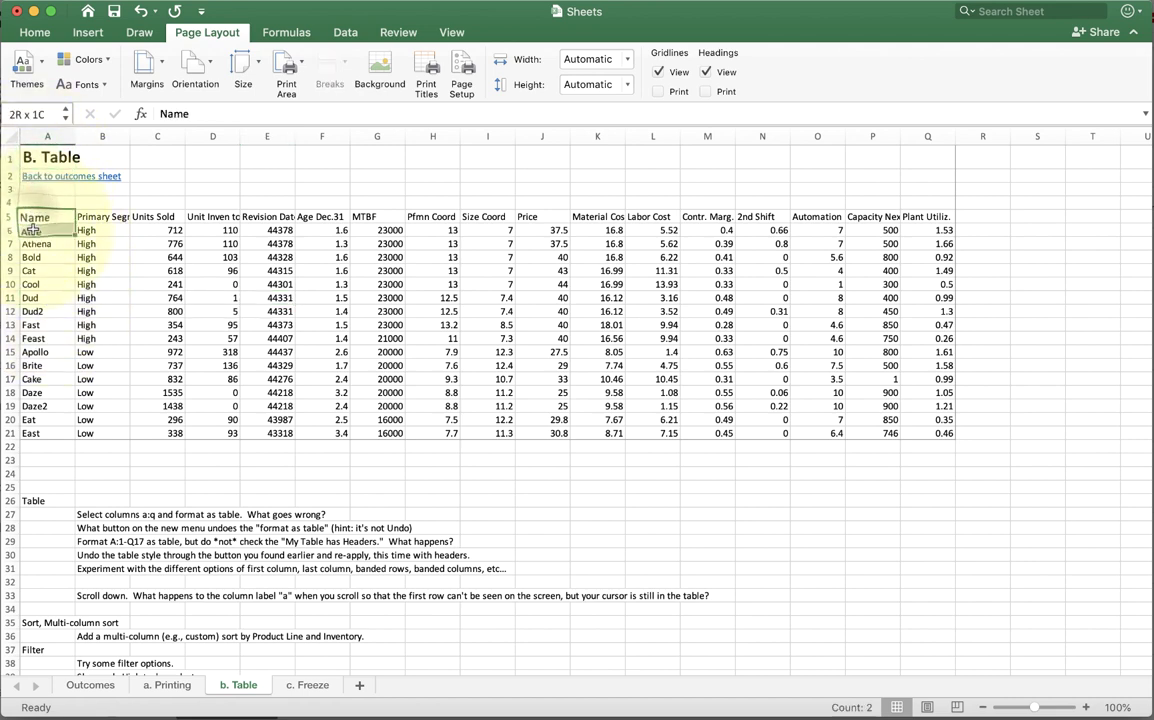
left_click(35, 203)
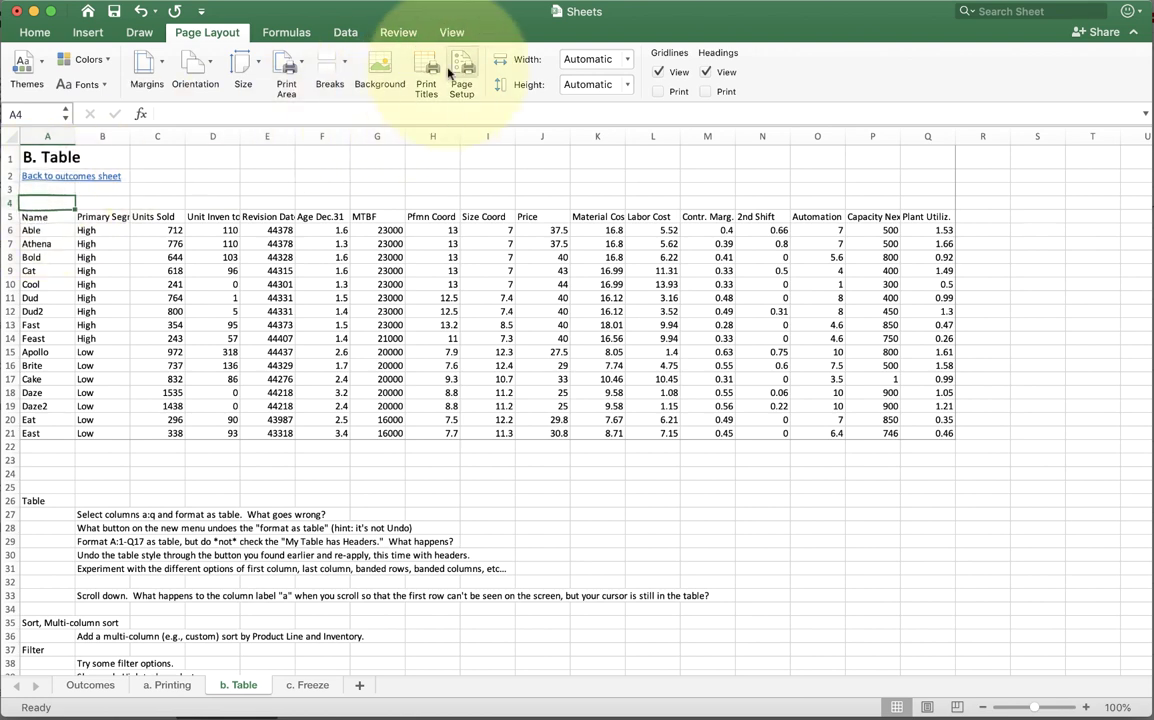
left_click(329, 65)
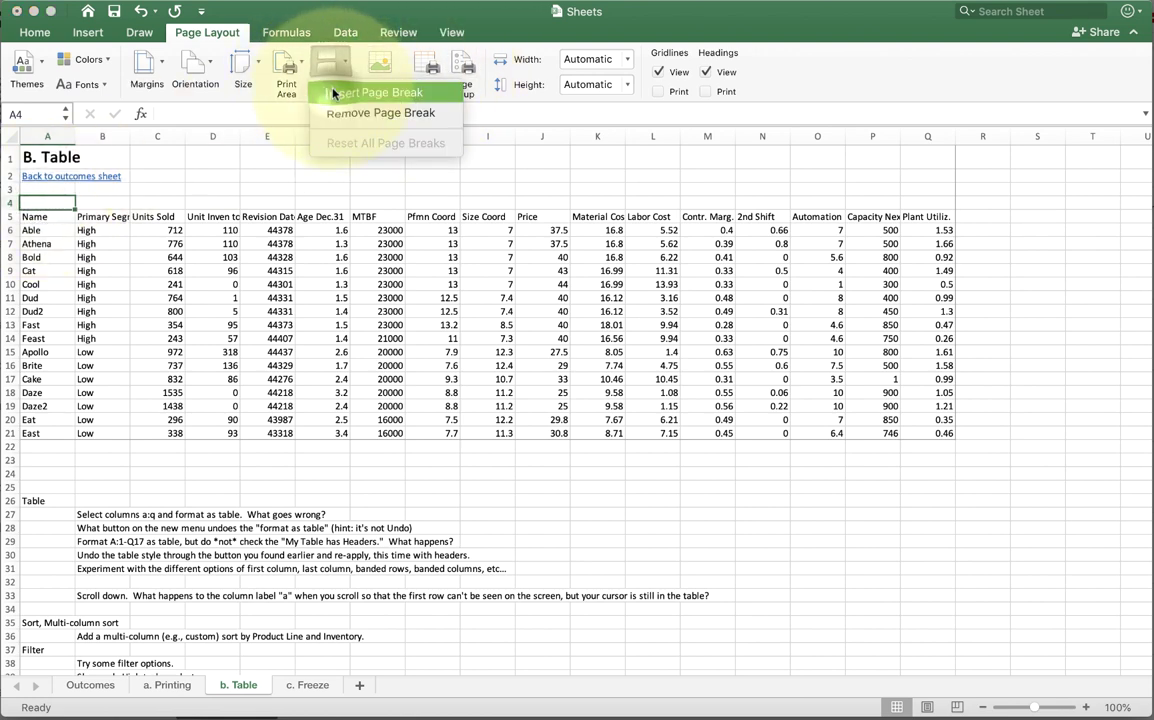
left_click(333, 92)
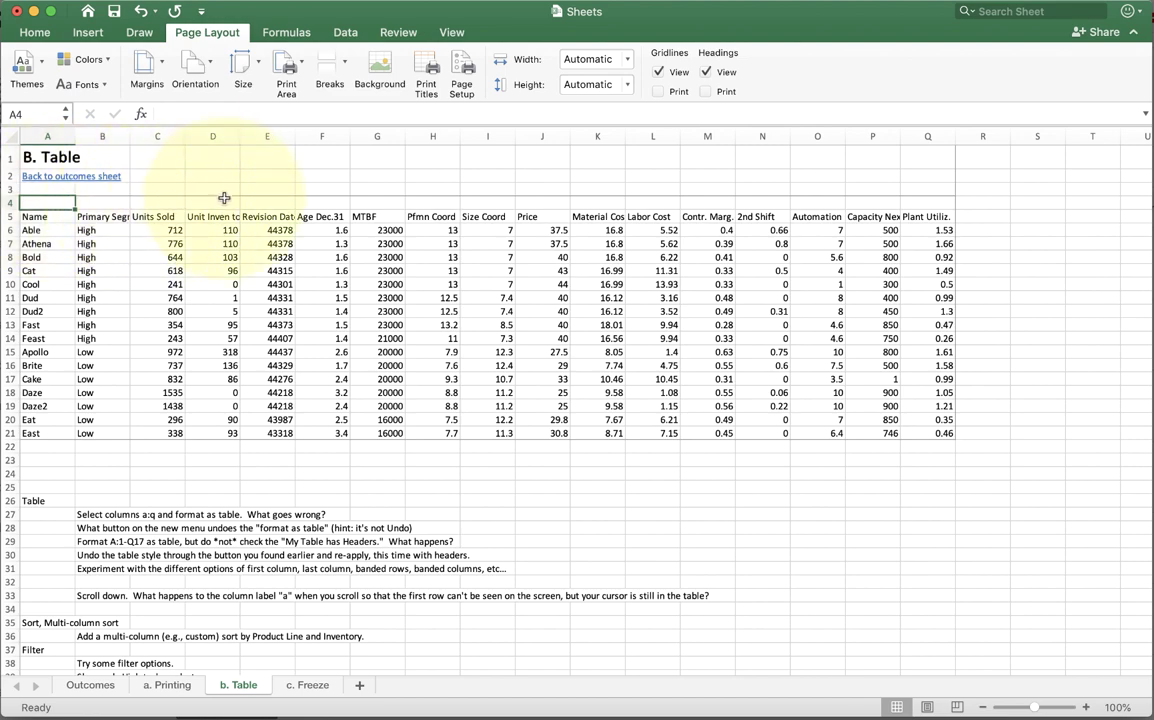
Preview the printout with the page break above row 4, from first to last page, without printing
key("super+p")
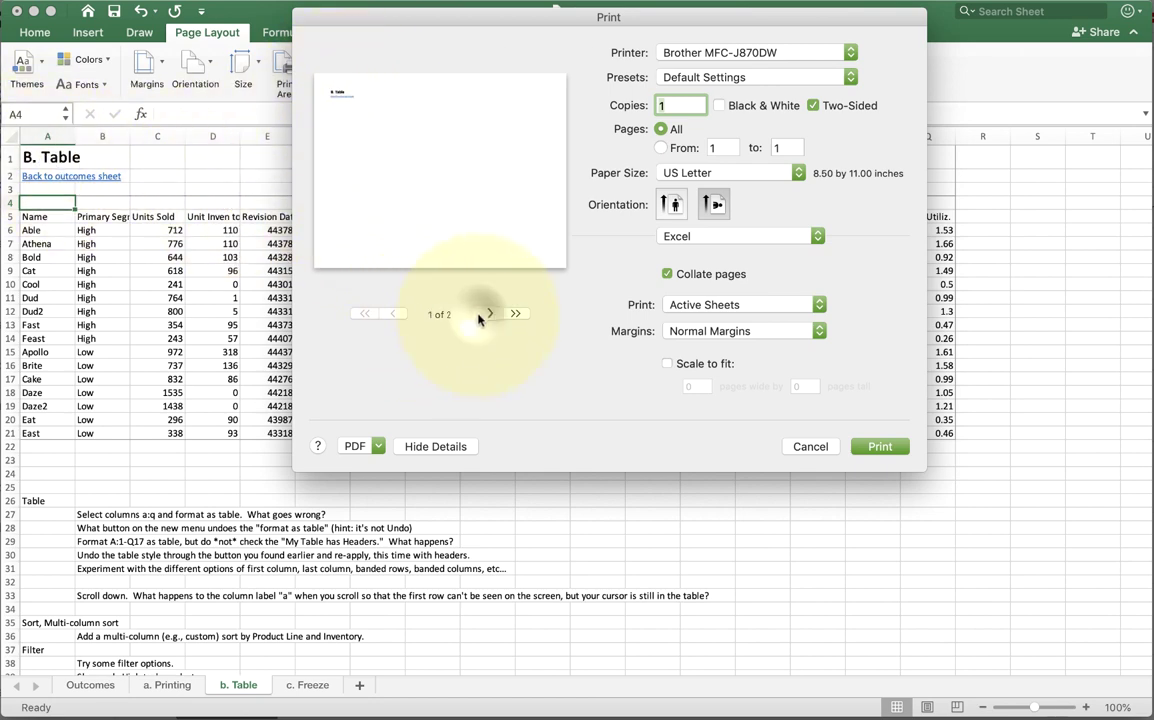
left_click(515, 313)
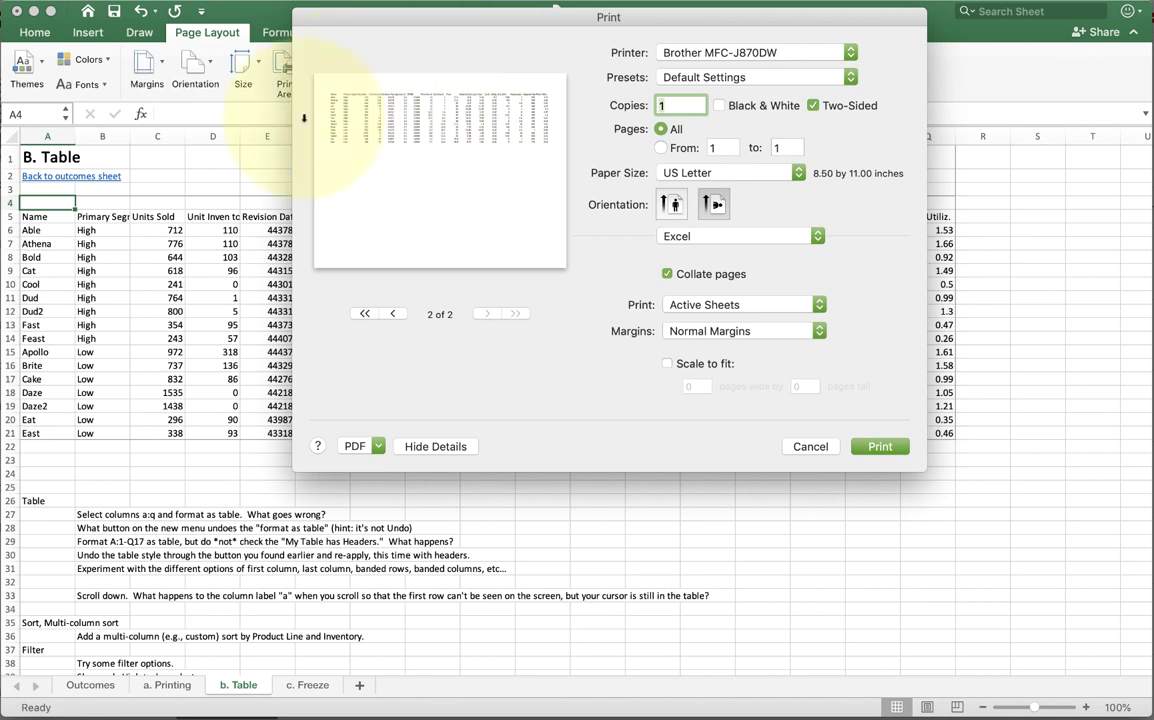
left_click(811, 450)
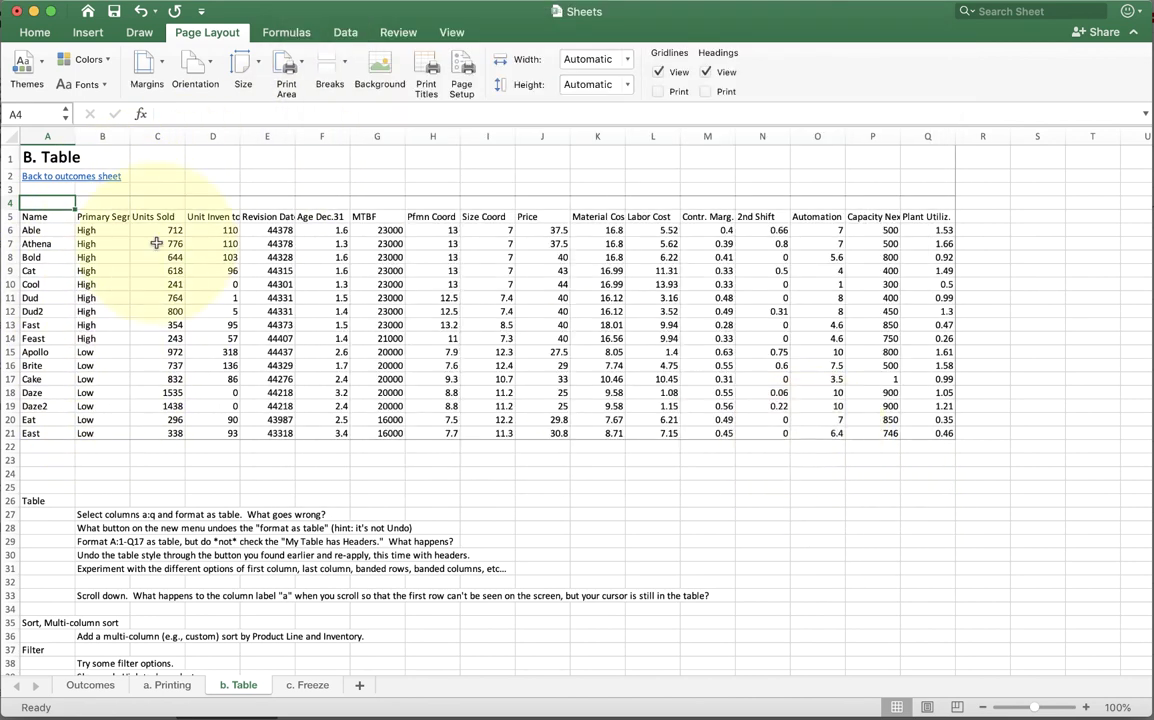
Remove the page break above row 4
left_click(288, 66)
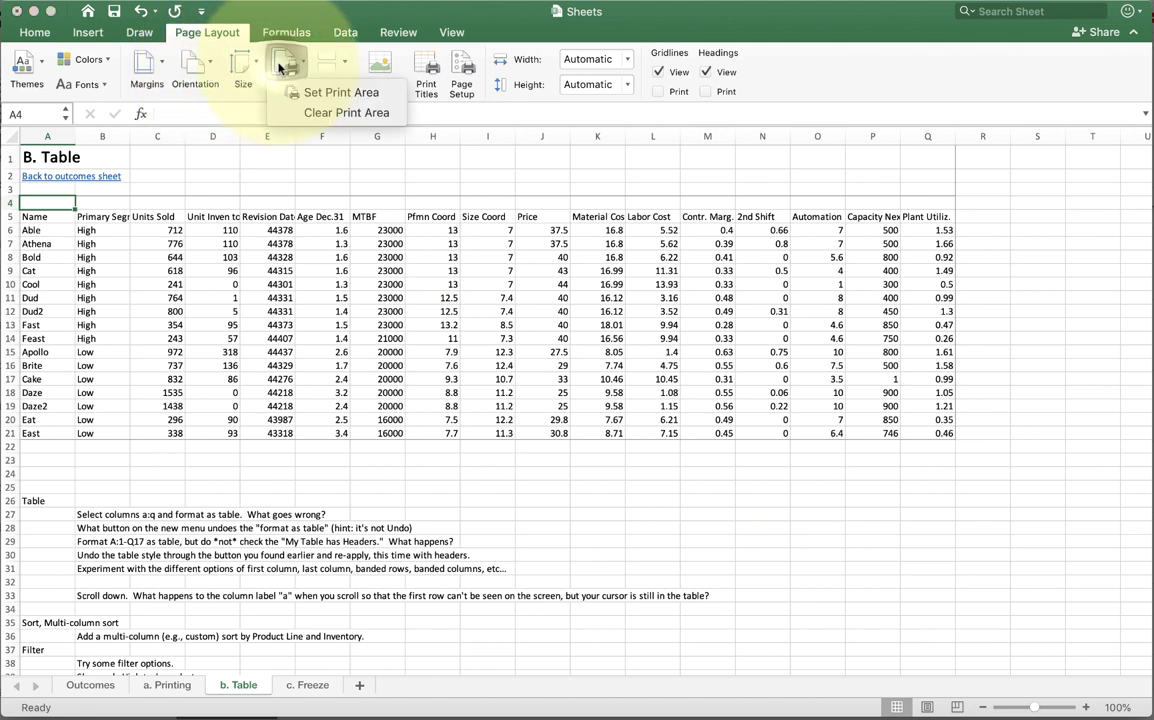
left_click(316, 66)
left_click(327, 63)
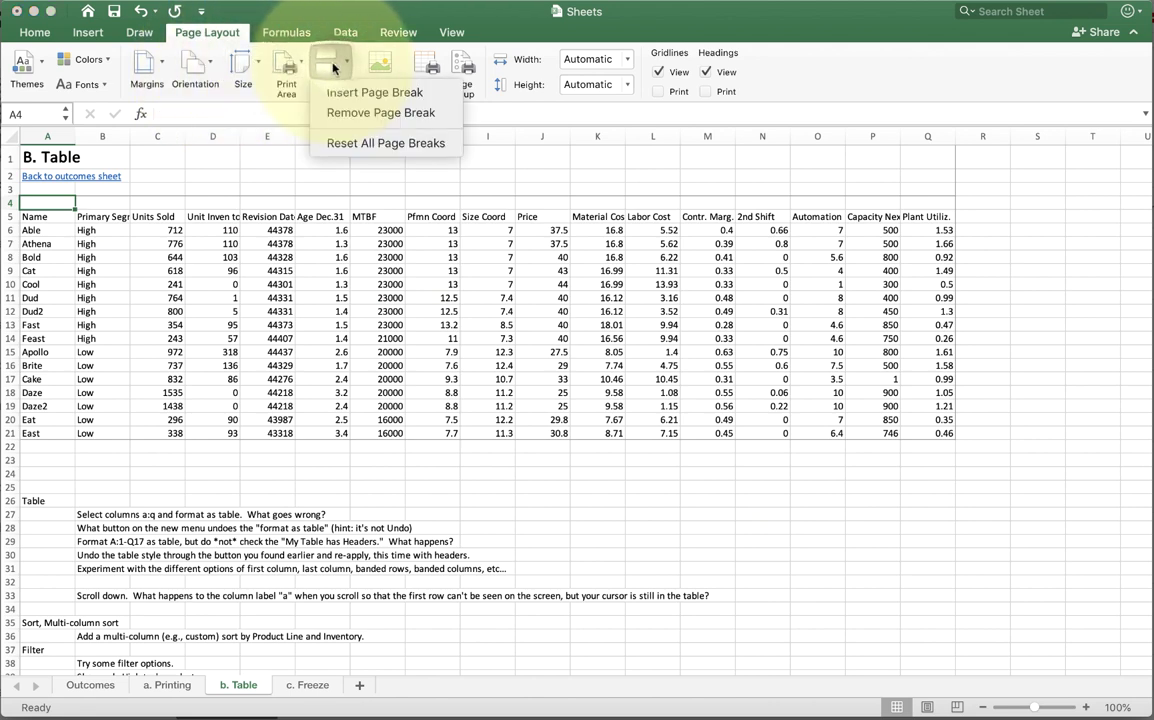
left_click(336, 114)
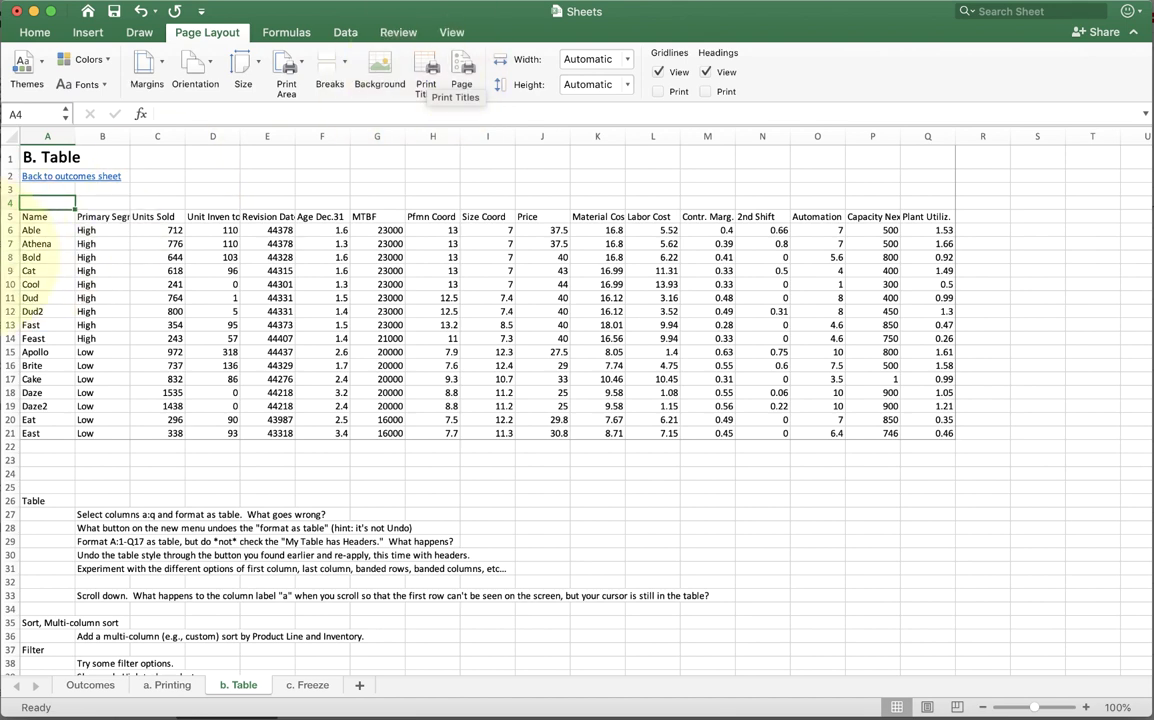
Insert page breaks above the header row 5 and above the Dud2 row 12
left_click(44, 216)
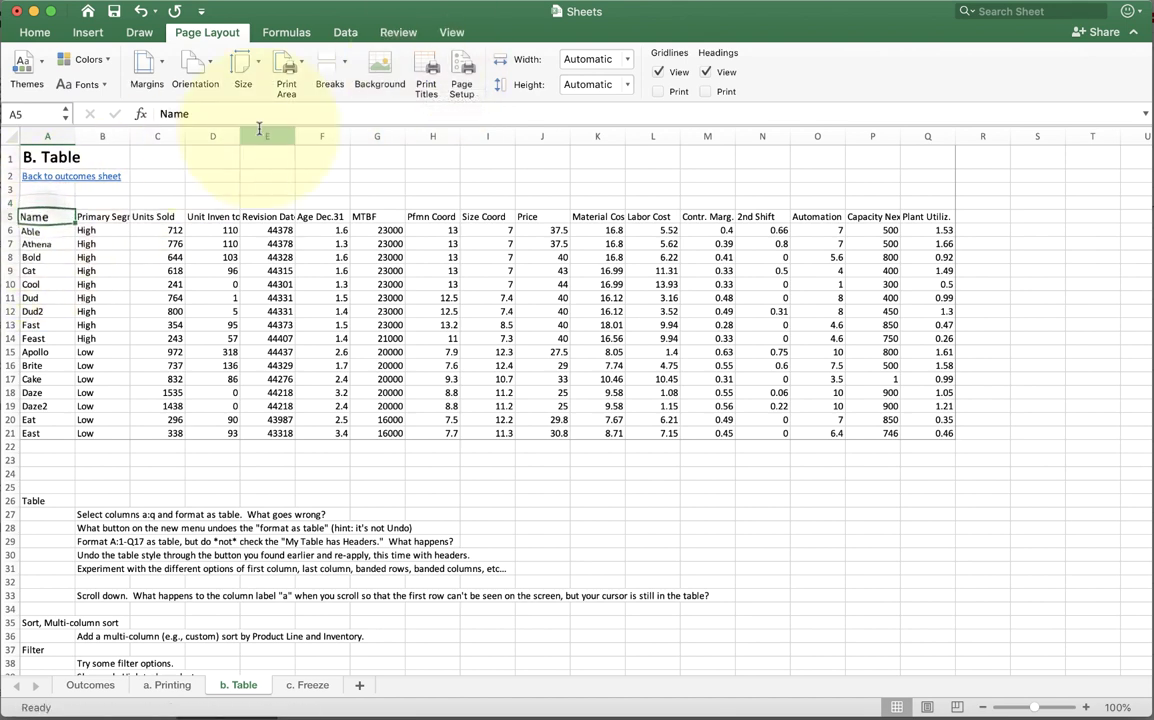
left_click(328, 64)
left_click(345, 93)
left_click(44, 311)
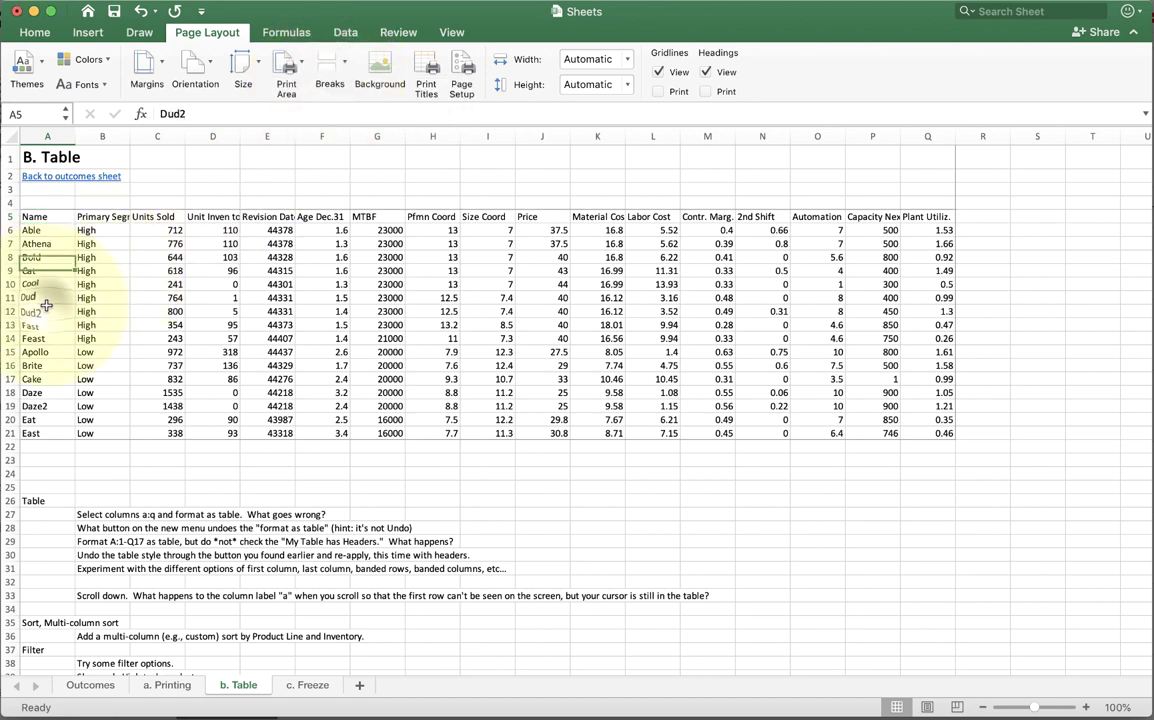
left_click(328, 64)
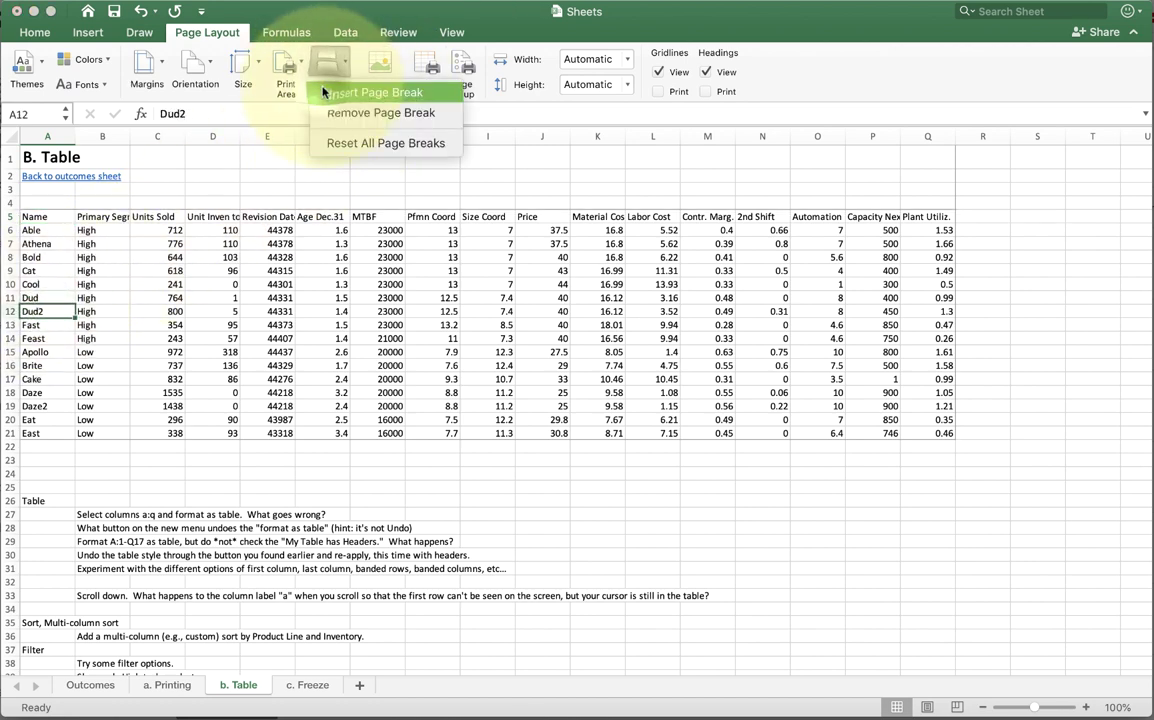
left_click(330, 92)
Set cells A5:Q21, the data table with its headers, as the print area
left_click_drag(35, 216, 886, 424)
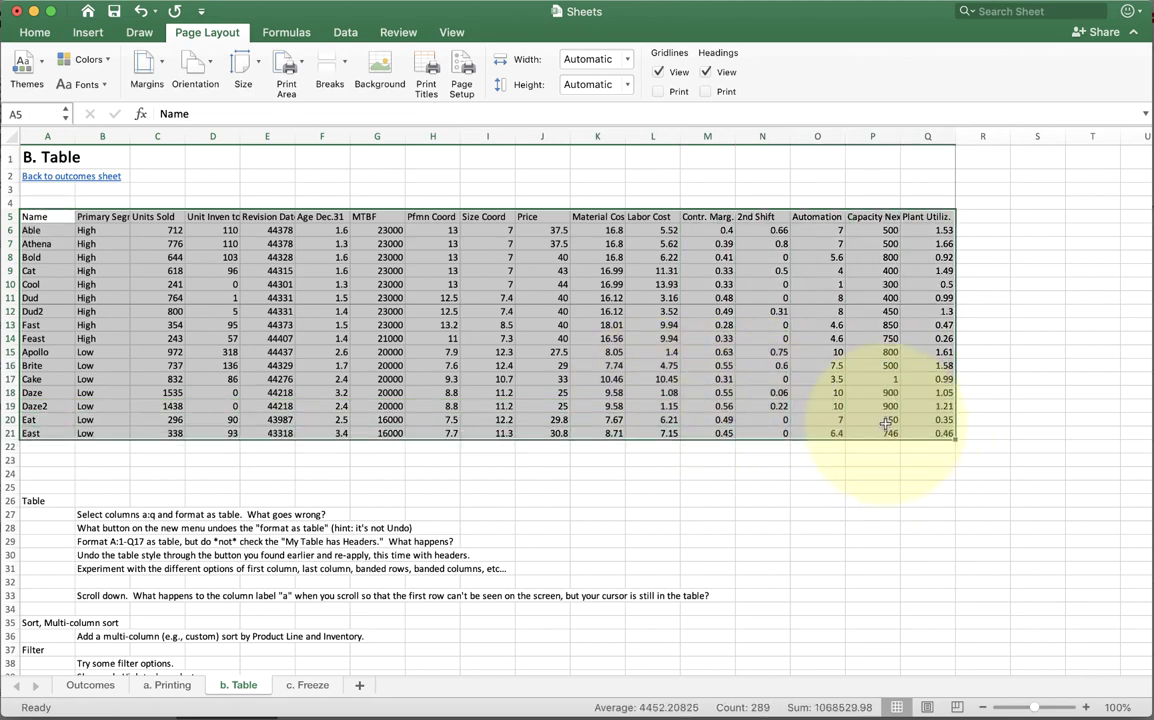
left_click(286, 66)
left_click(286, 88)
left_click(229, 257)
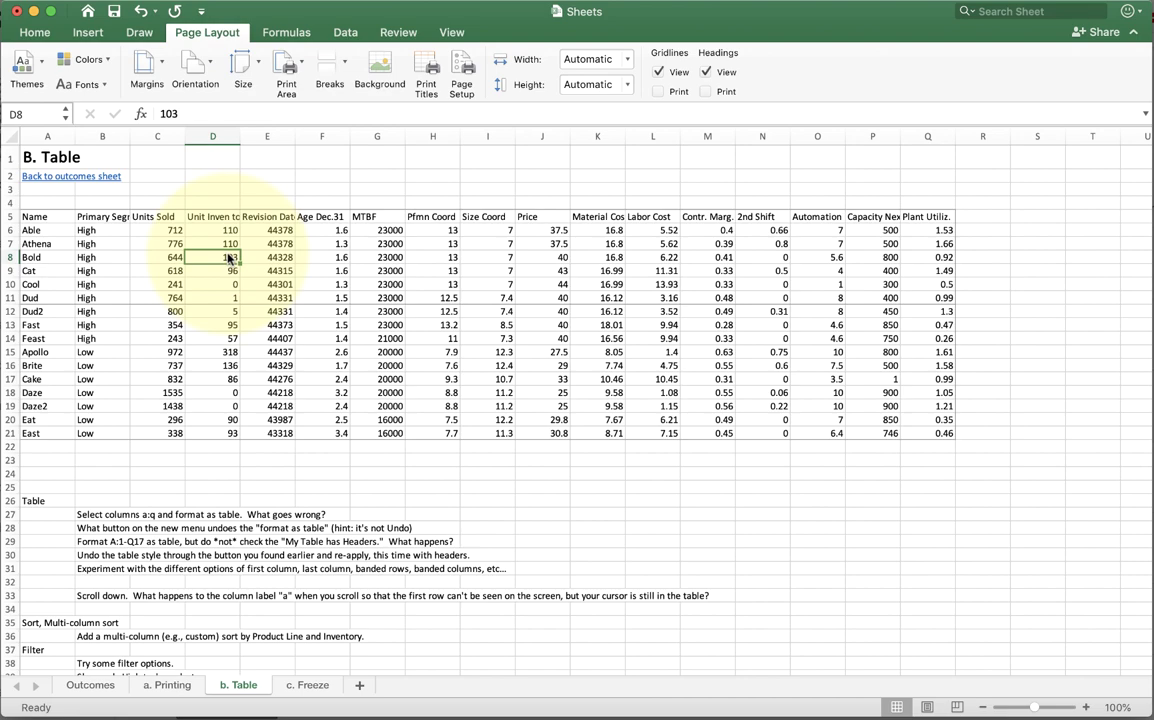
Preview both pages of the A5:Q21 print area without printing
key("super+p")
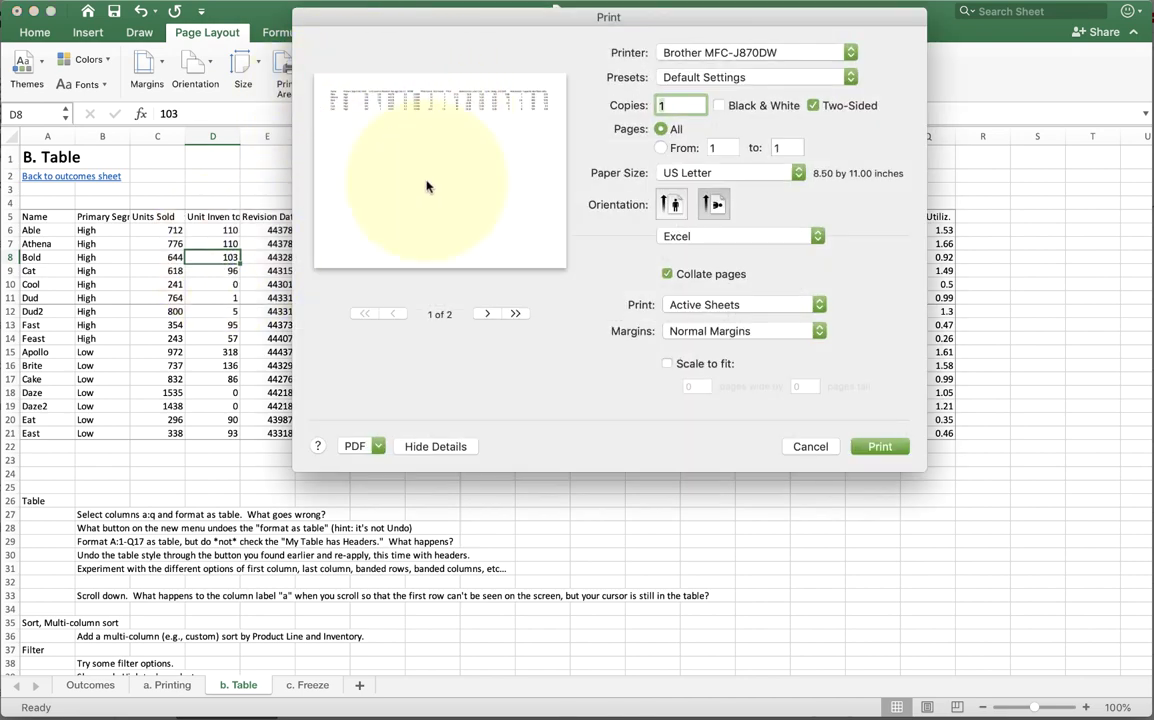
left_click(487, 315)
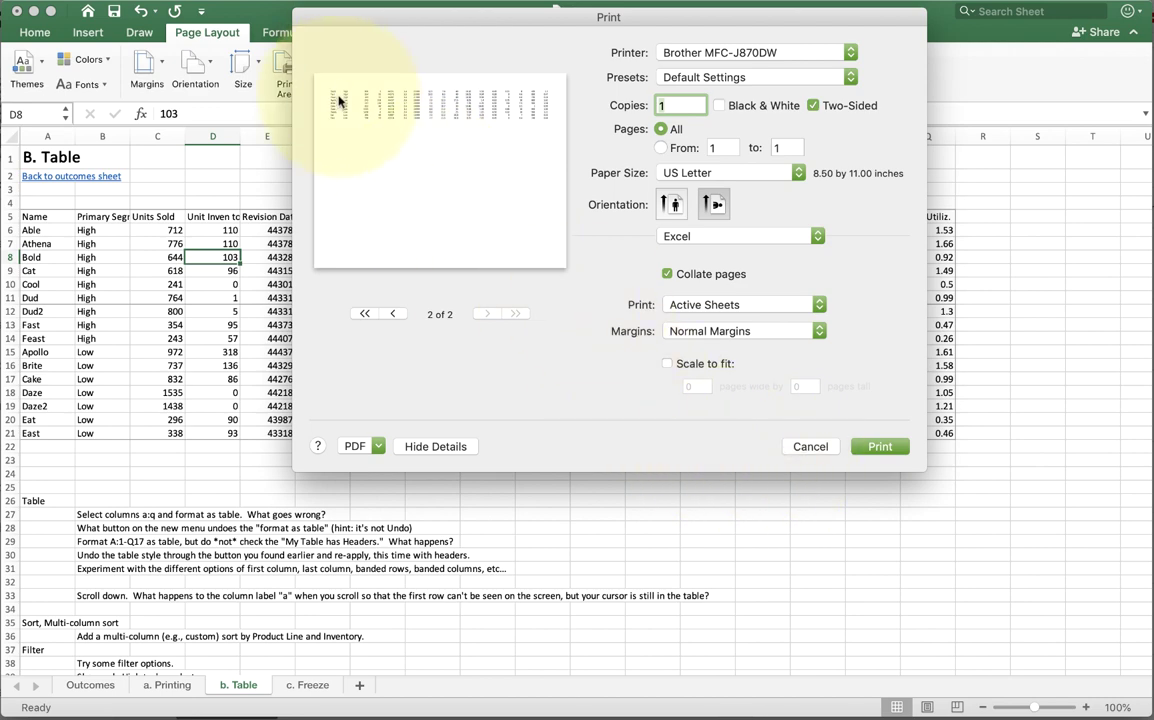
left_click(810, 446)
Delete columns J through Q, from Price to Plant Utiliz., from the Table sheet
left_click_drag(535, 136, 933, 157)
right_click(926, 137)
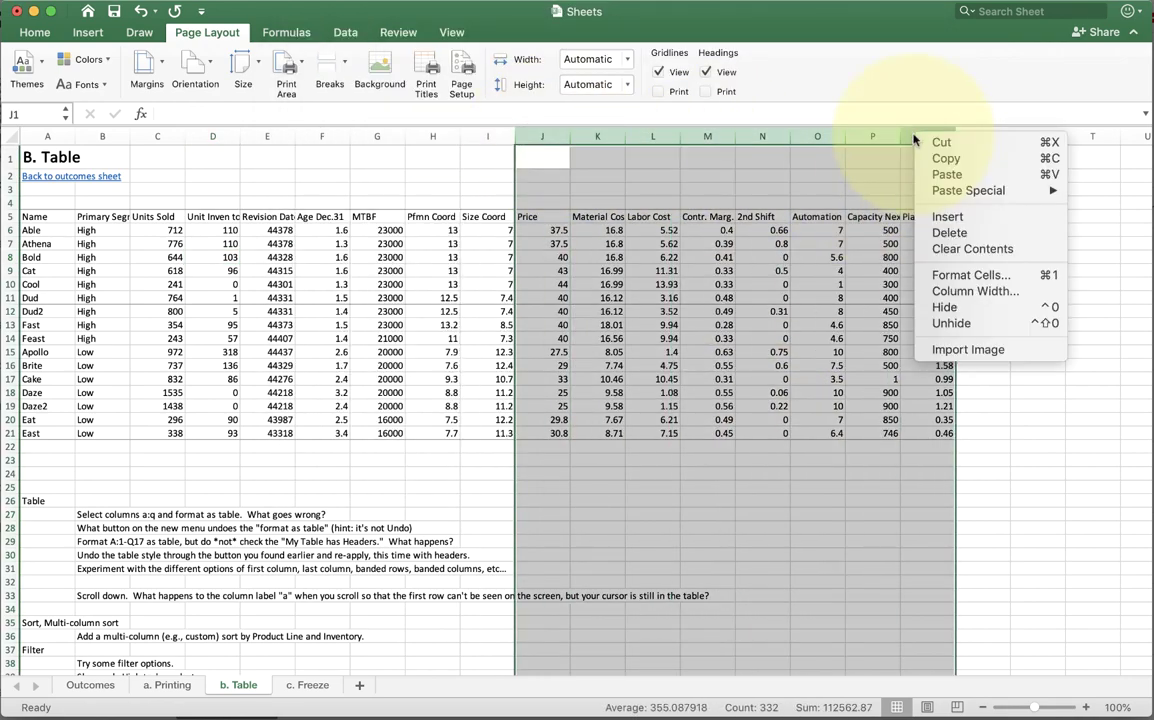
left_click(950, 235)
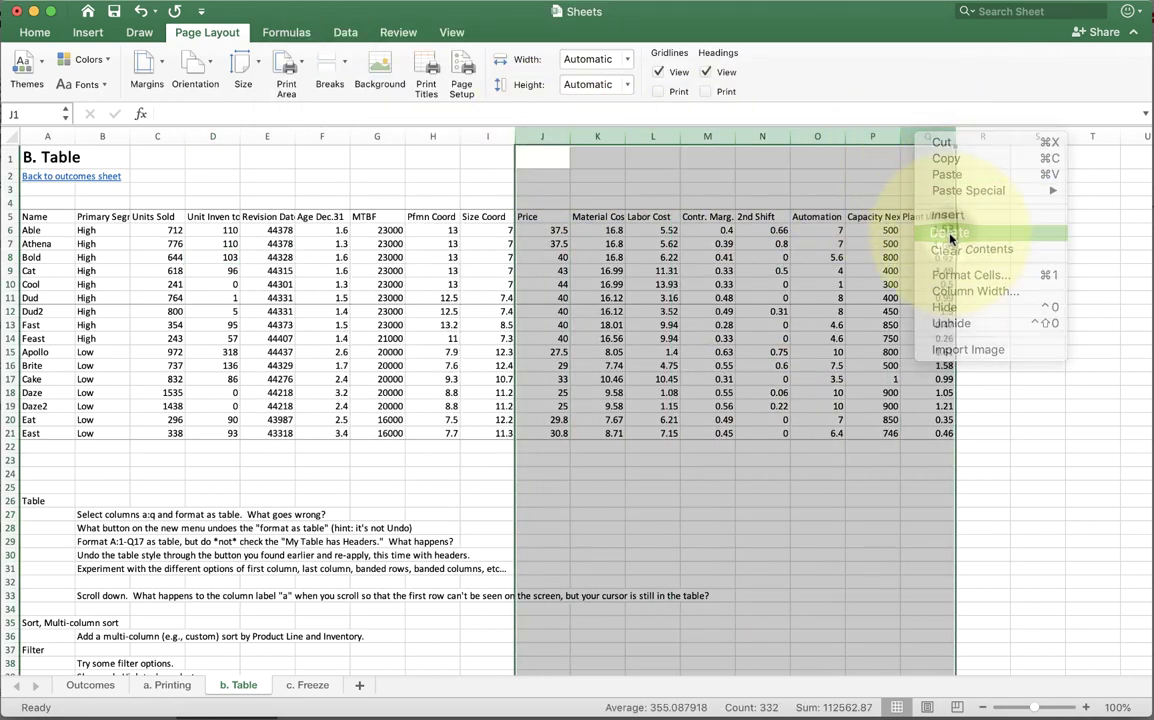
left_click(38, 217)
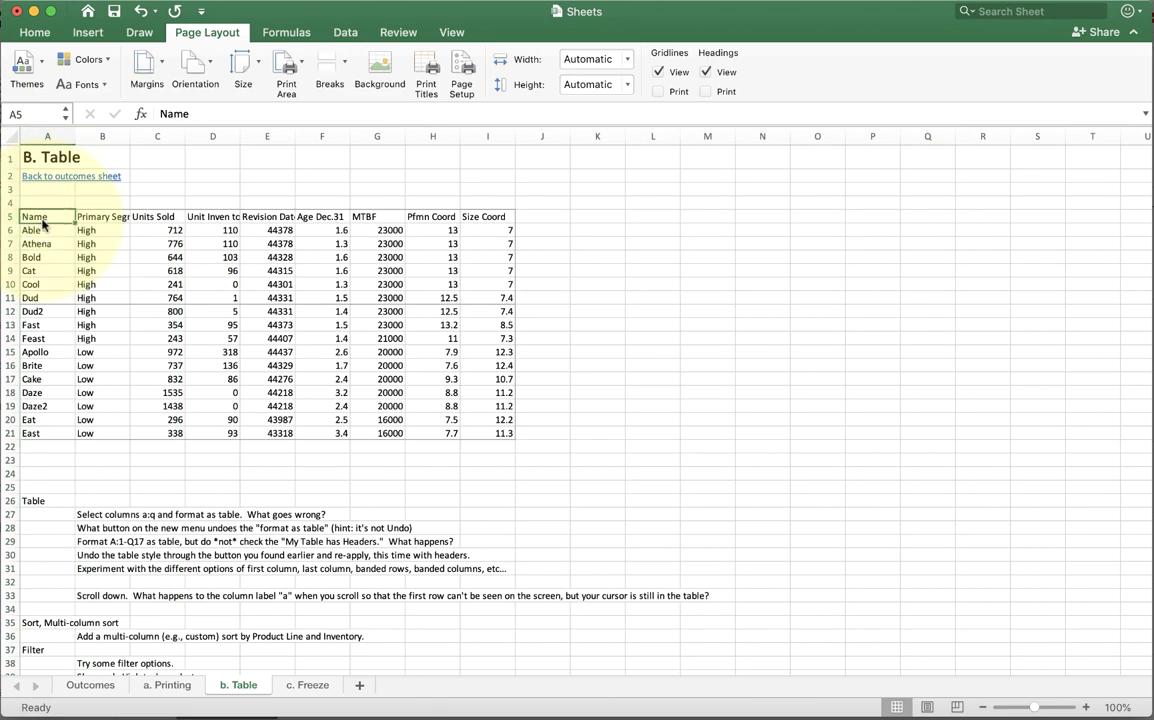
Preview the pages of the narrowed table without printing
key("super+p")
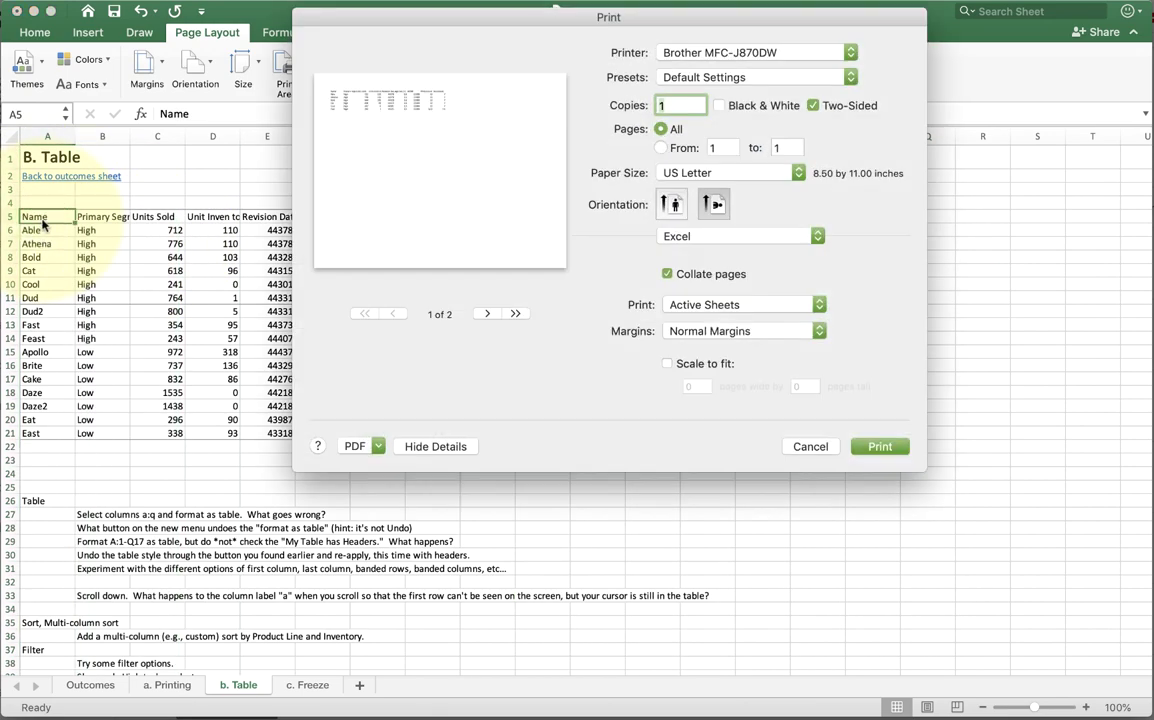
left_click(487, 314)
left_click(790, 445)
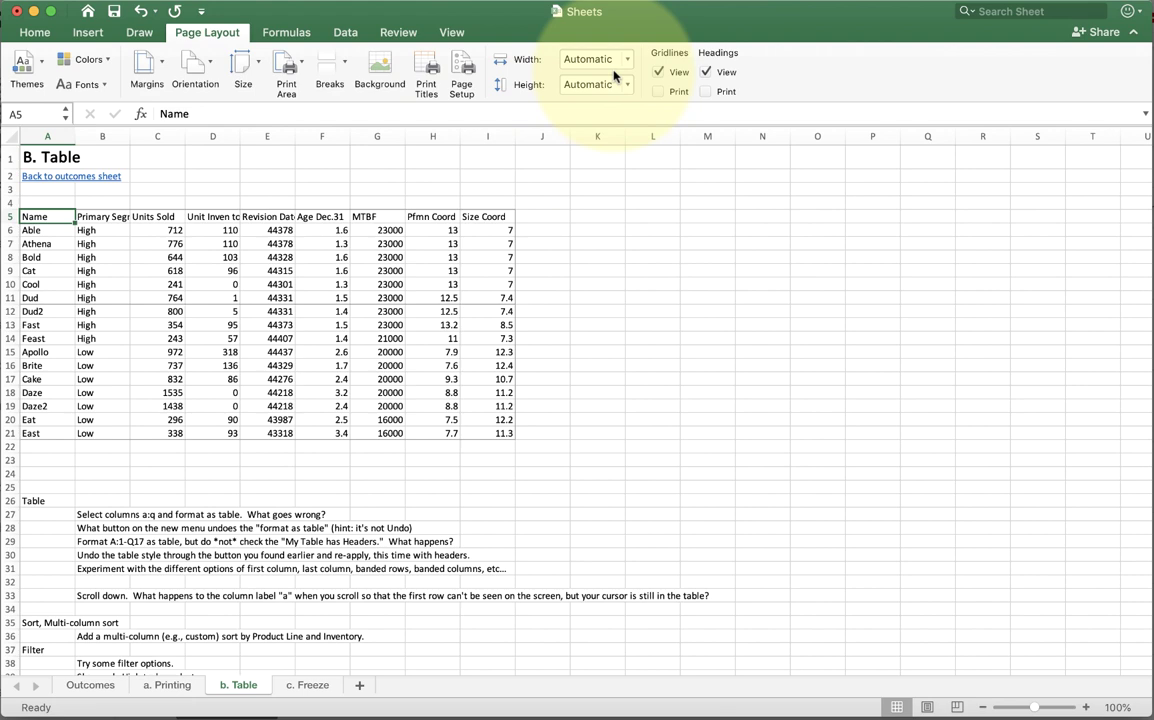
Adjust the Table sheet's print scaling to 100% of normal size in the page setup
left_click(478, 77)
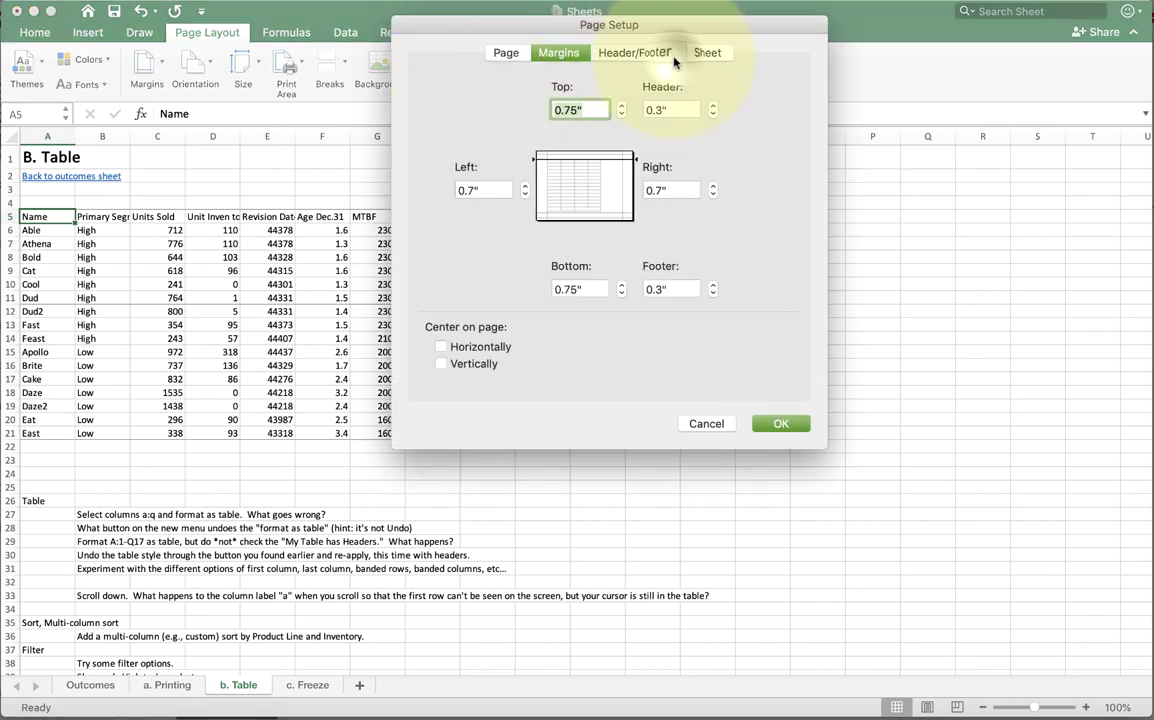
left_click(673, 58)
left_click(707, 53)
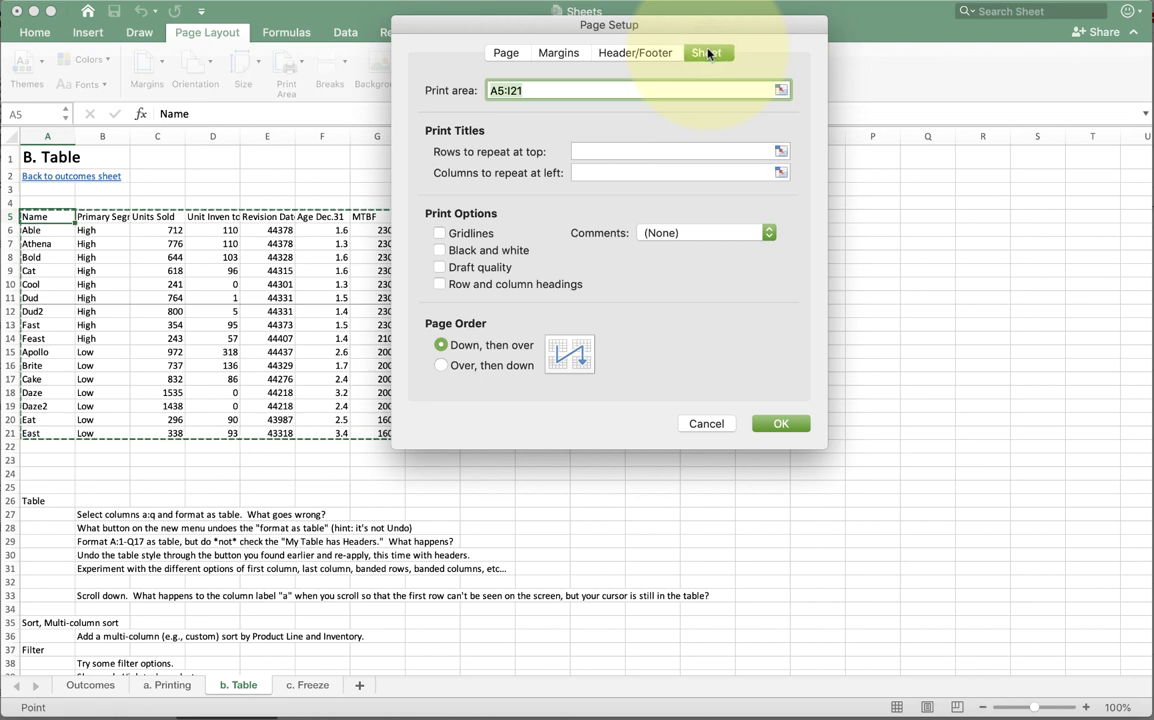
left_click(506, 53)
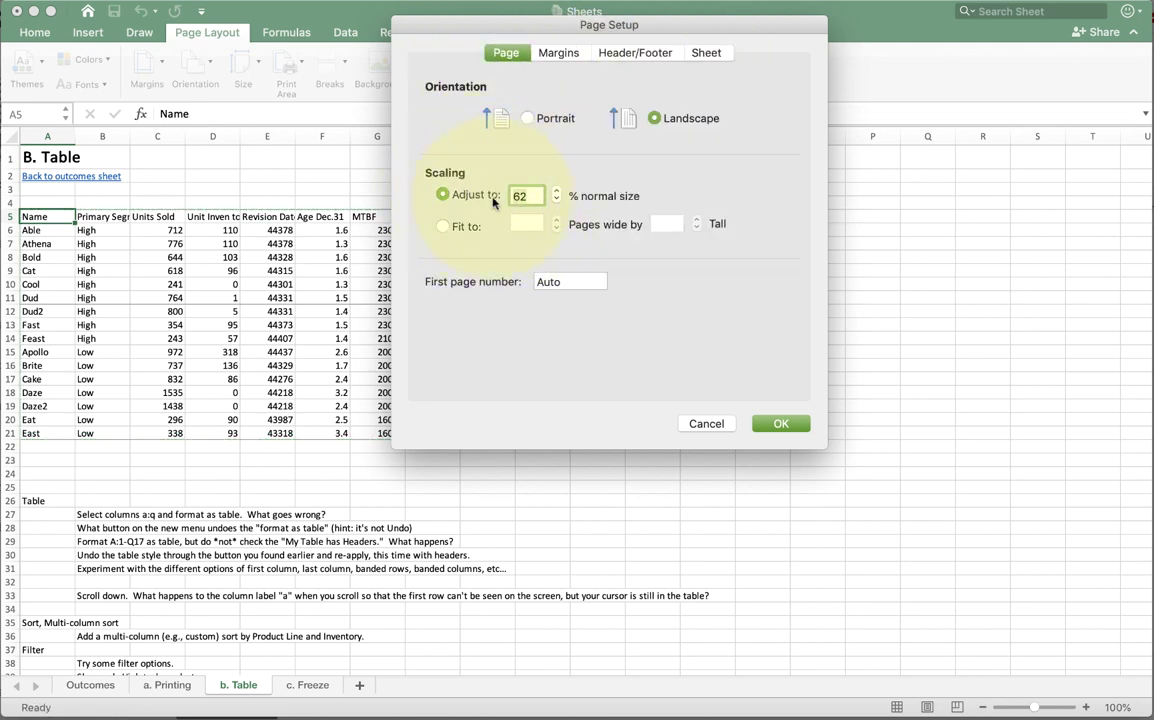
left_click_drag(491, 29, 515, 202)
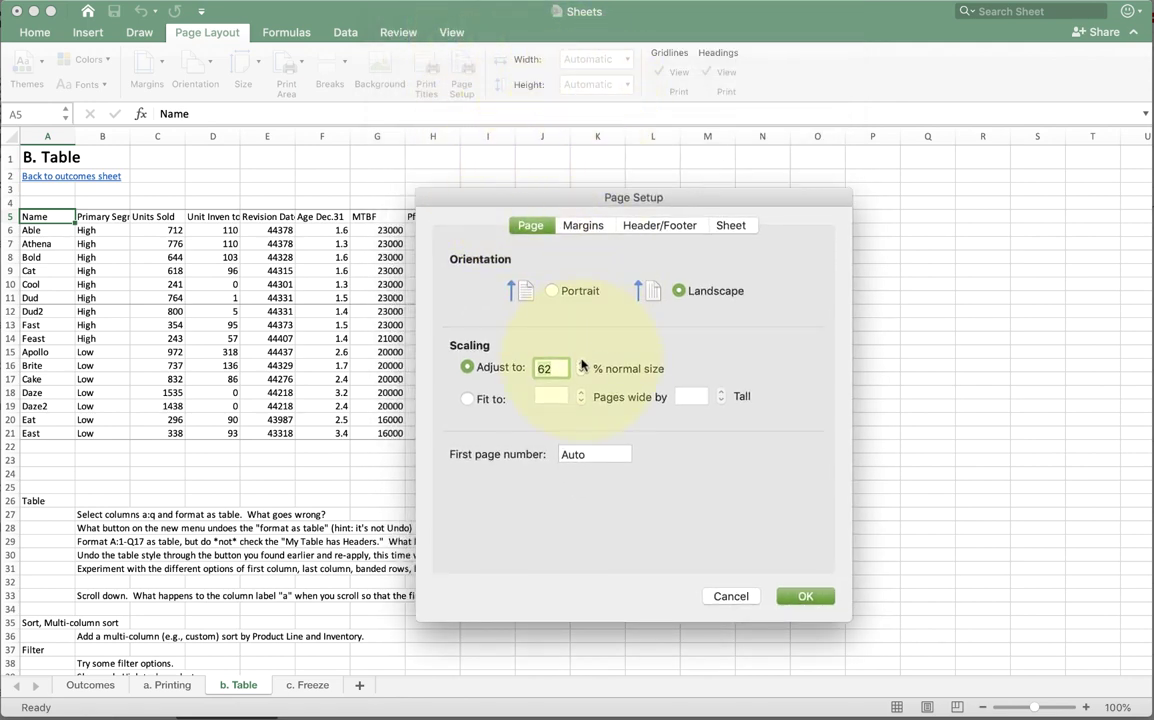
double_click(545, 368)
type("100")
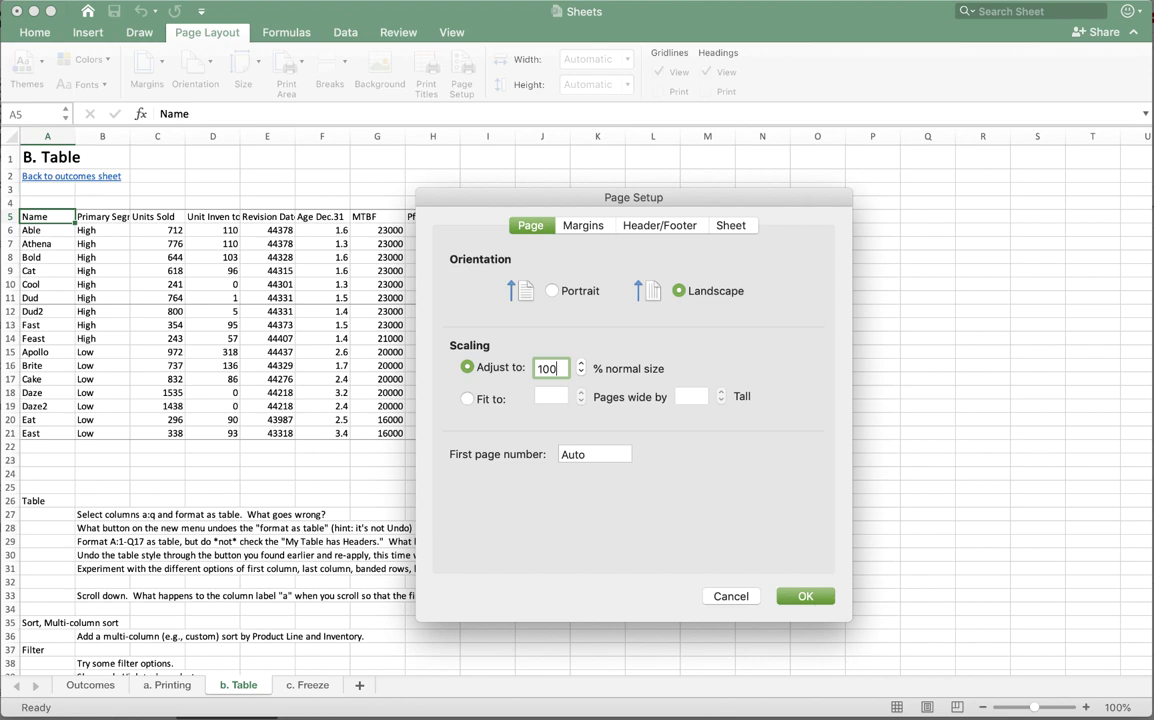
left_click(805, 596)
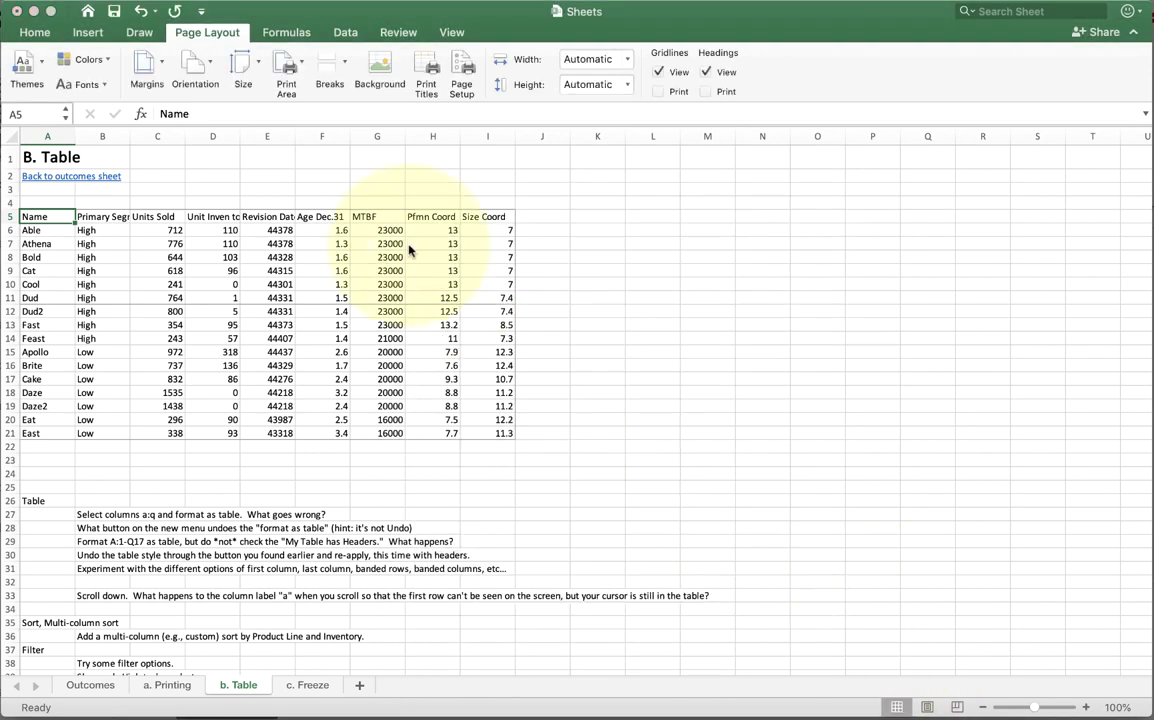
Check the first page of the Table sheet's print preview at 100% scaling without printing
key("super+p")
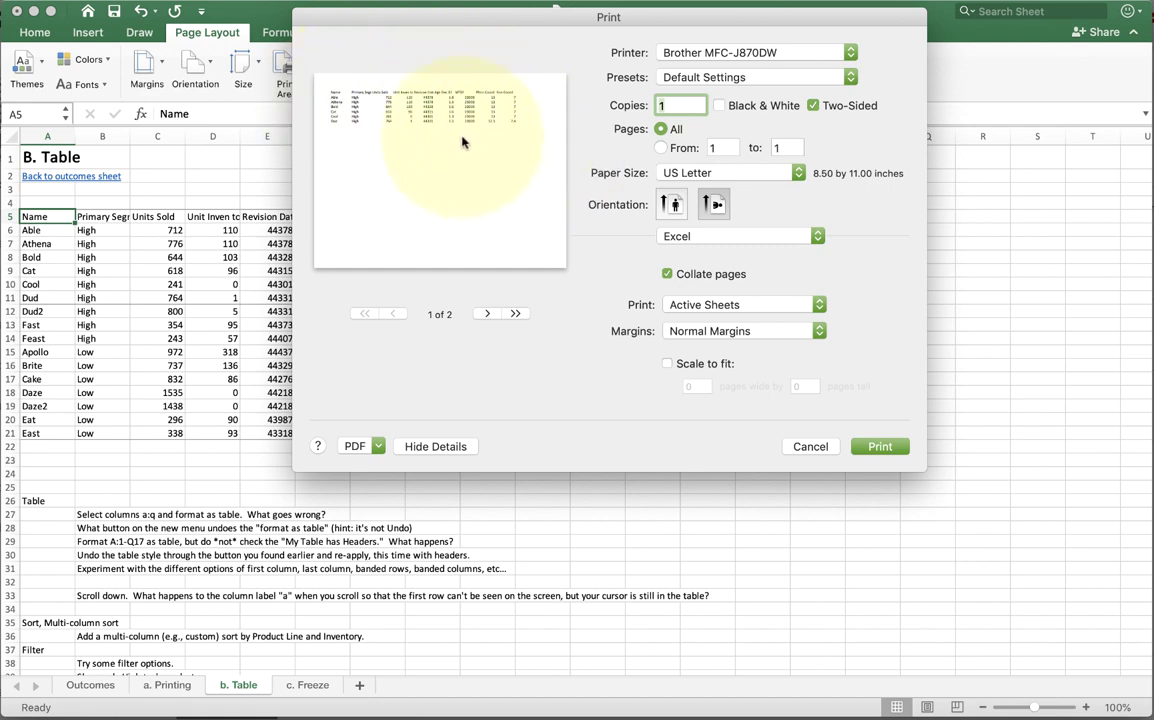
left_click(812, 447)
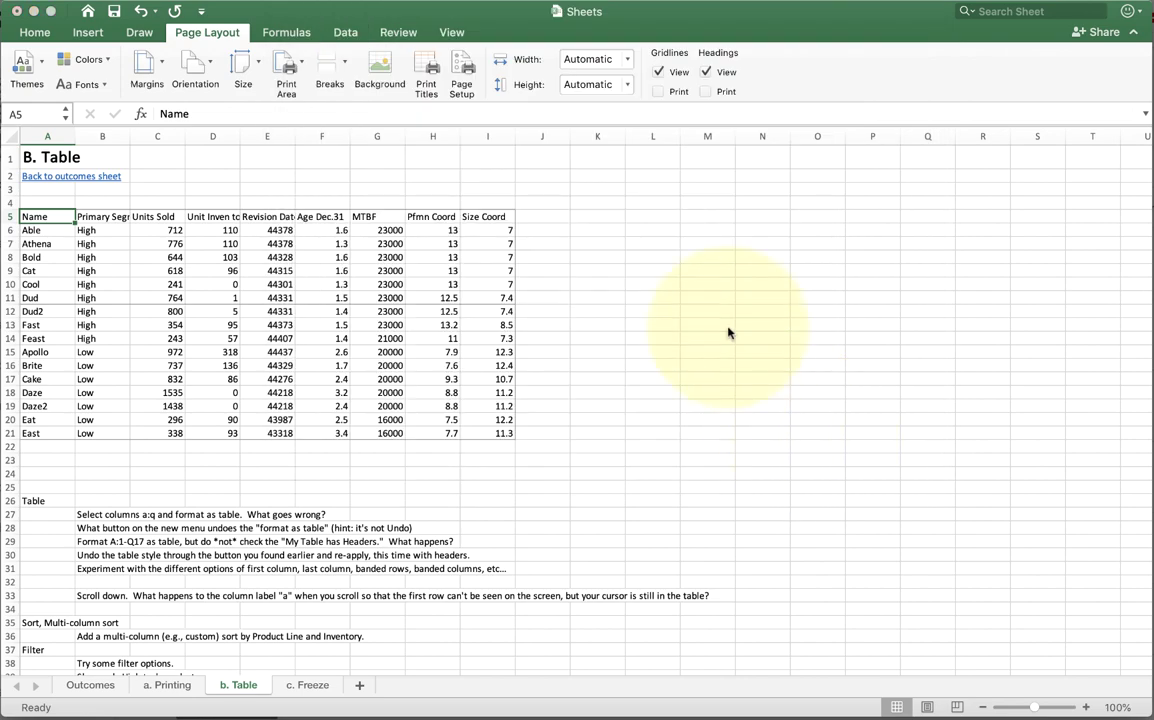
key("super+p")
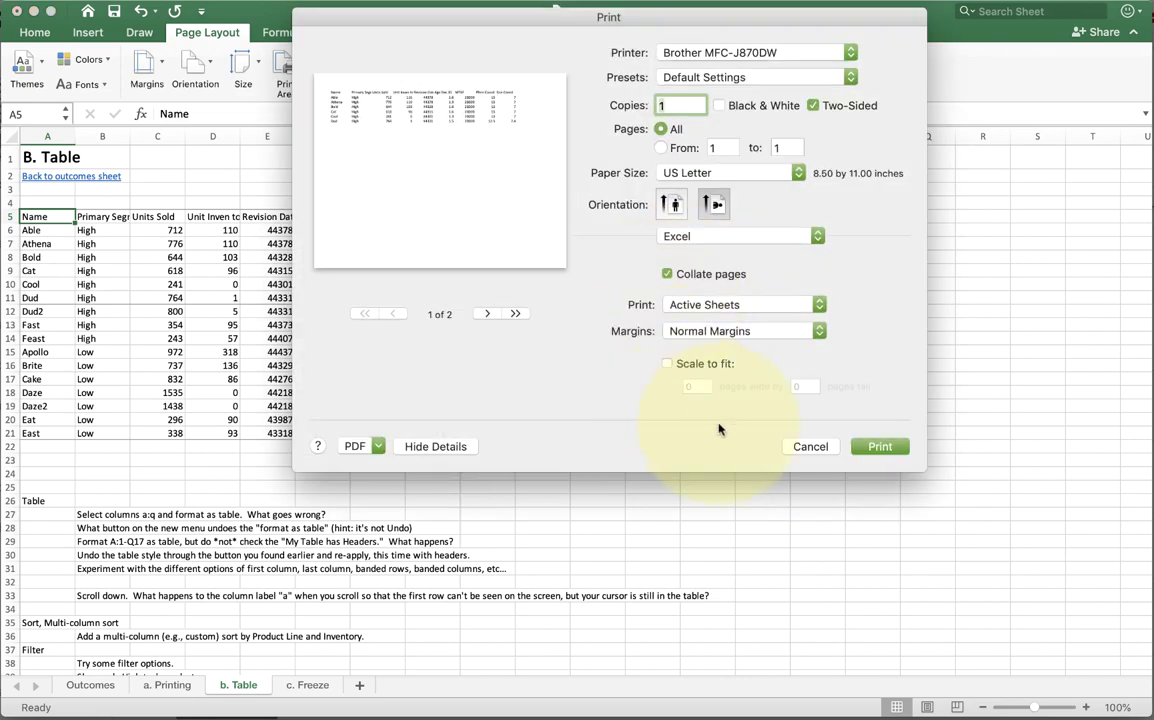
left_click(808, 446)
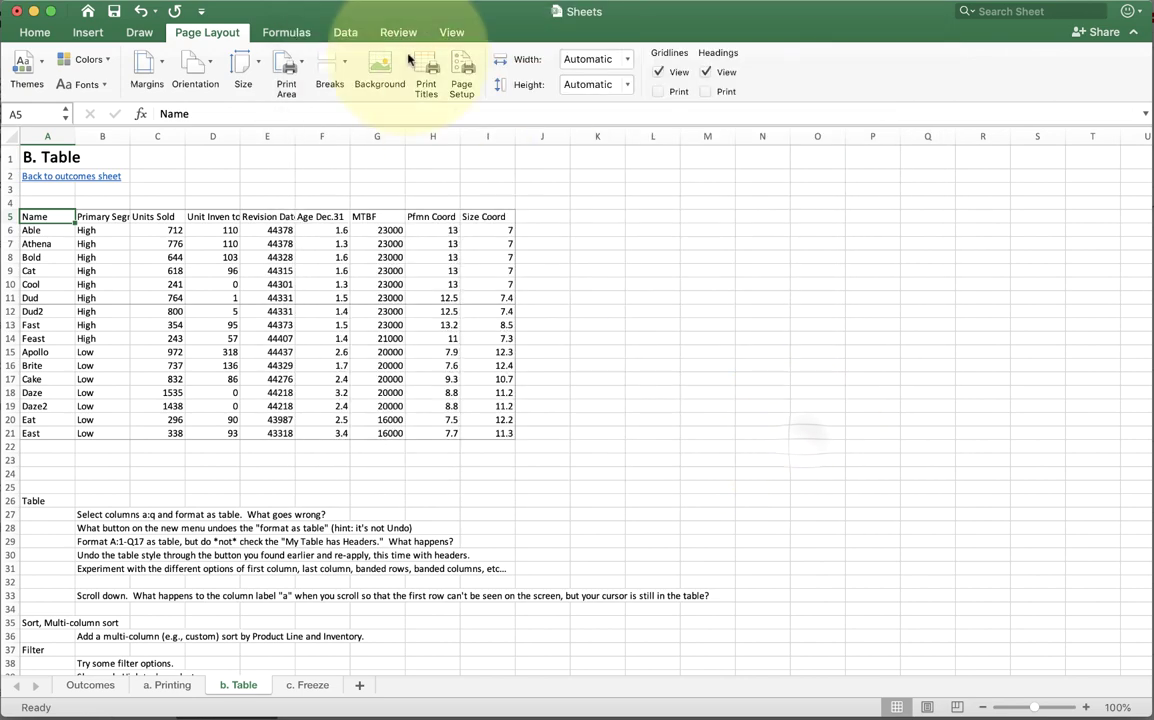
Adjust the Table sheet's print scaling to 200% of normal size in the page setup
left_click(461, 72)
type("200")
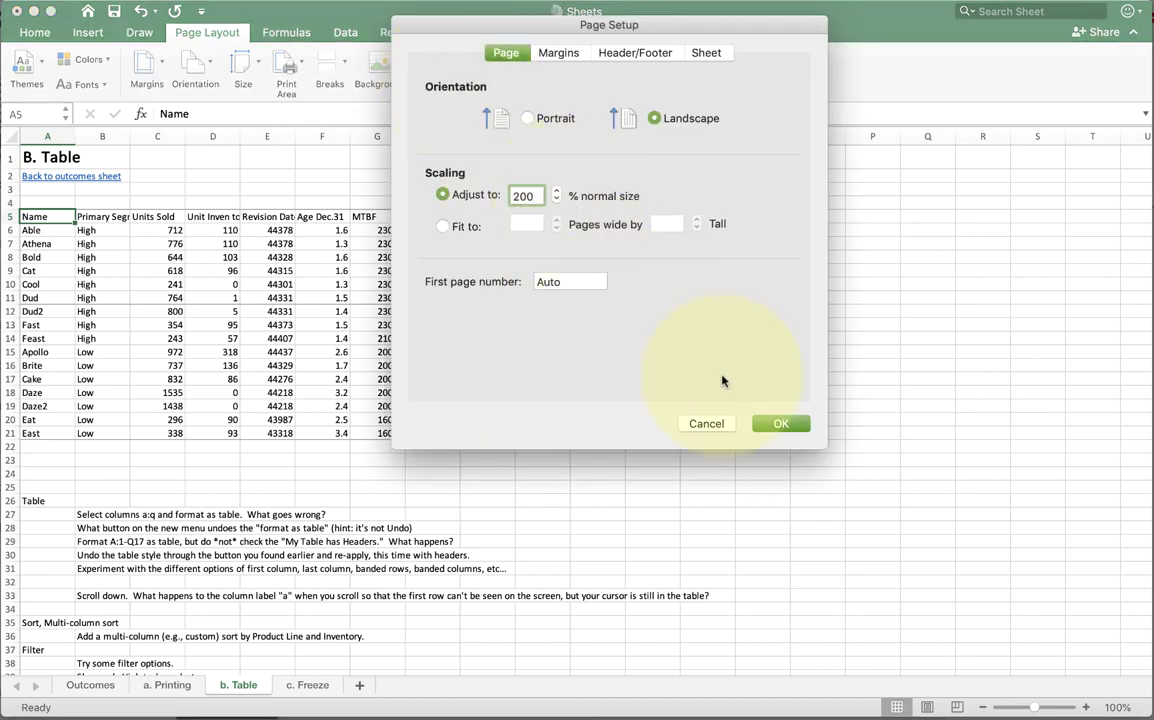
left_click(776, 421)
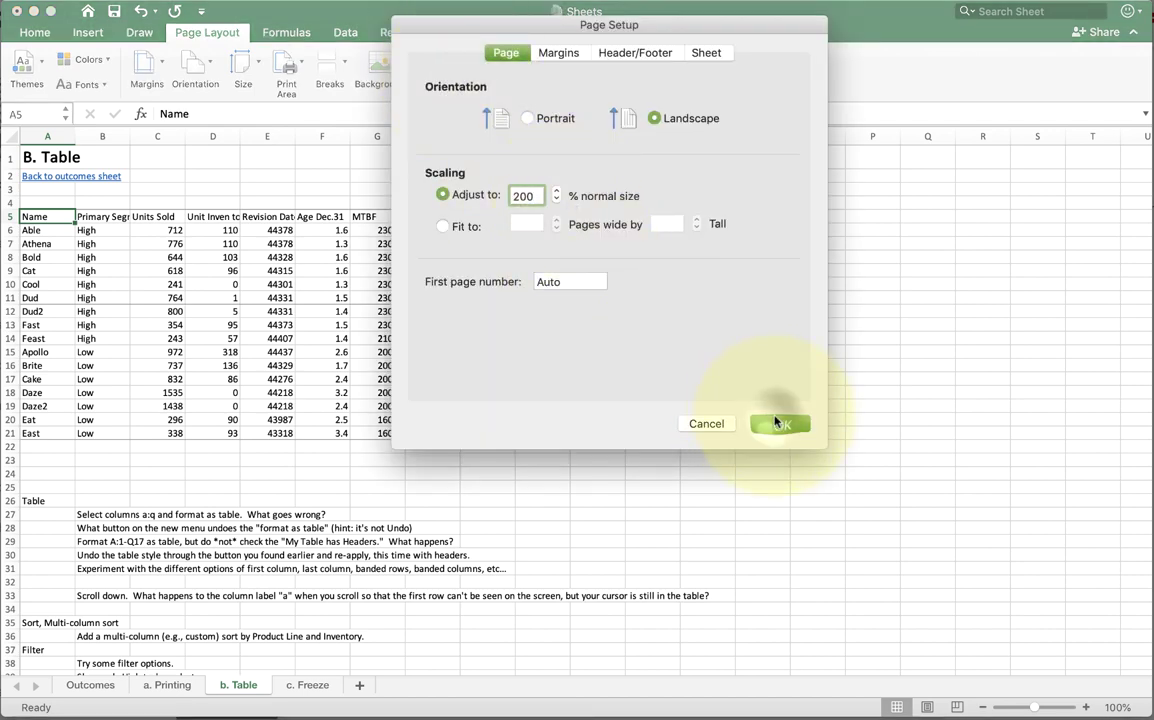
left_click(665, 362)
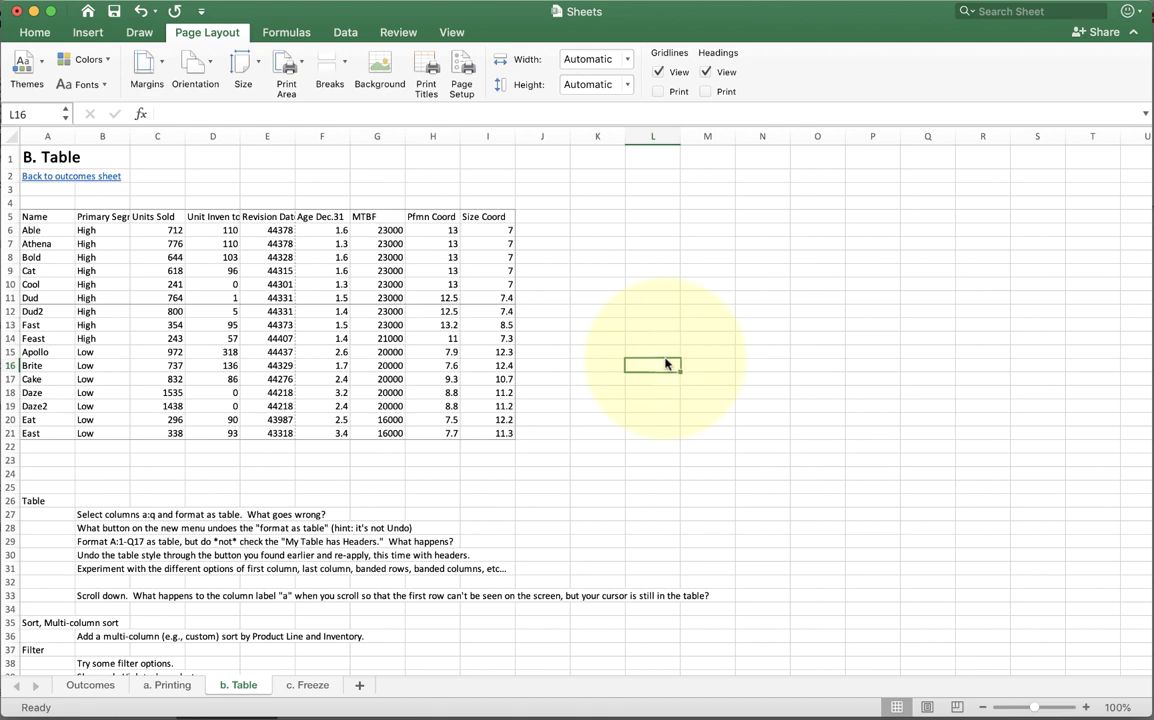
Preview the first two pages of the enlarged table without printing
key("super+p")
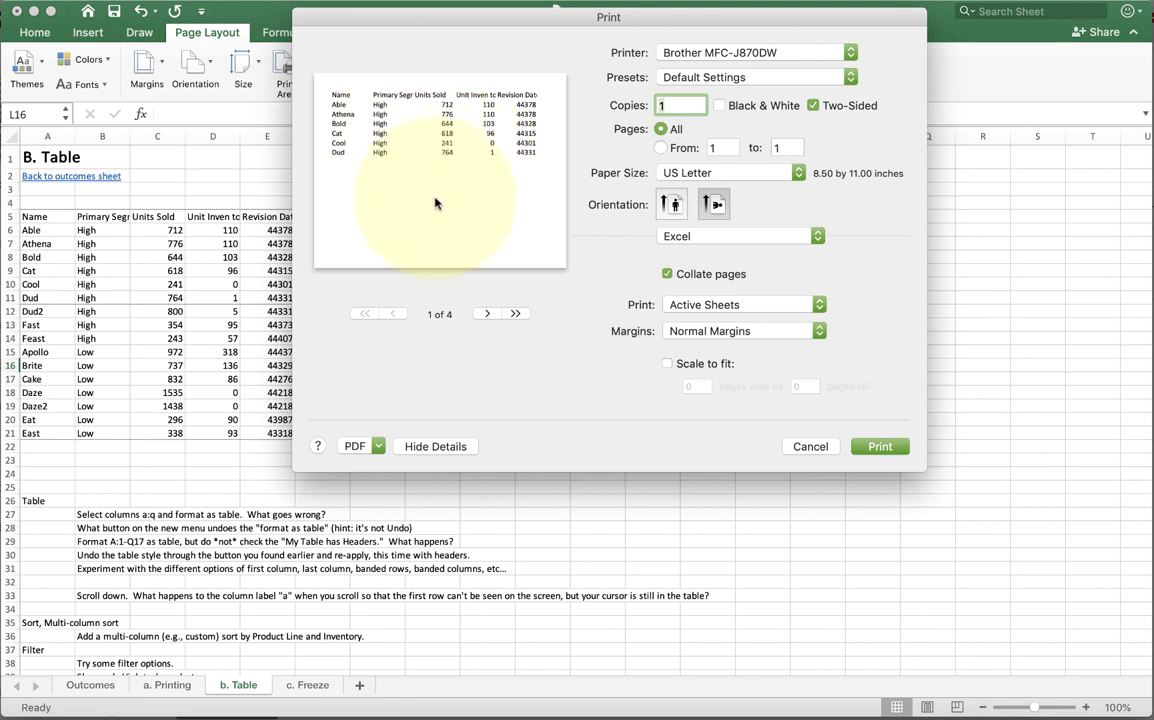
left_click(488, 314)
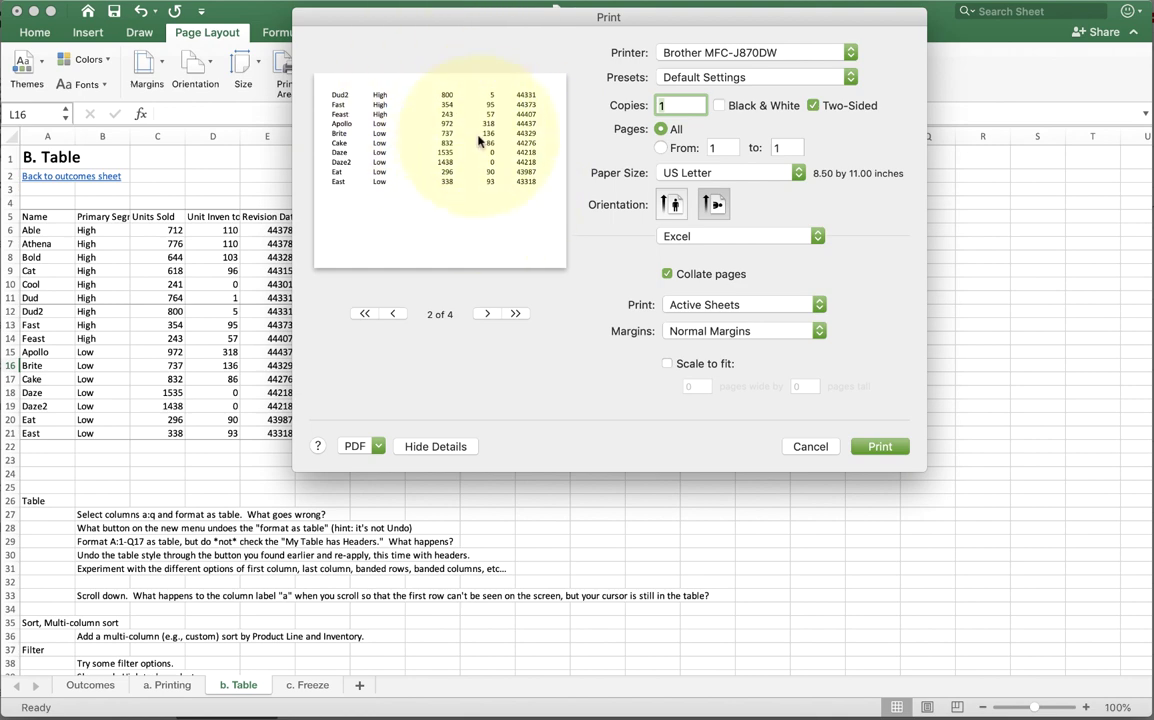
left_click(811, 447)
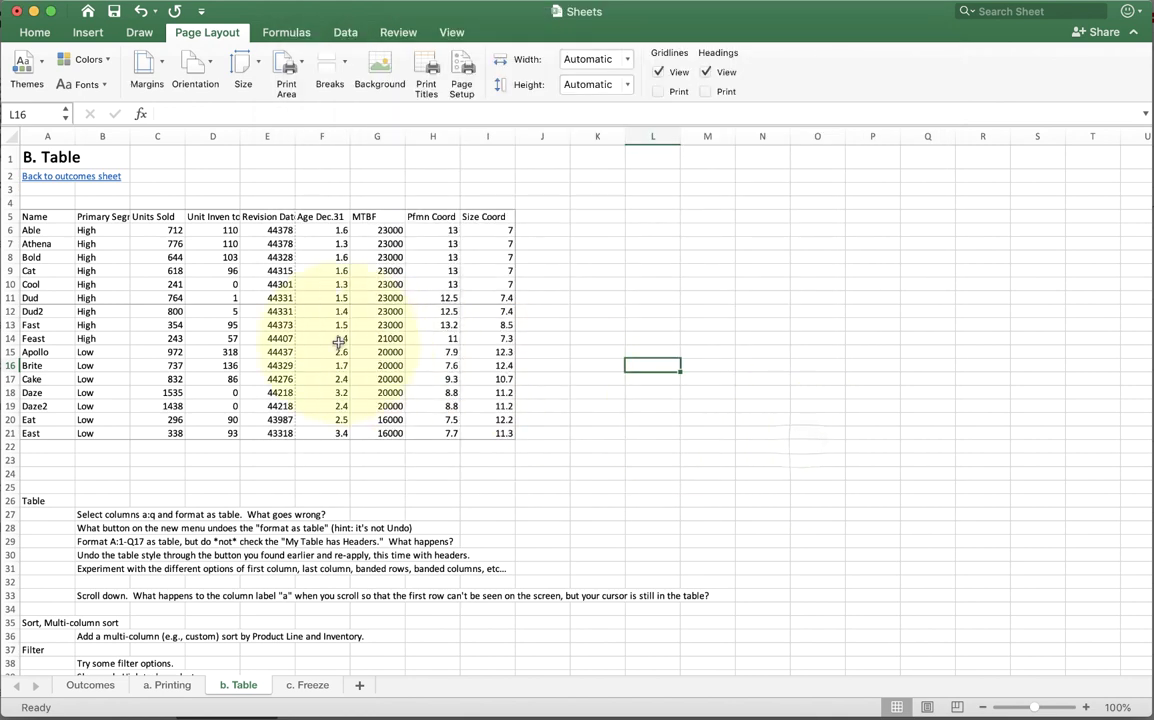
left_click(110, 257)
left_click(12, 216)
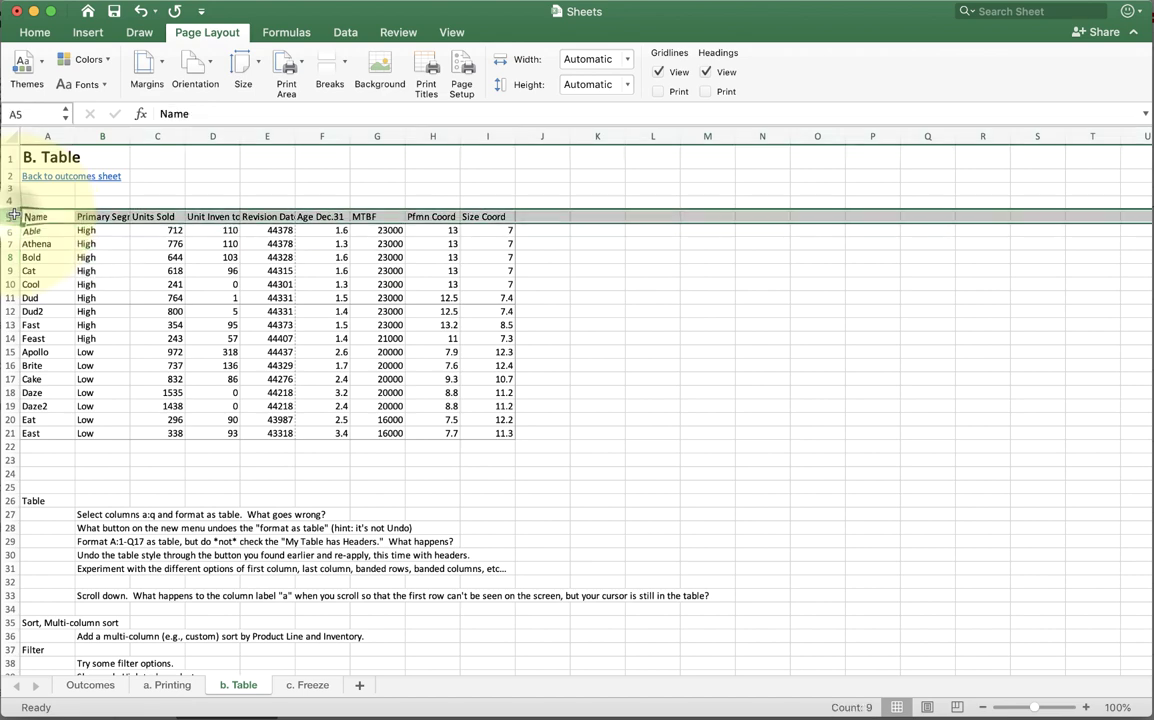
left_click(12, 311)
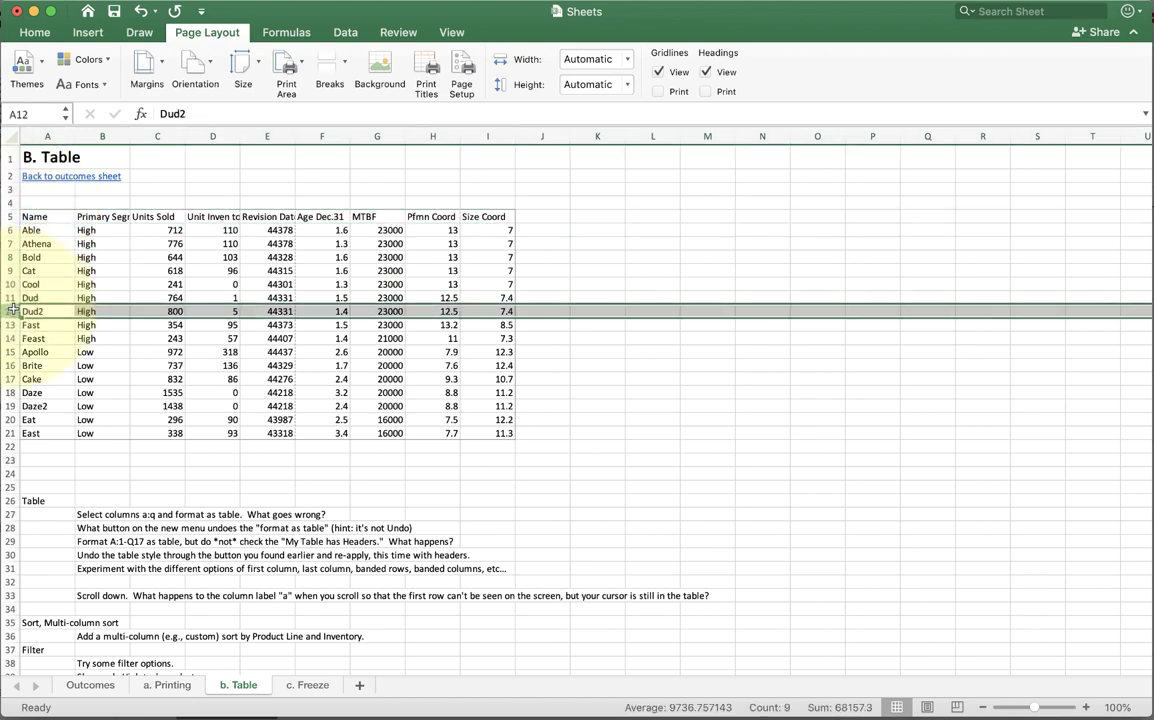
left_click(104, 270)
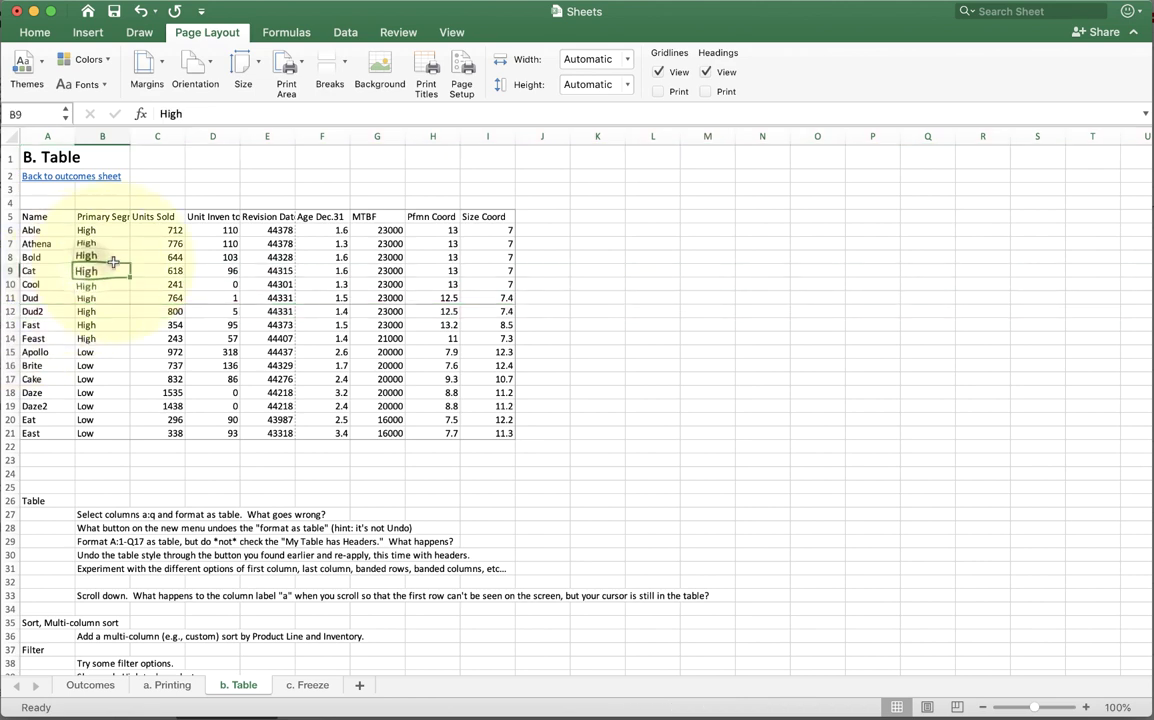
Set header row 5 ($5:$5) as the print title row to repeat at the top of each page
left_click(465, 72)
left_click(704, 52)
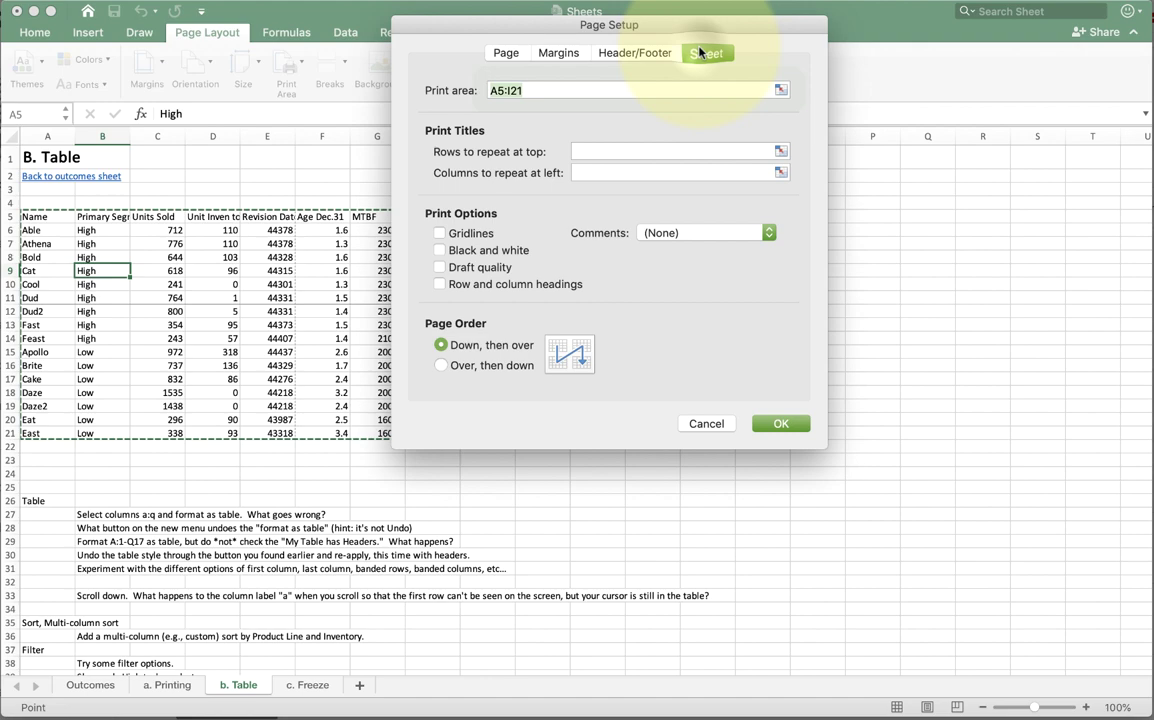
left_click_drag(685, 24, 910, 130)
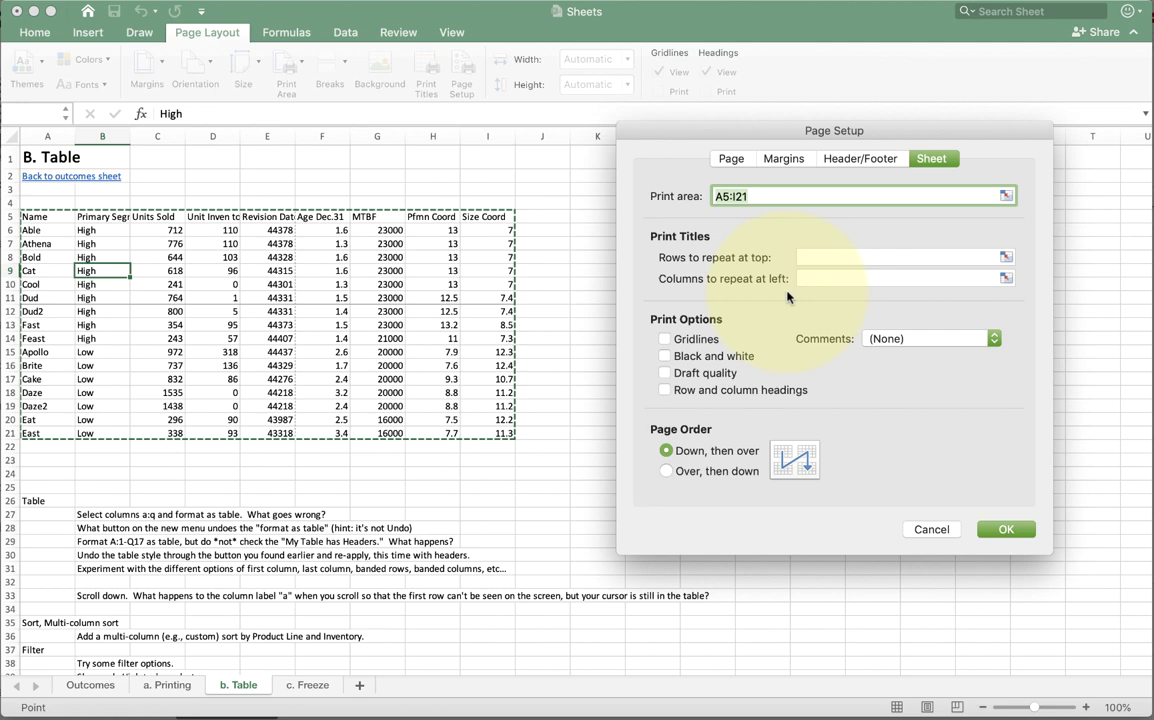
left_click(925, 257)
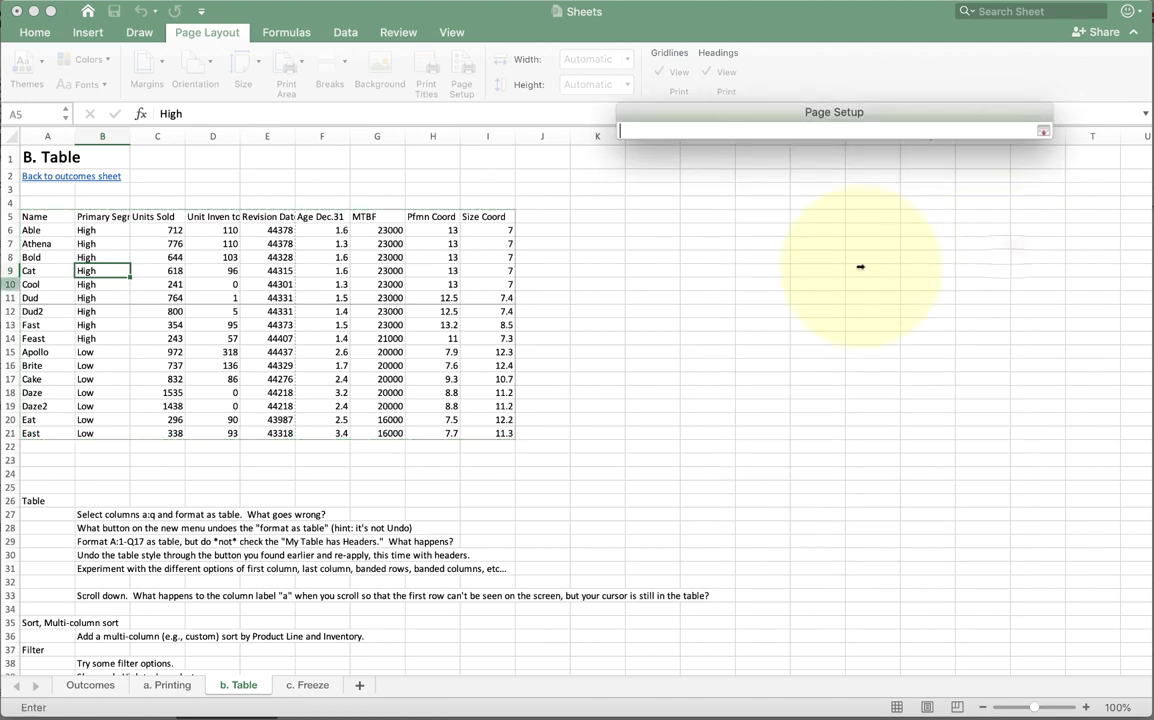
left_click(9, 216)
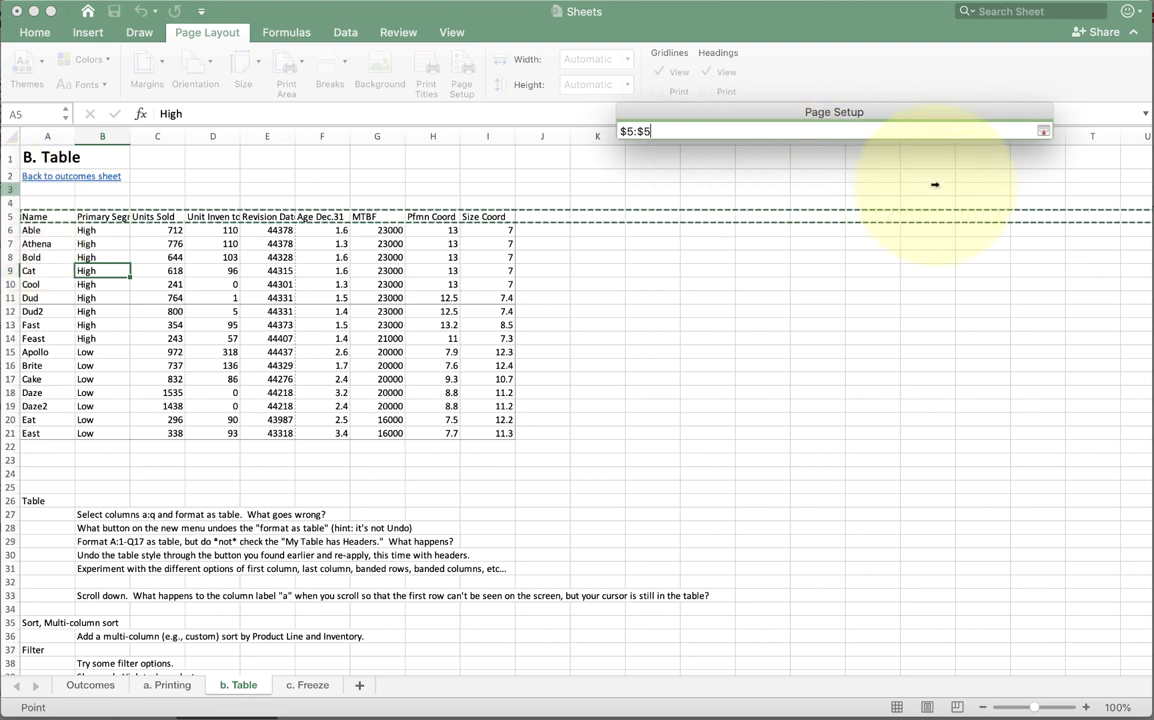
left_click(1043, 131)
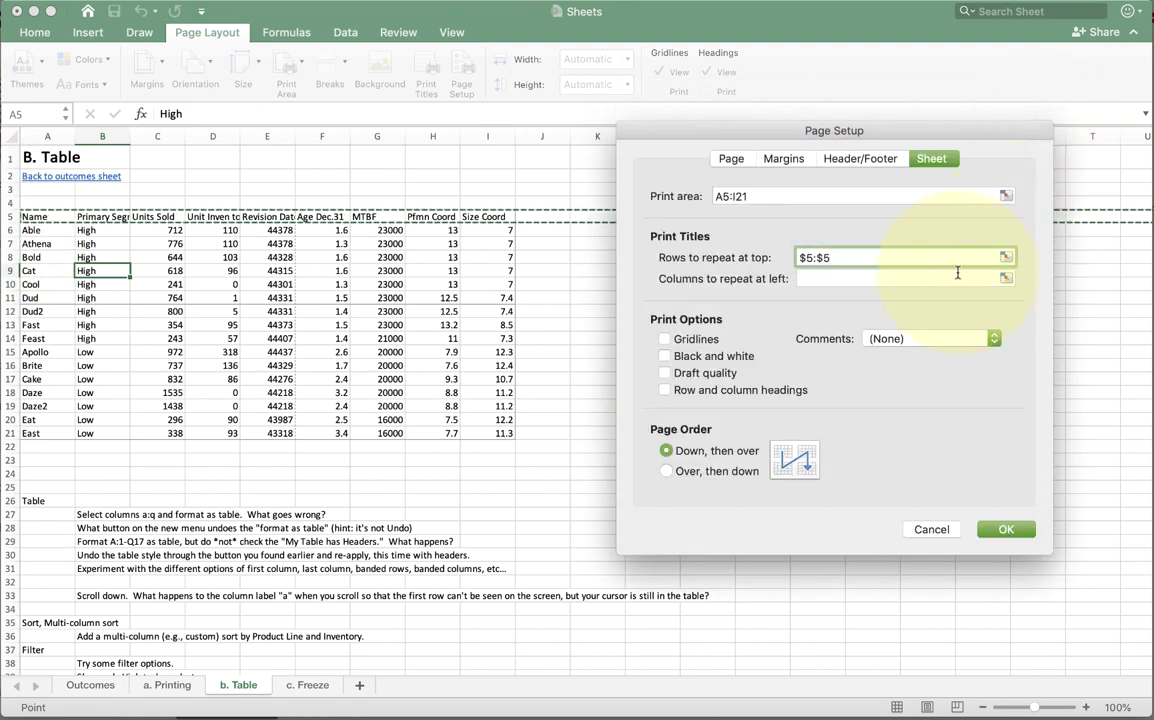
Set column A ($A:$A) to repeat at the left of each printed page and apply the page setup
left_click(919, 280)
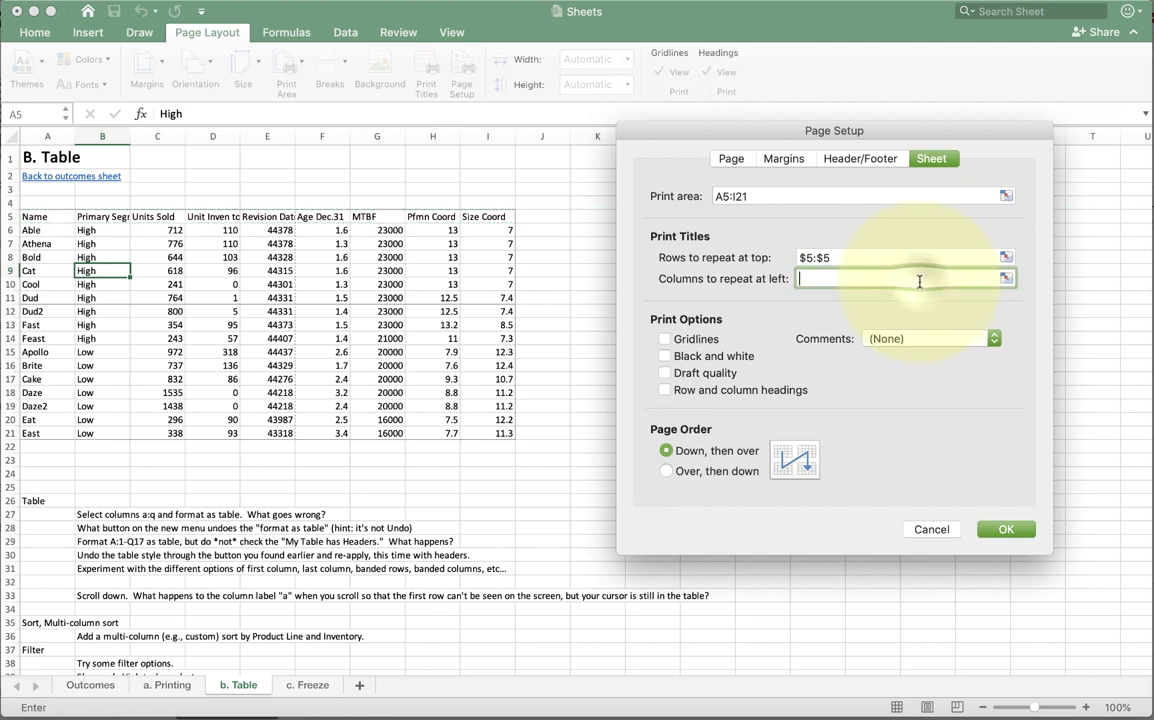
left_click(935, 282)
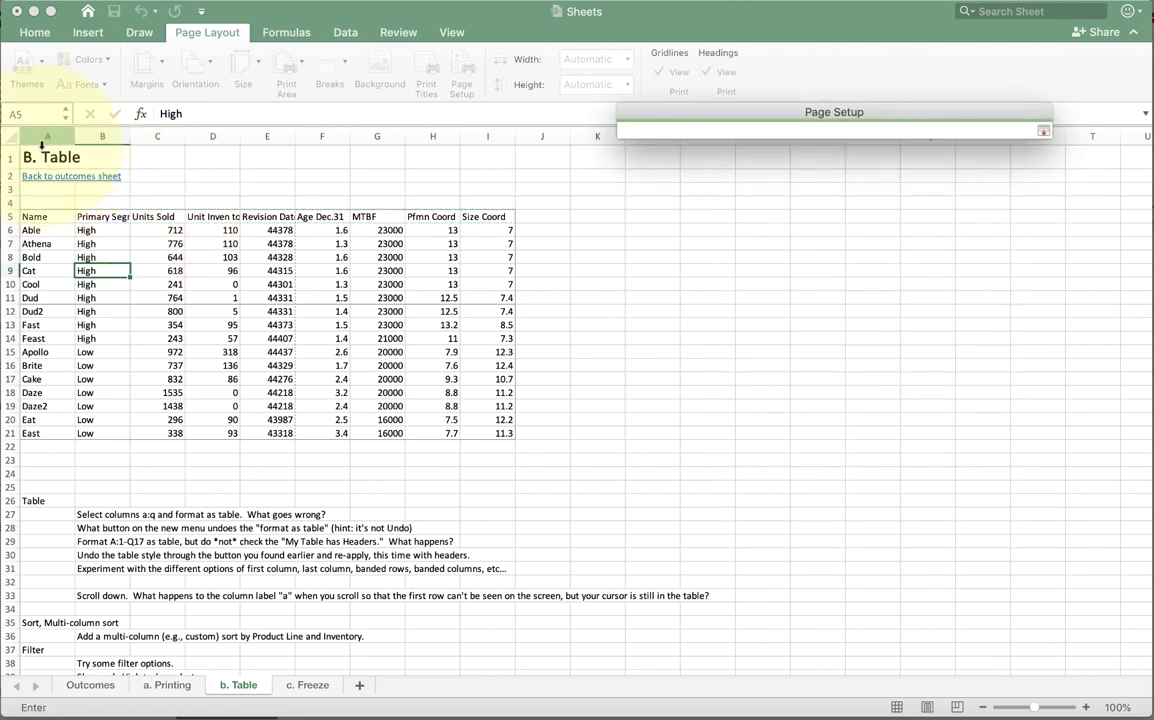
left_click(41, 138)
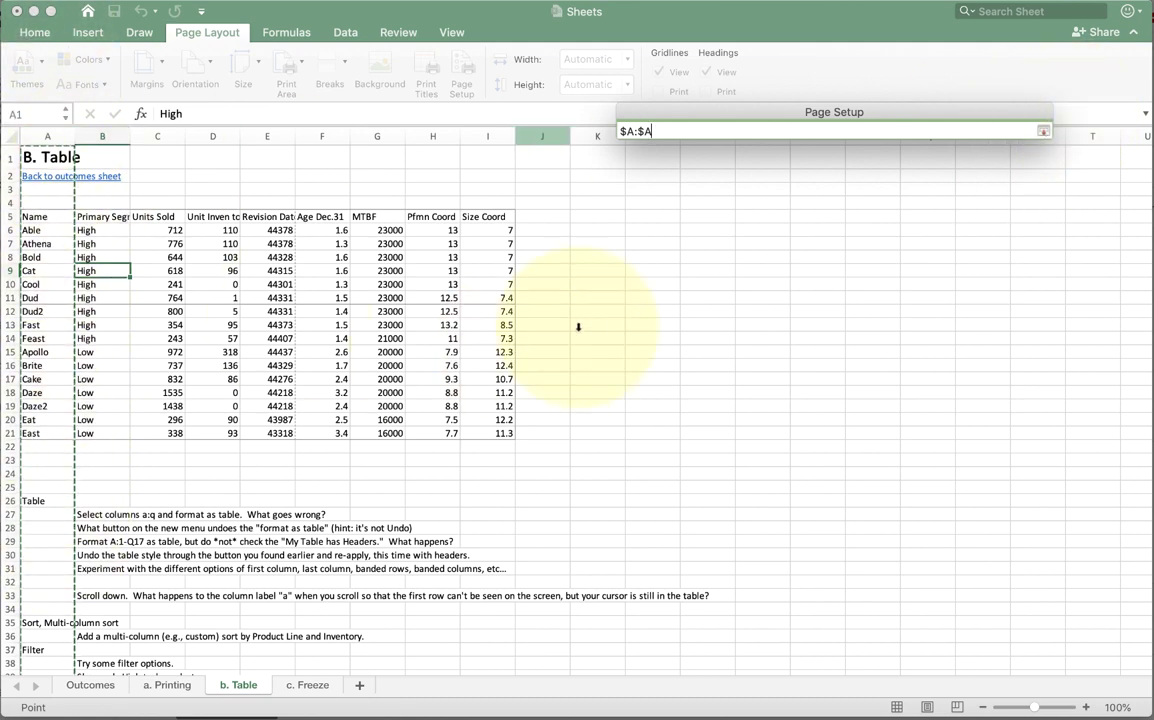
left_click(1043, 131)
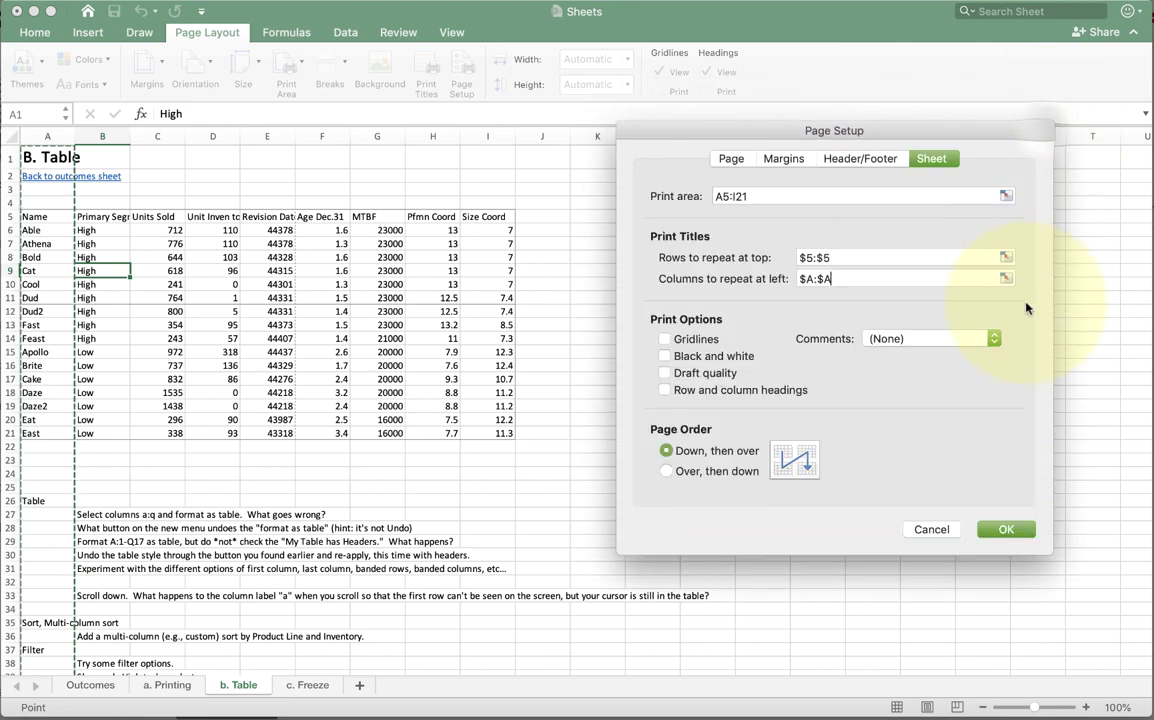
left_click(1004, 529)
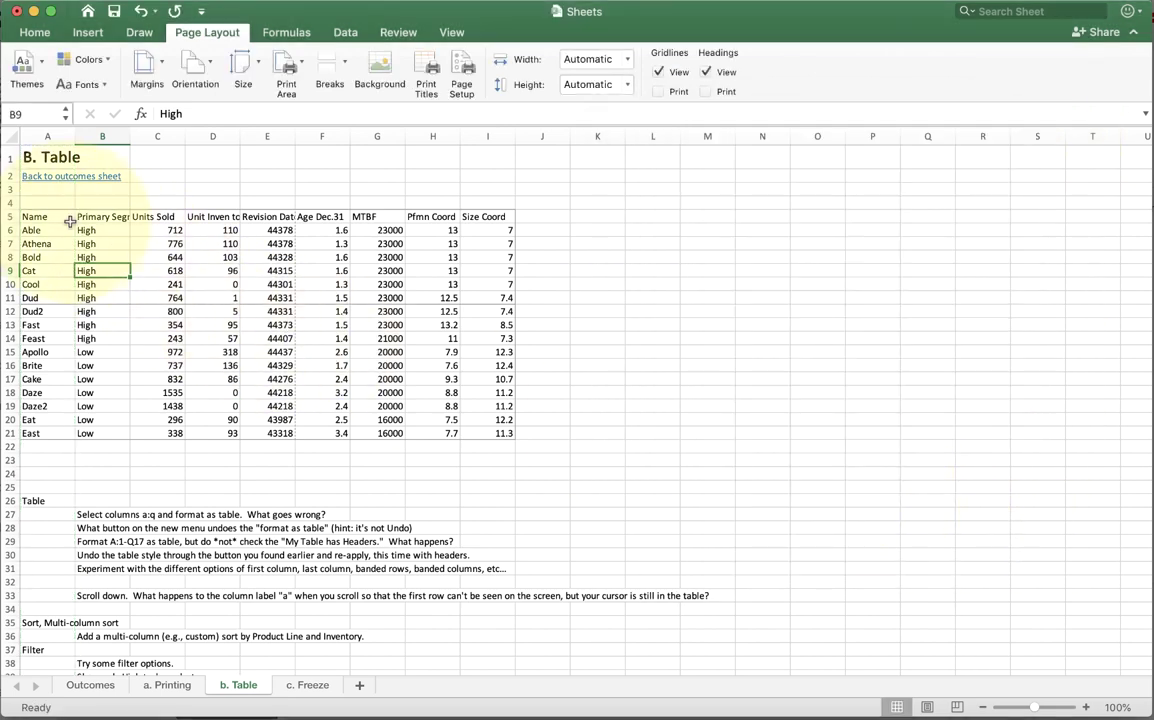
Fill the Name column cells A5:A21 with the orange theme color
left_click_drag(38, 216, 40, 432)
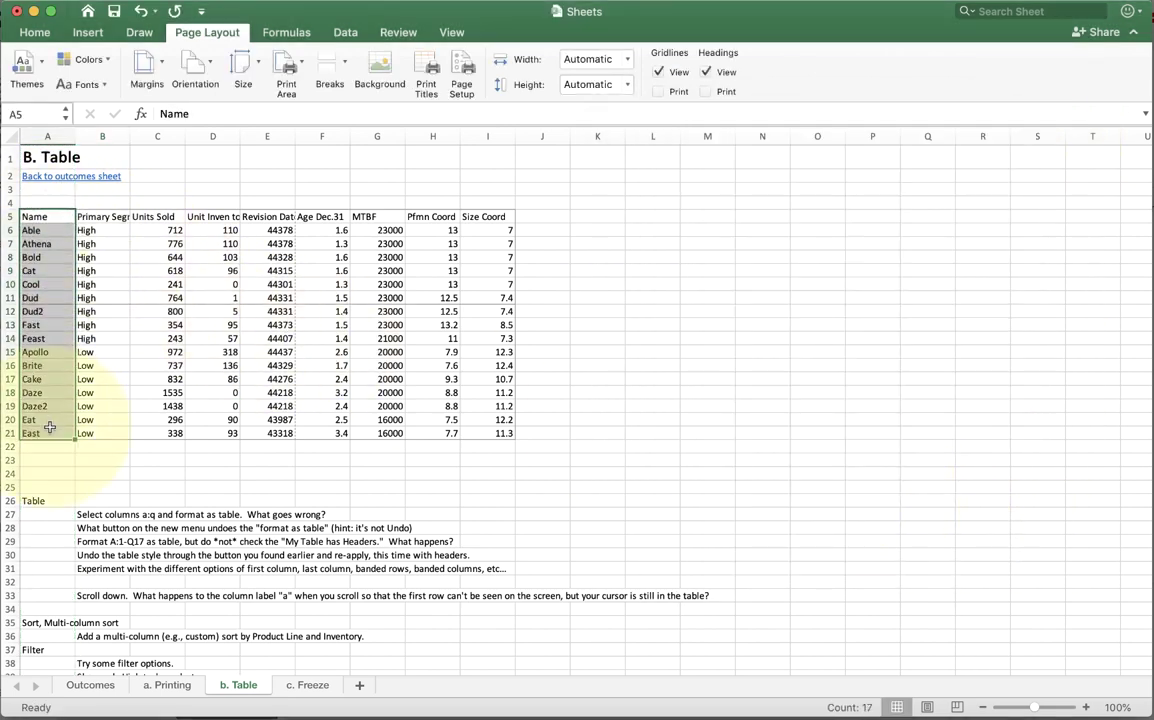
left_click(34, 32)
left_click(249, 84)
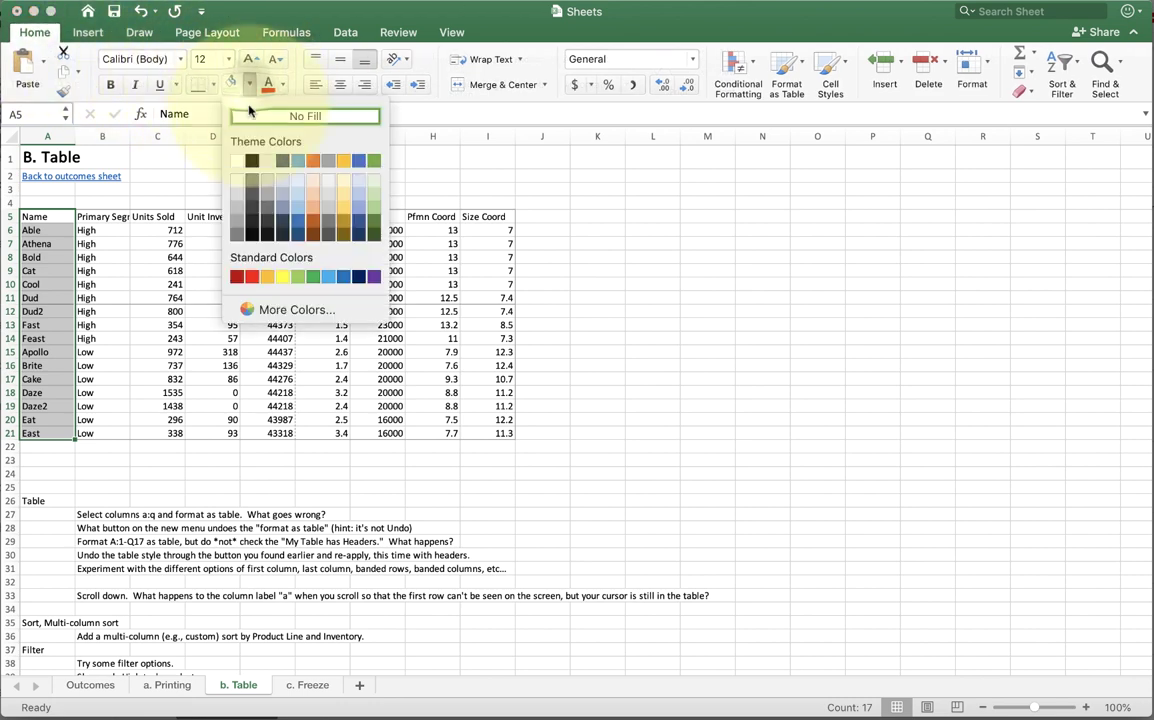
left_click(313, 160)
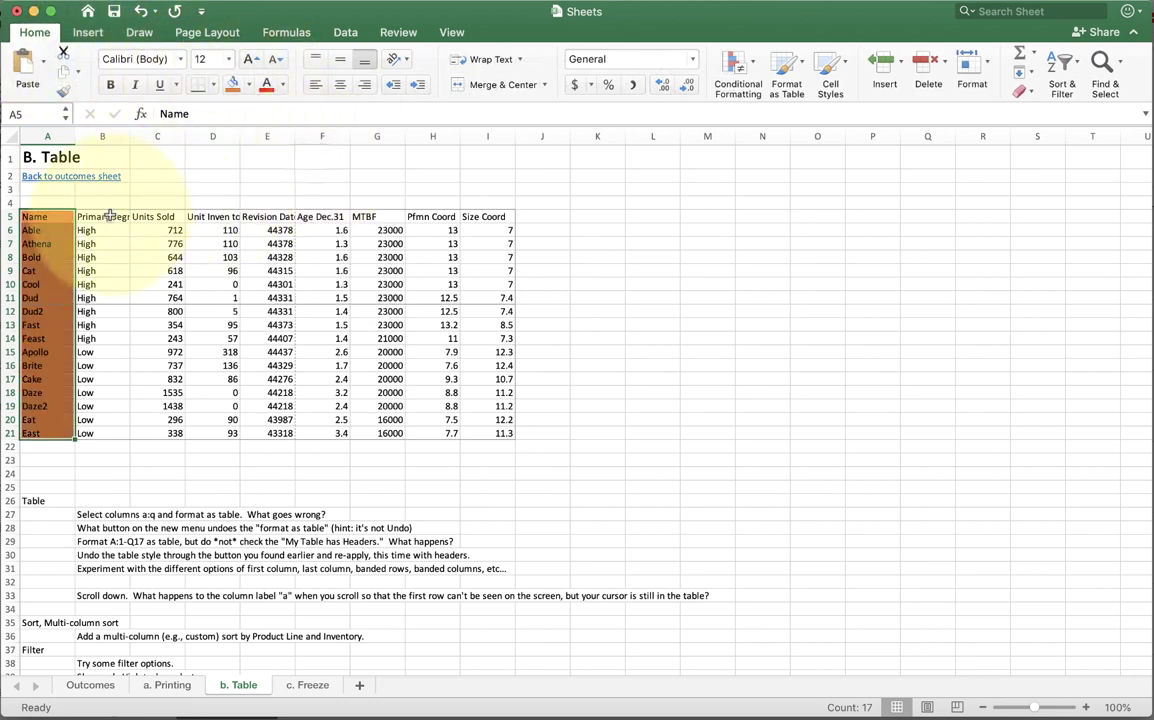
Fill the remaining header cells B5:I5, from Primary Segment to Size Coord, with light green
left_click_drag(110, 216, 488, 216)
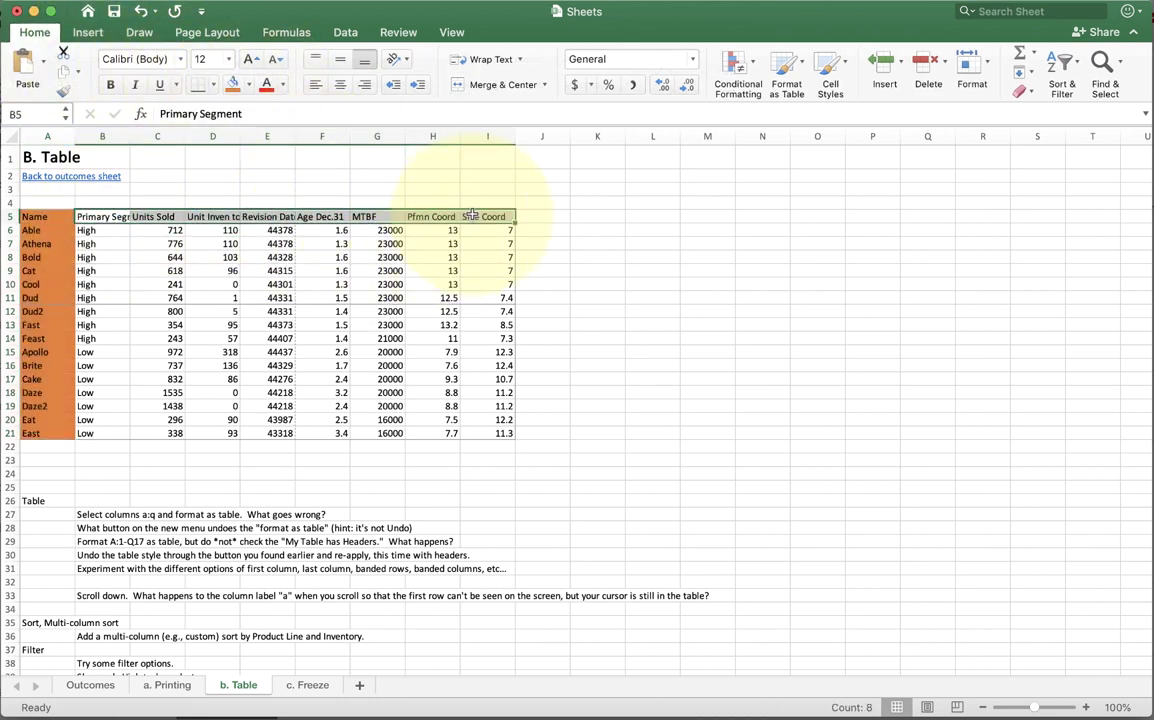
left_click(249, 84)
left_click(360, 188)
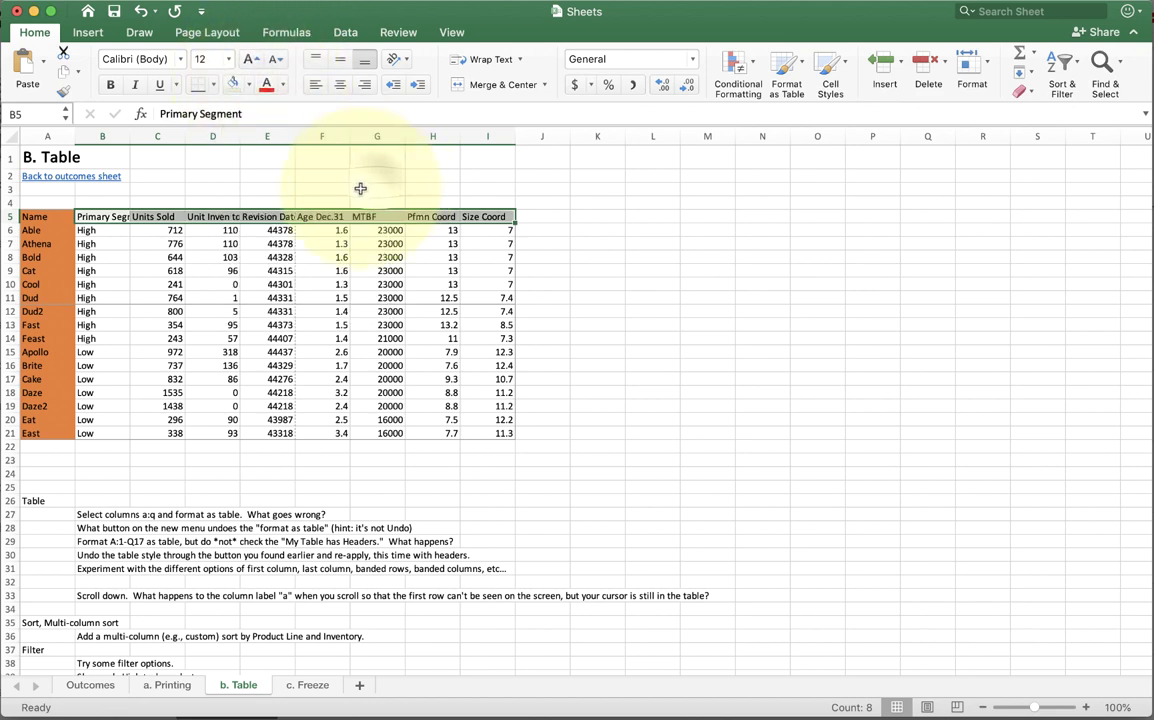
left_click(360, 188)
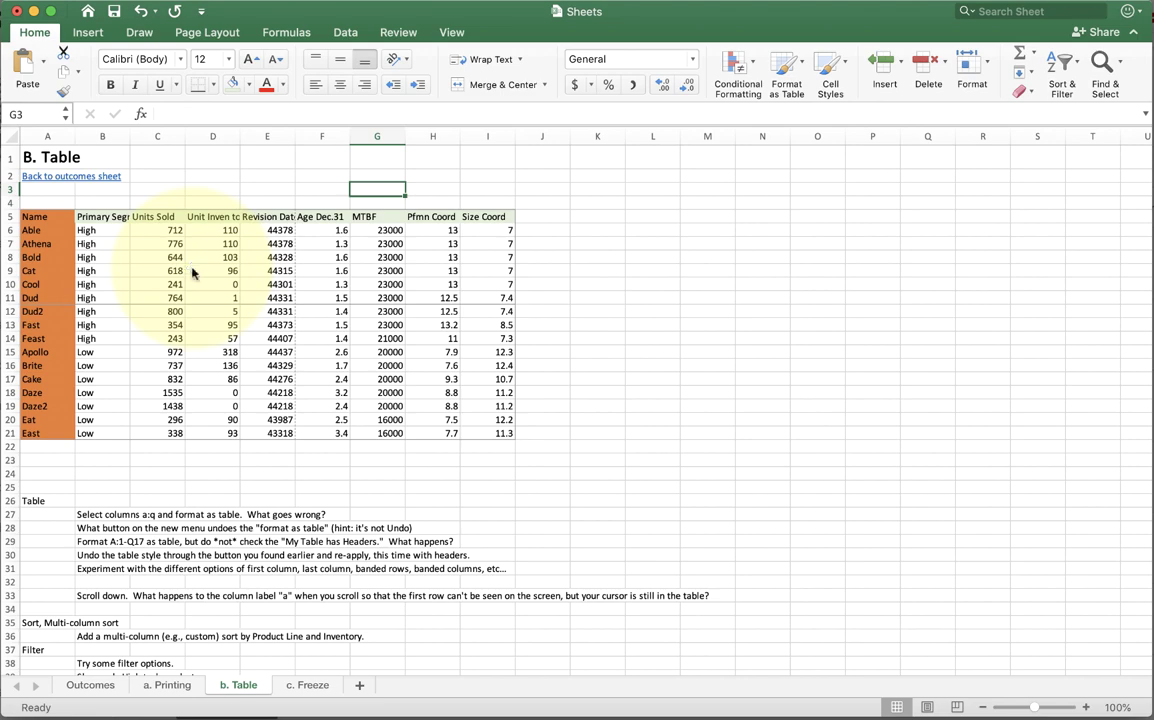
Preview all four pages to check the repeated header row and Name column, without printing
key("super+p")
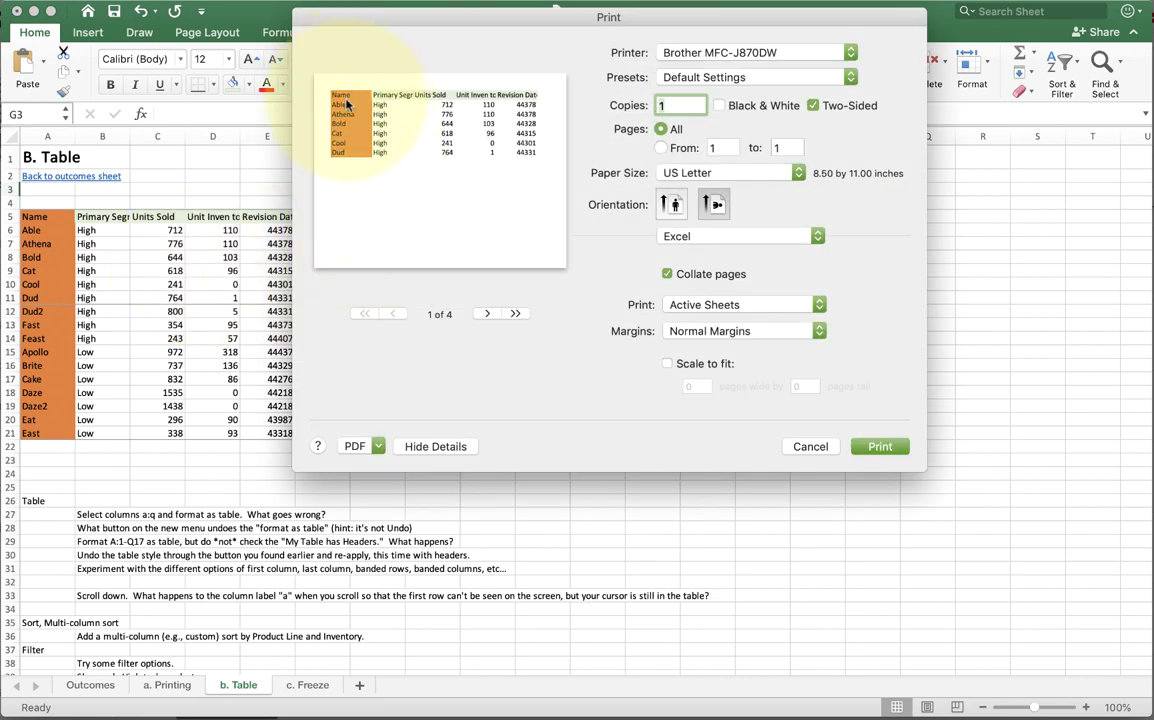
left_click(487, 314)
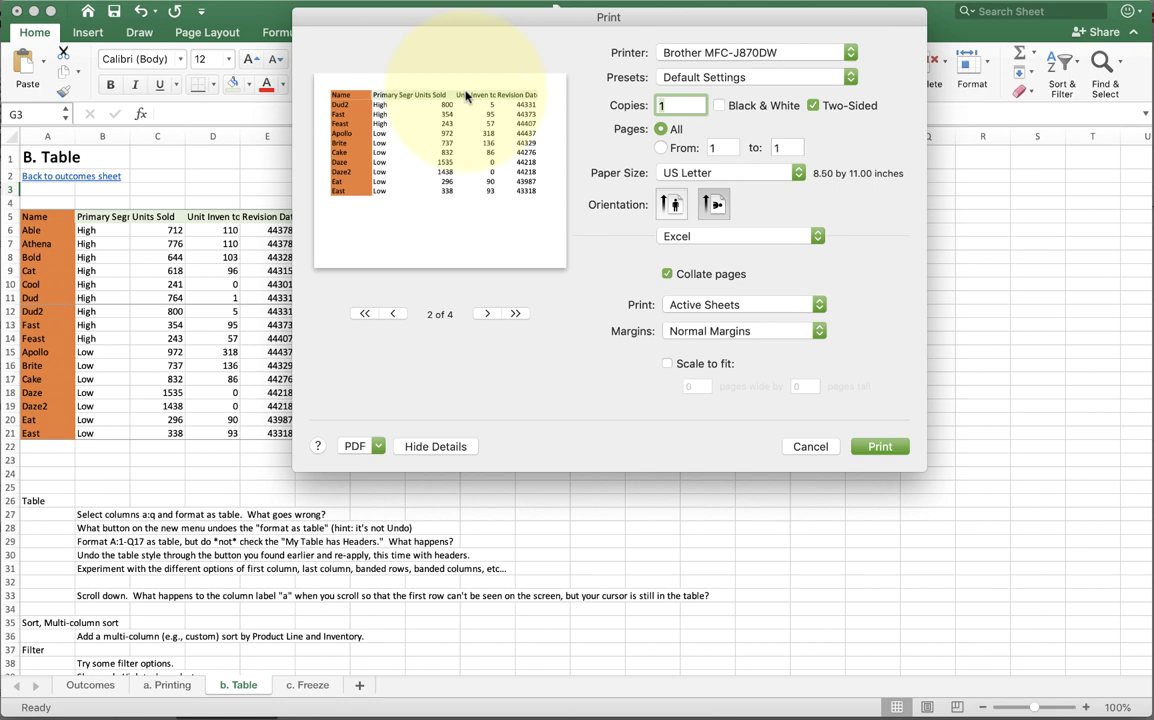
left_click(484, 314)
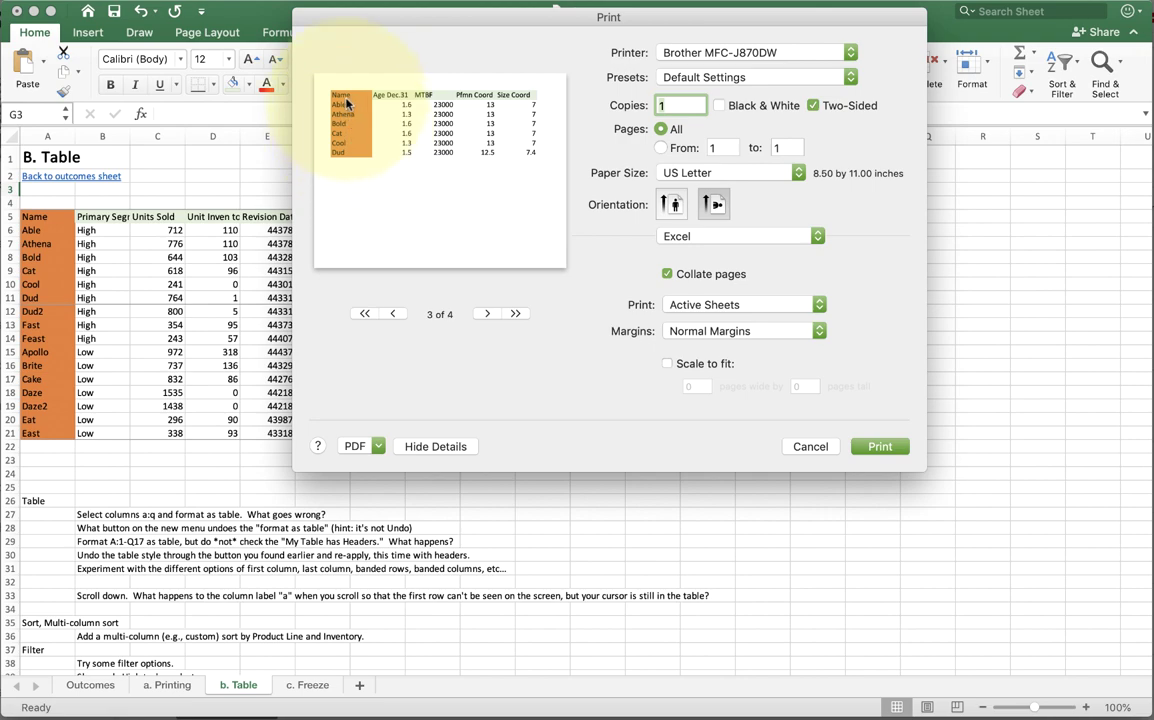
left_click_drag(362, 17, 522, 64)
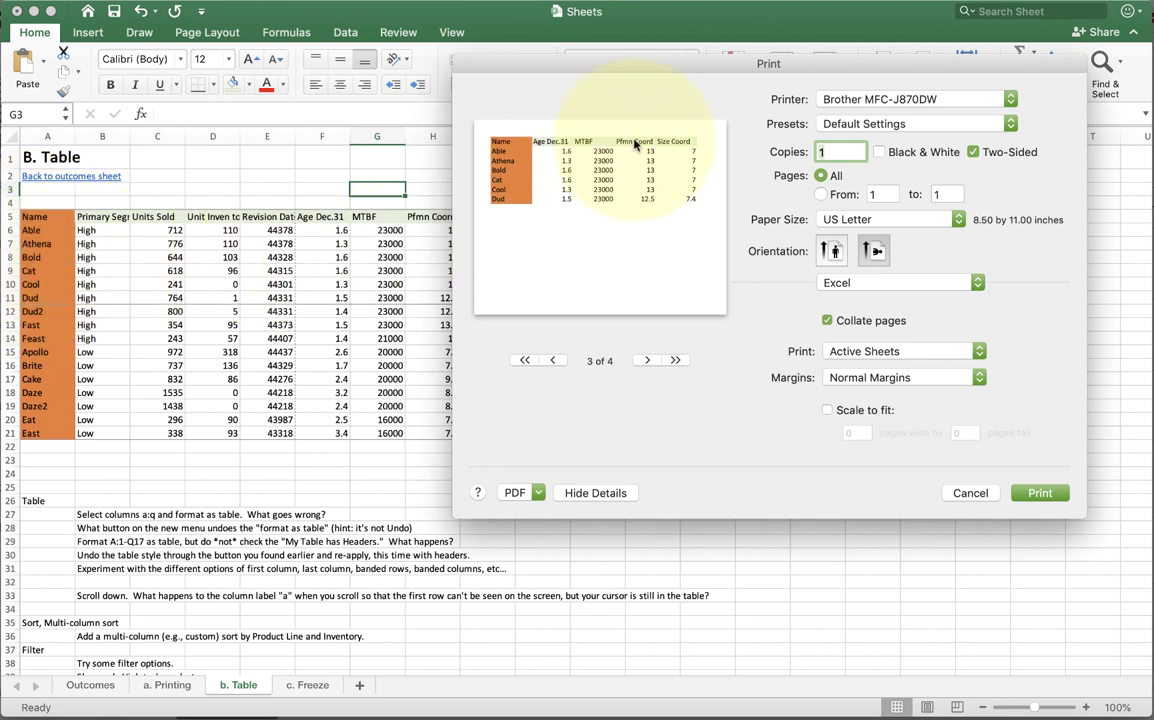
left_click(646, 362)
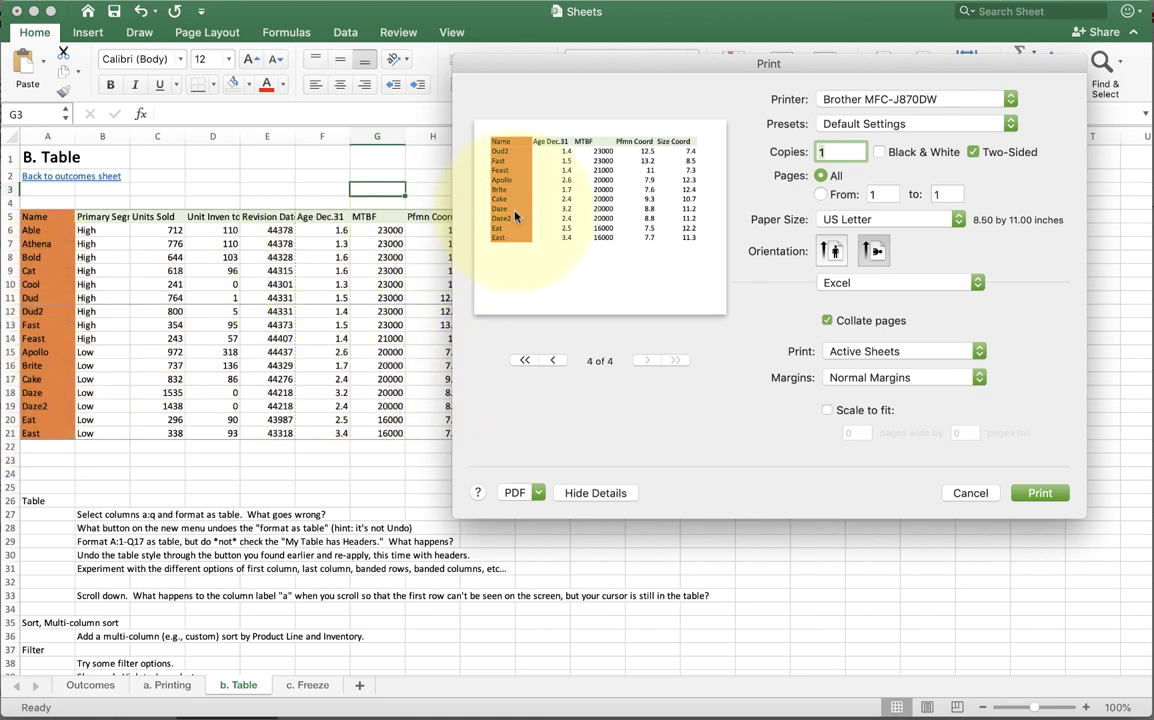
left_click(967, 493)
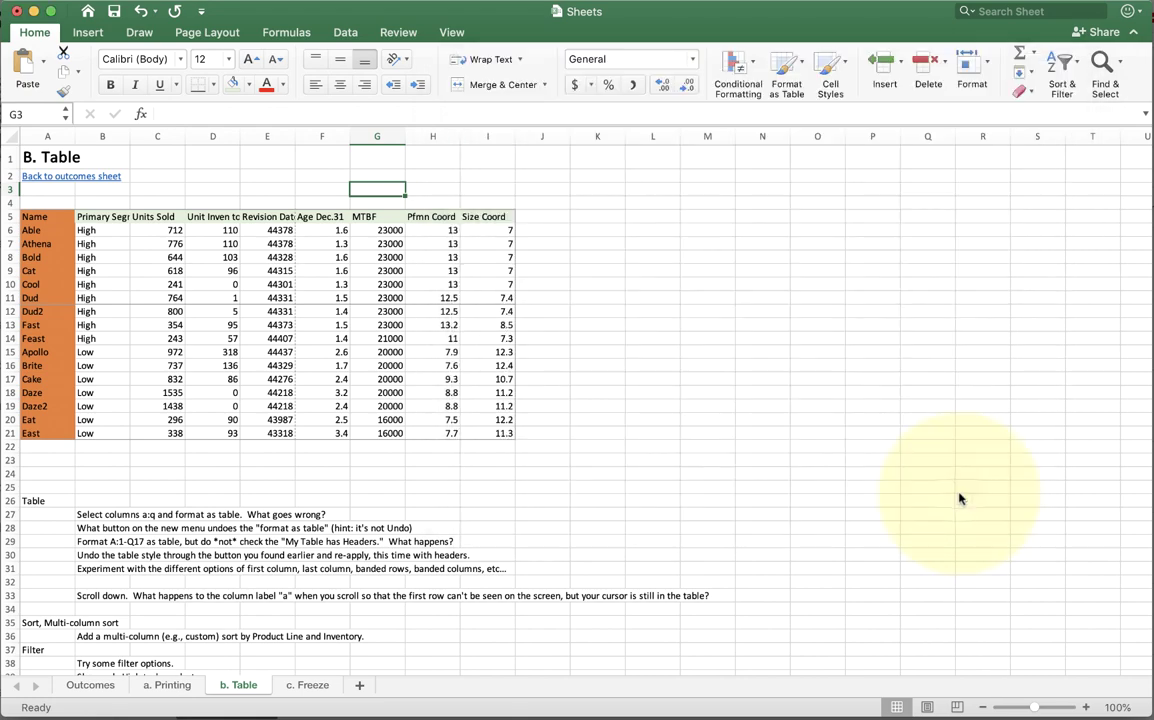
Create a custom page header with the author's first name in the left section and "Page &[Page]" in the center section
left_click(231, 32)
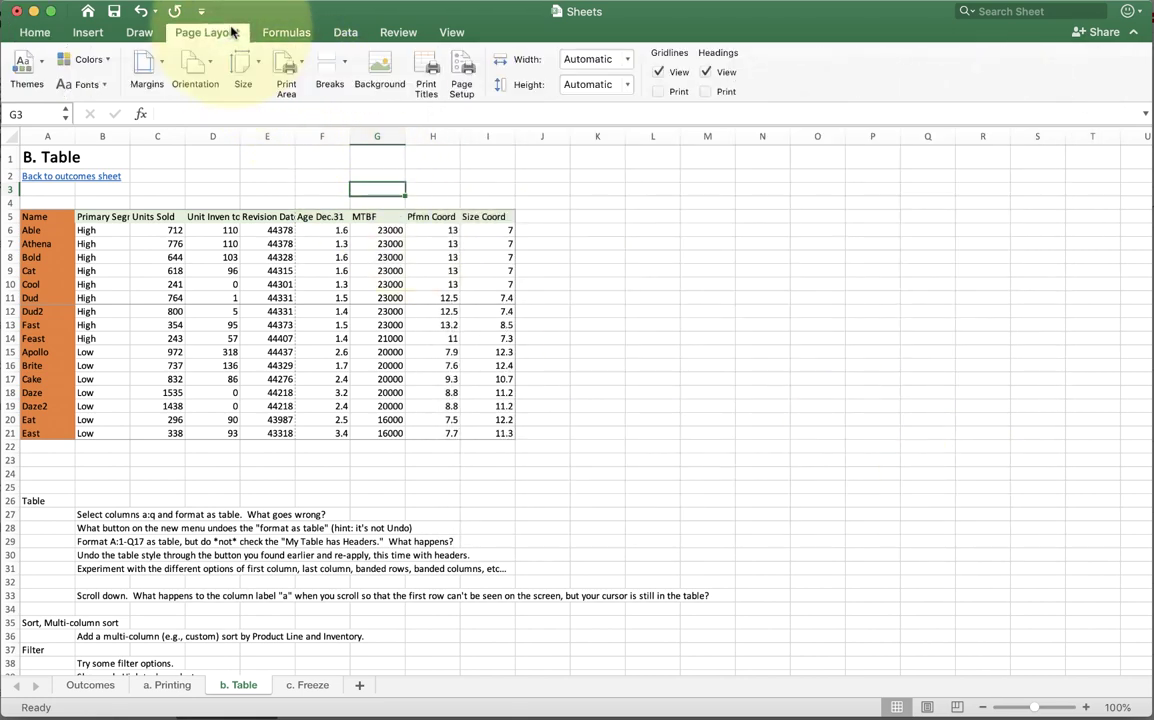
left_click(467, 70)
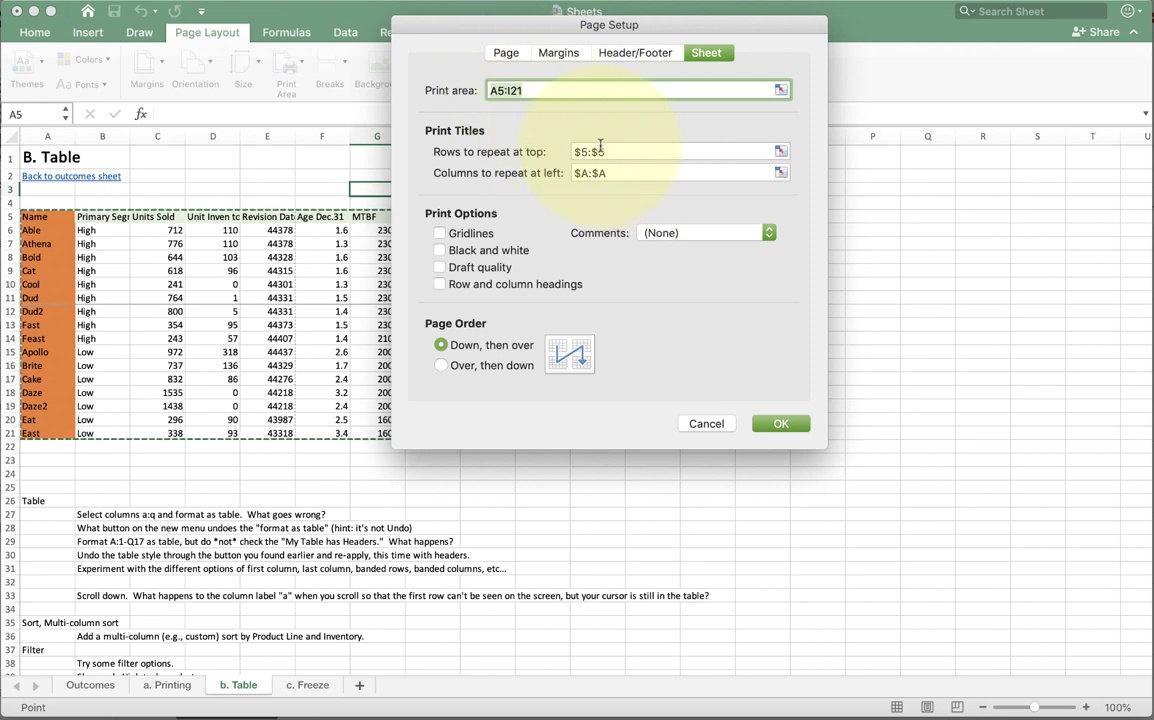
left_click(605, 54)
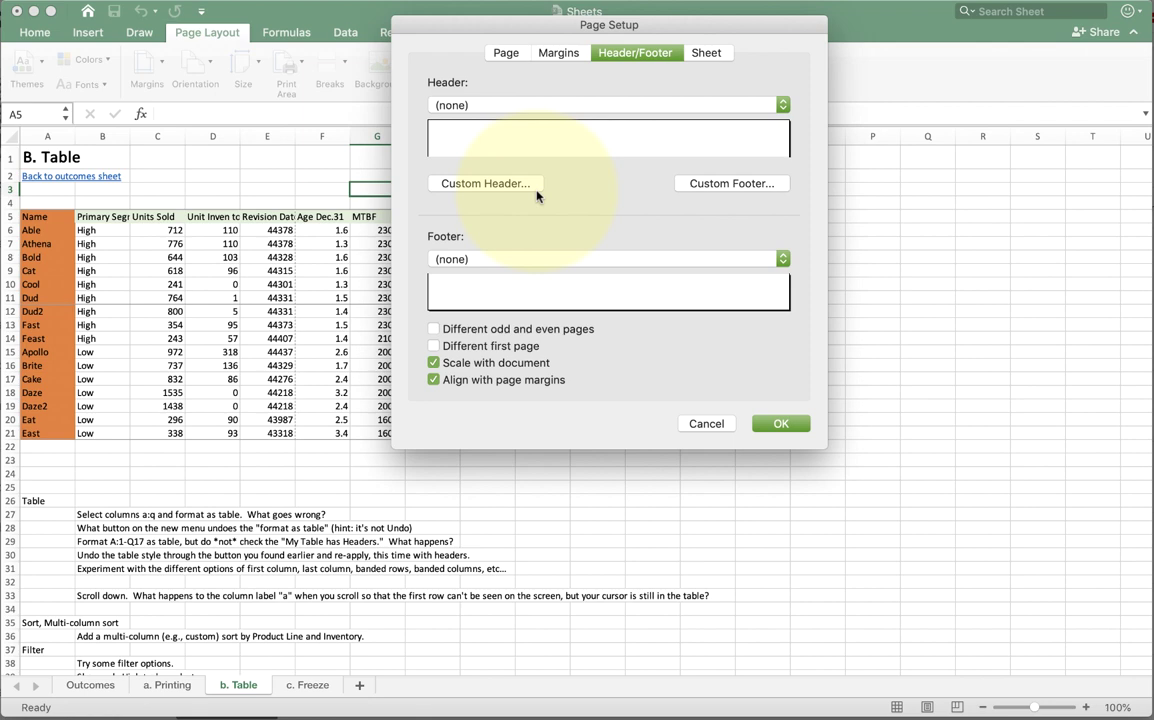
left_click(521, 107)
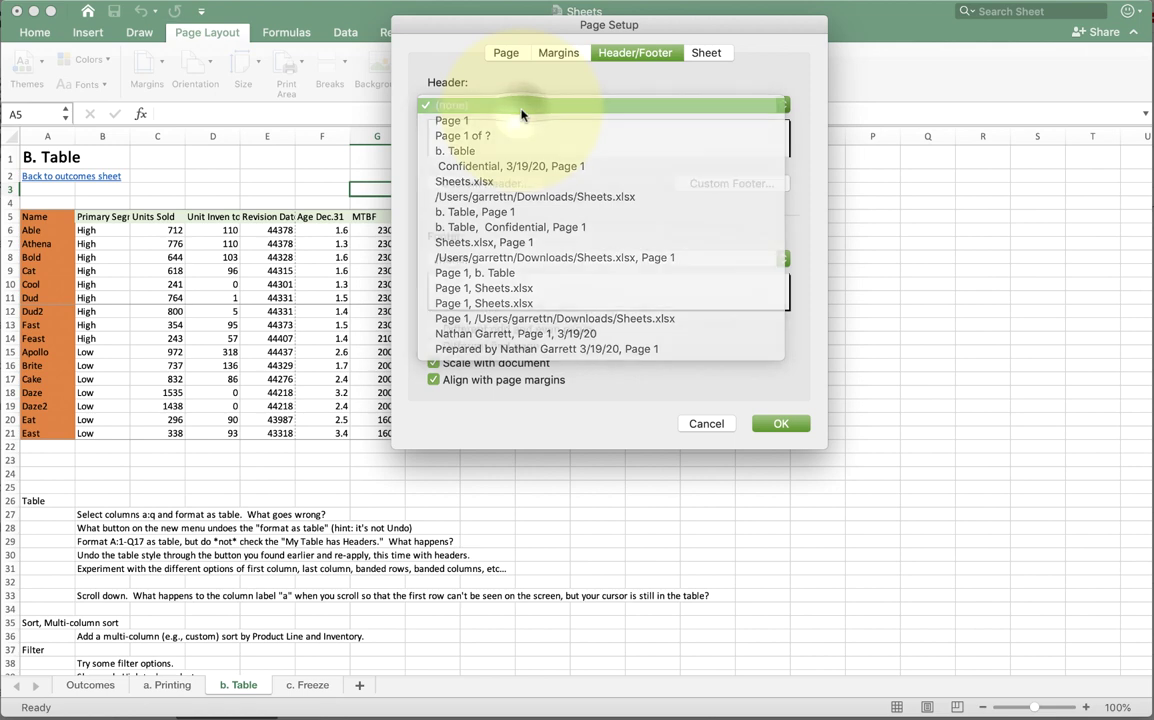
left_click(521, 107)
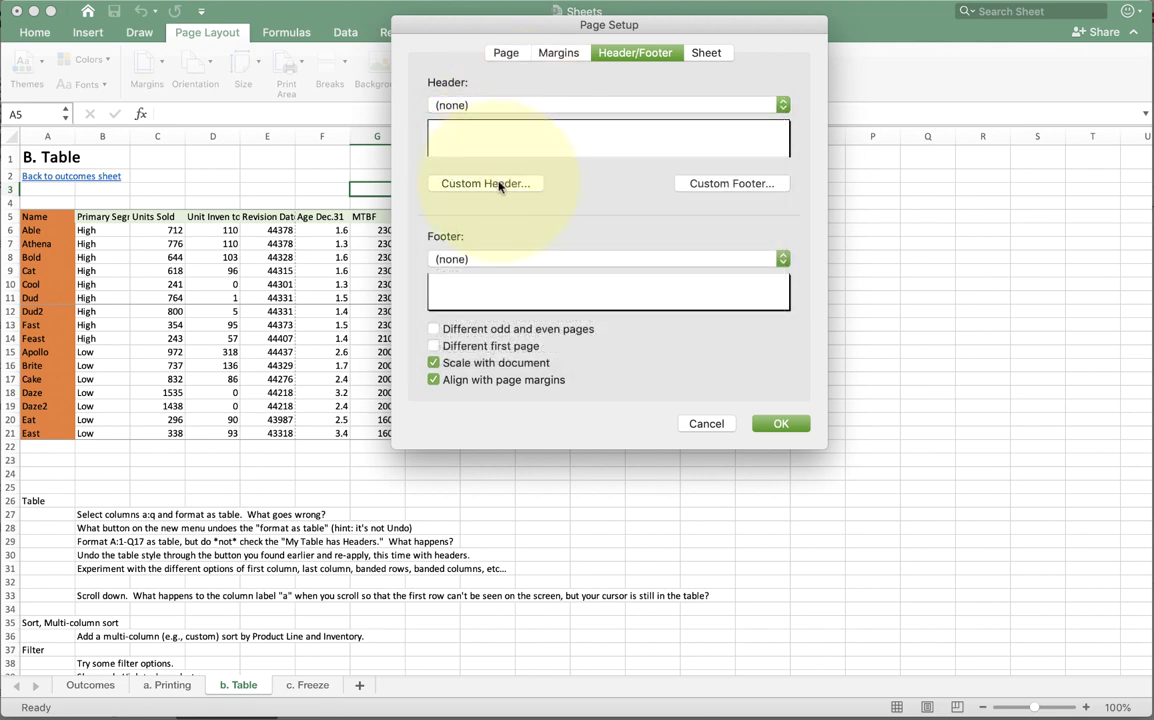
left_click(486, 184)
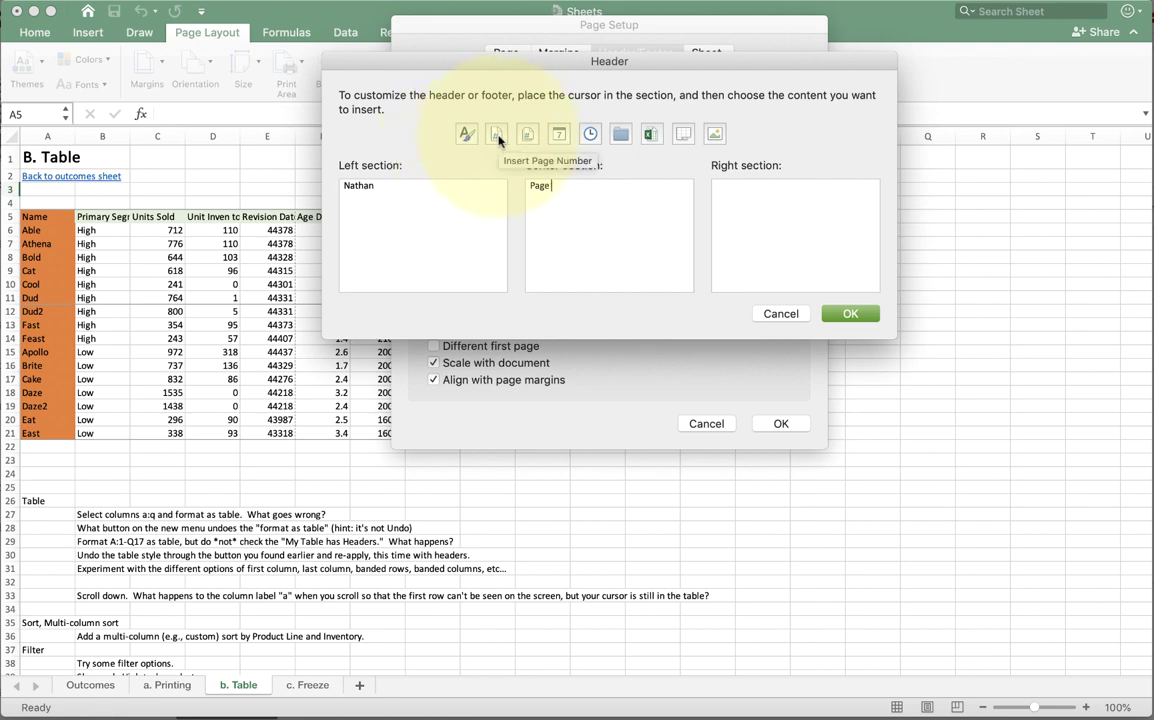
left_click(498, 137)
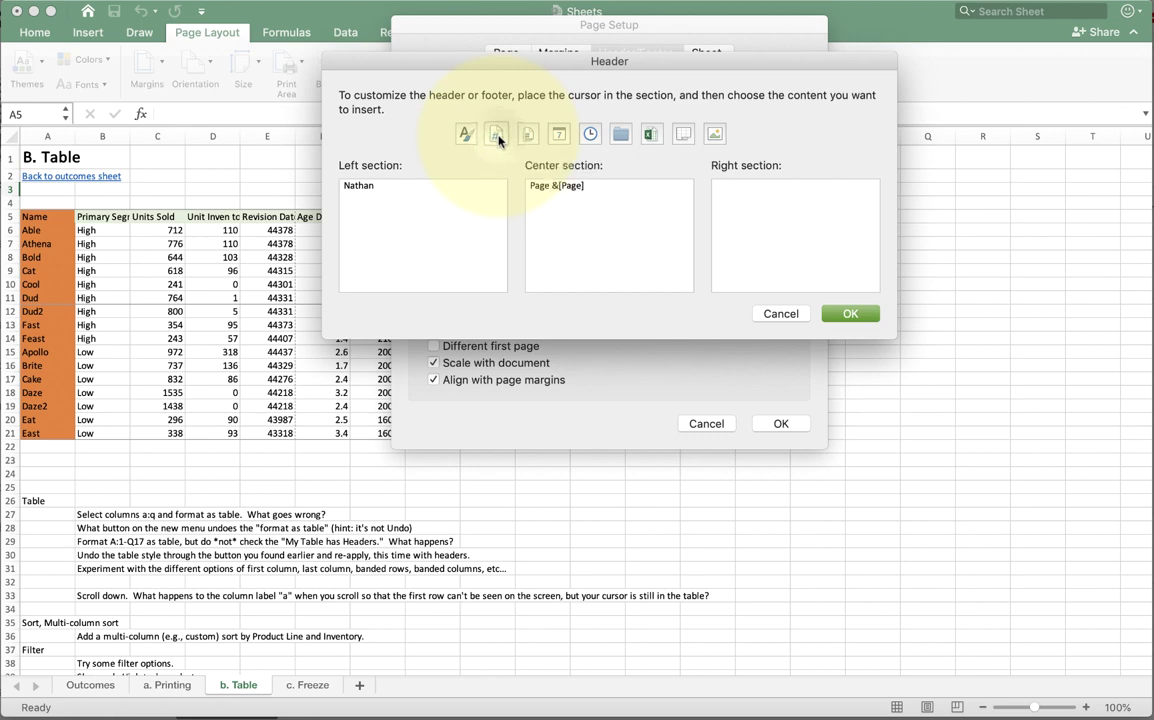
left_click_drag(552, 186, 606, 197)
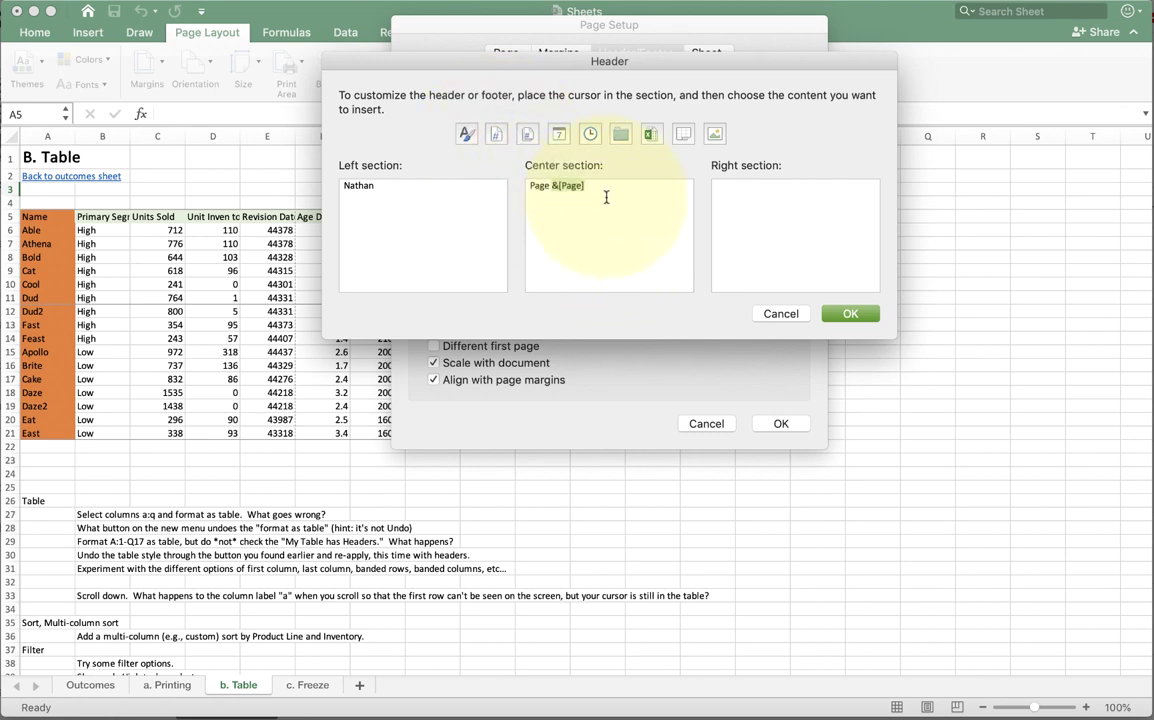
Add the date, the time and "Total pages:" with the page count on separate lines in the header's right section, and confirm the header
left_click(740, 200)
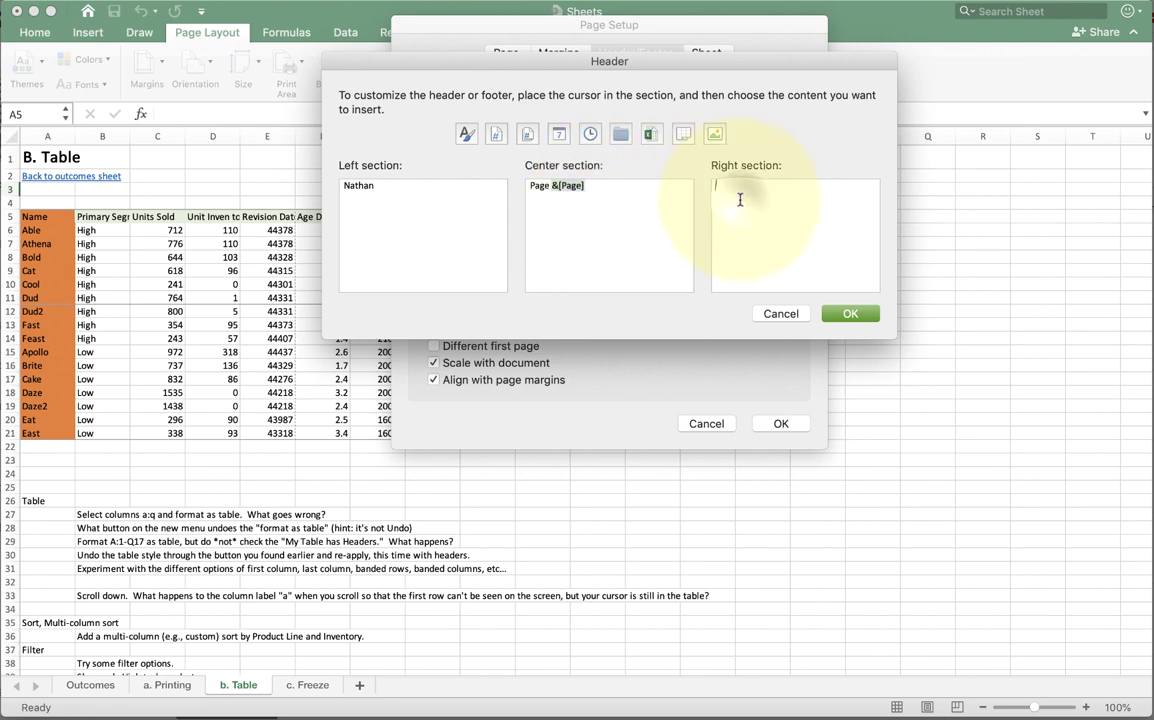
left_click(557, 133)
left_click(590, 133)
left_click(529, 133)
left_click_drag(762, 209, 716, 210)
left_click(850, 315)
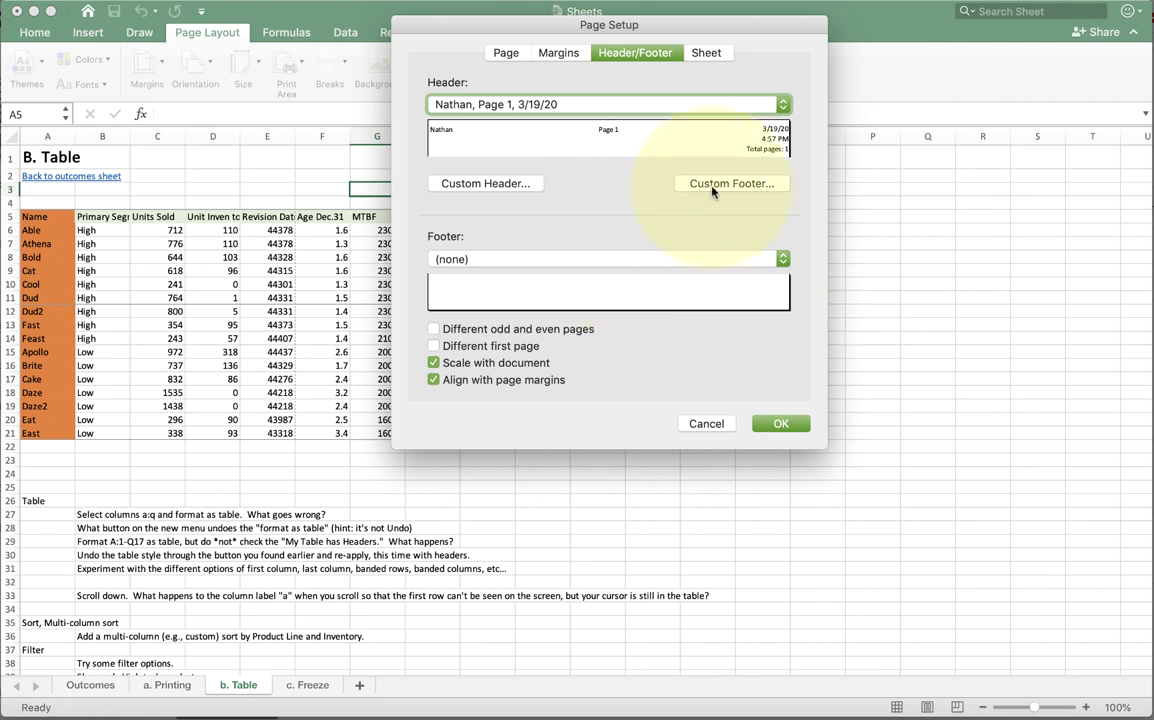
Create a custom footer with the file name in the center section and the sheet name in the right section, and apply the page setup
left_click(730, 183)
left_click(651, 134)
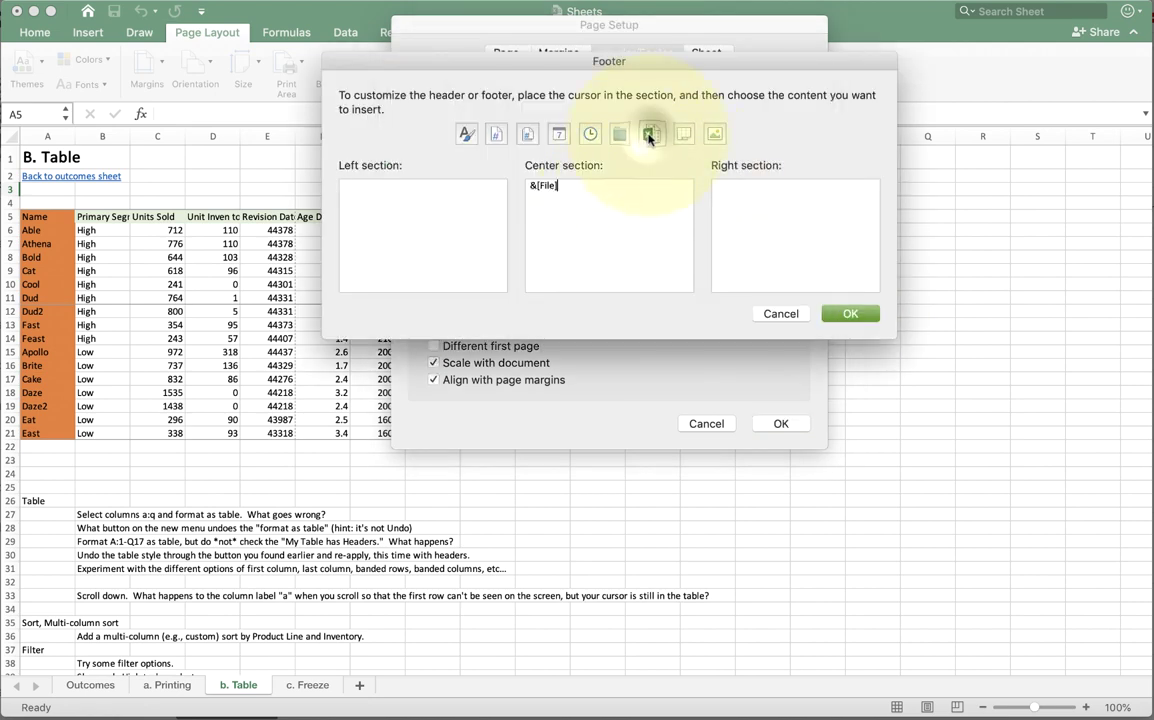
left_click(750, 218)
left_click(680, 138)
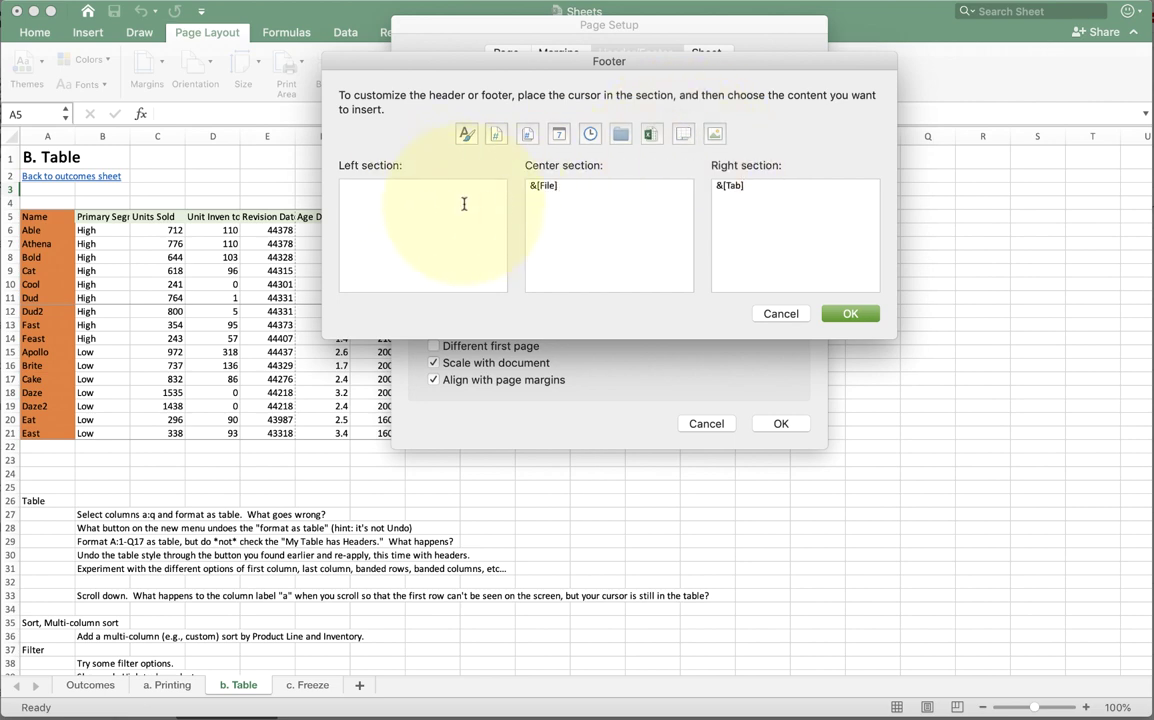
left_click(849, 314)
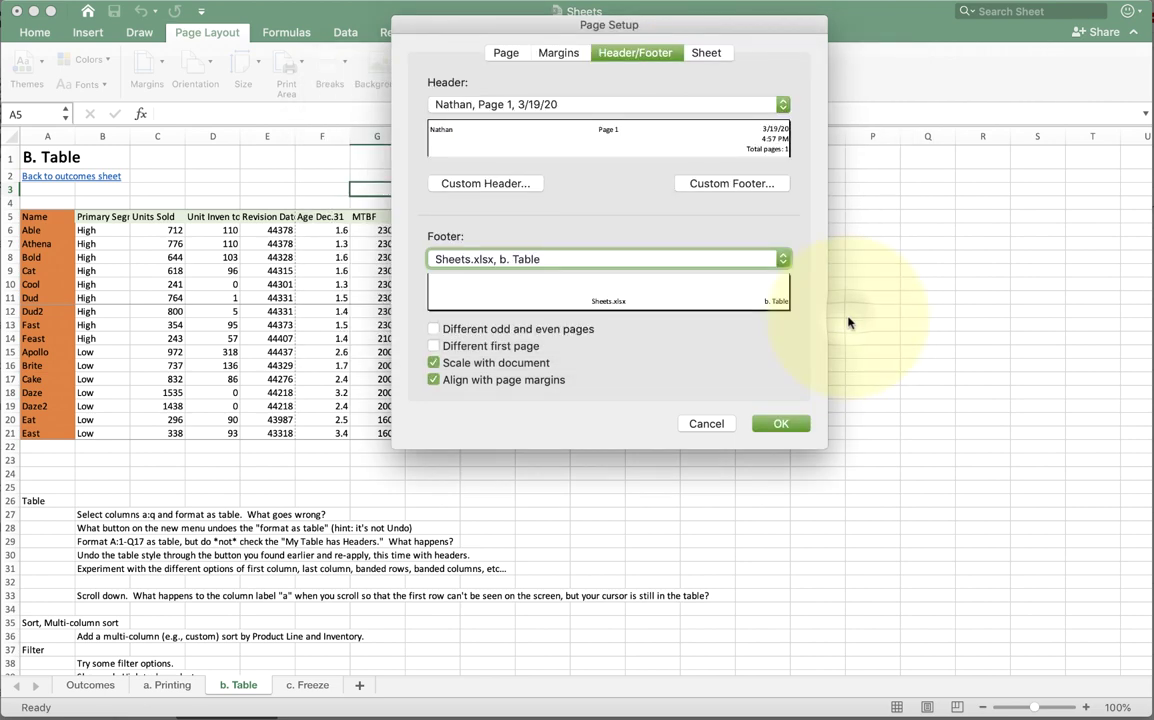
left_click(779, 422)
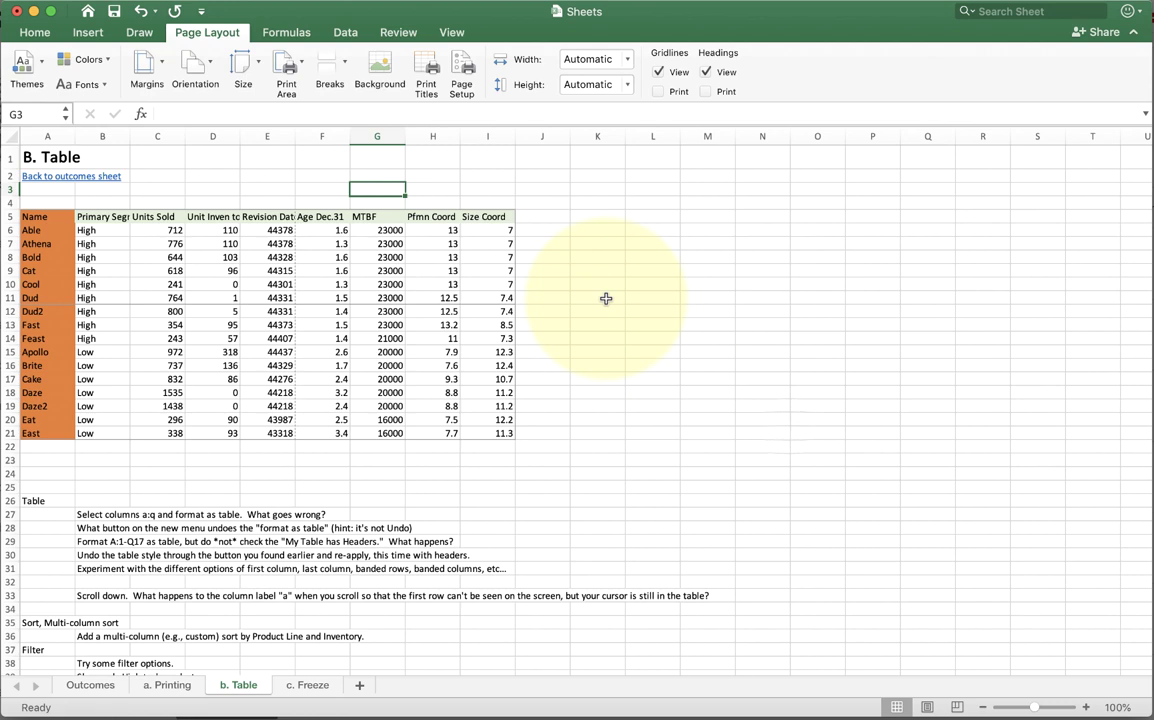
Preview all four pages of the b. Table sheet to check the header and footer, without printing
key("super+p")
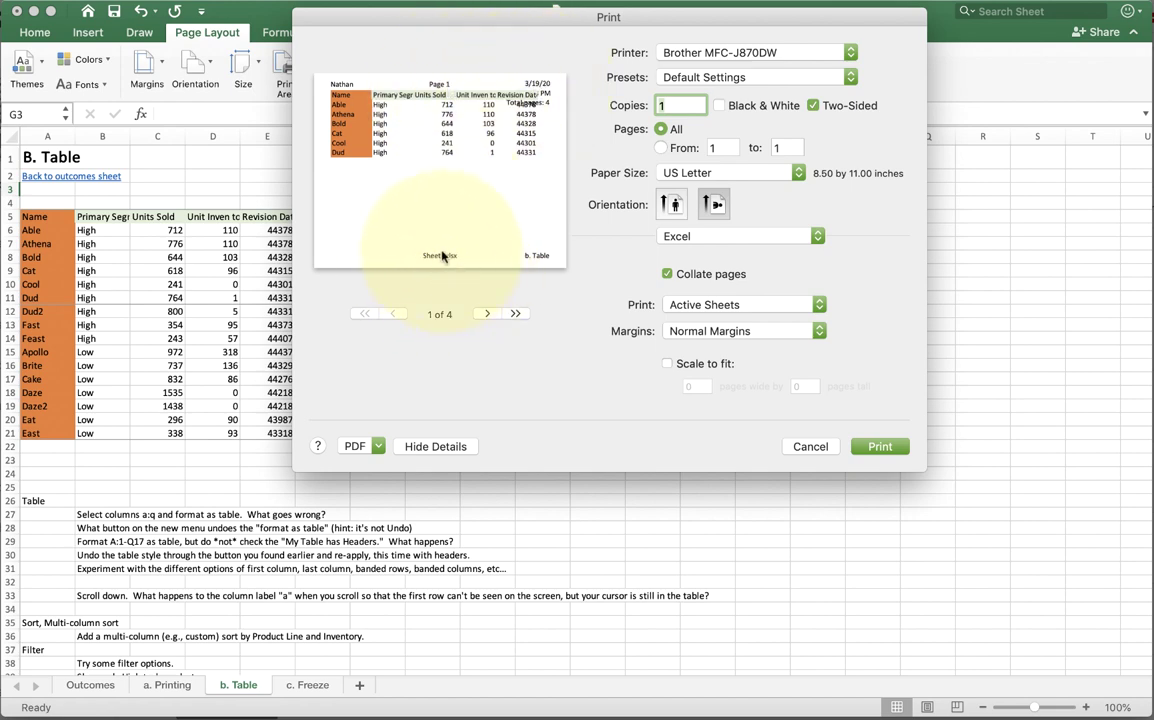
left_click(488, 314)
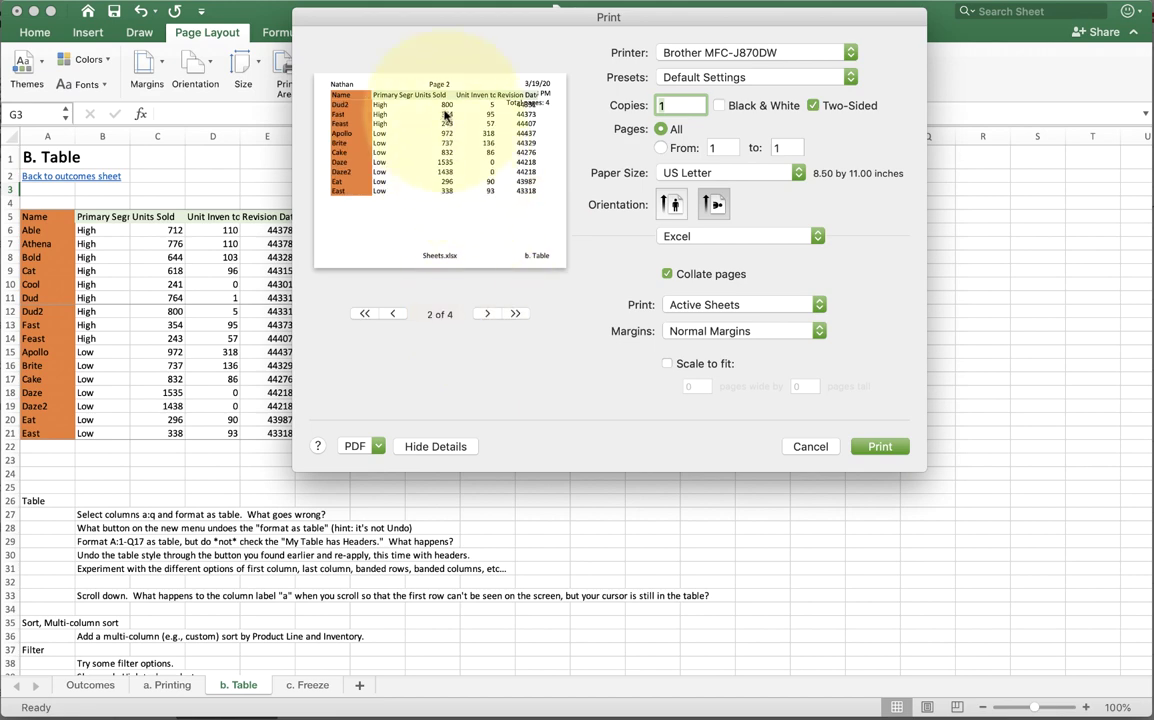
left_click(488, 314)
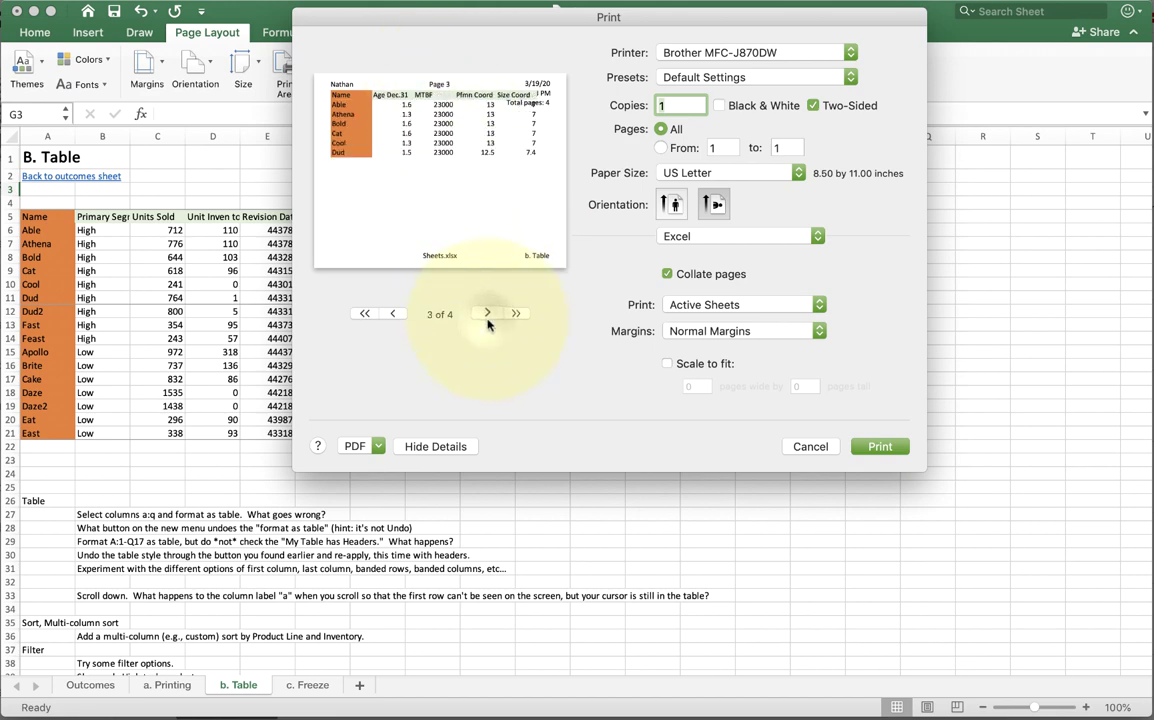
left_click(488, 314)
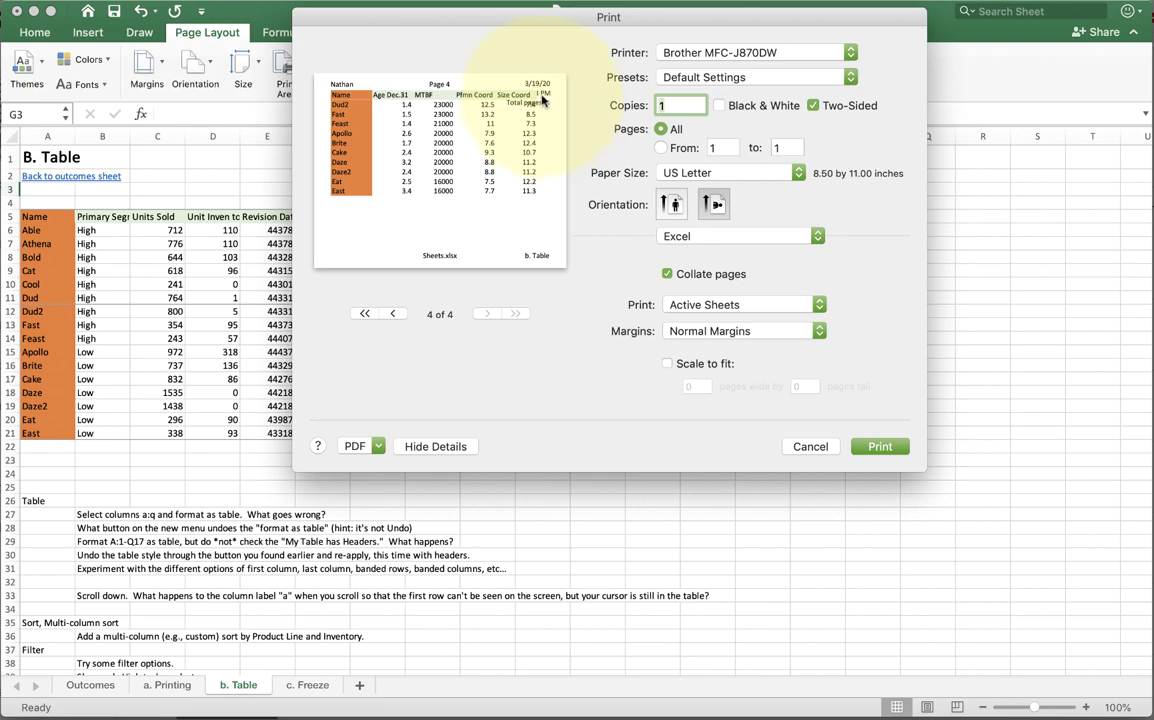
left_click(818, 447)
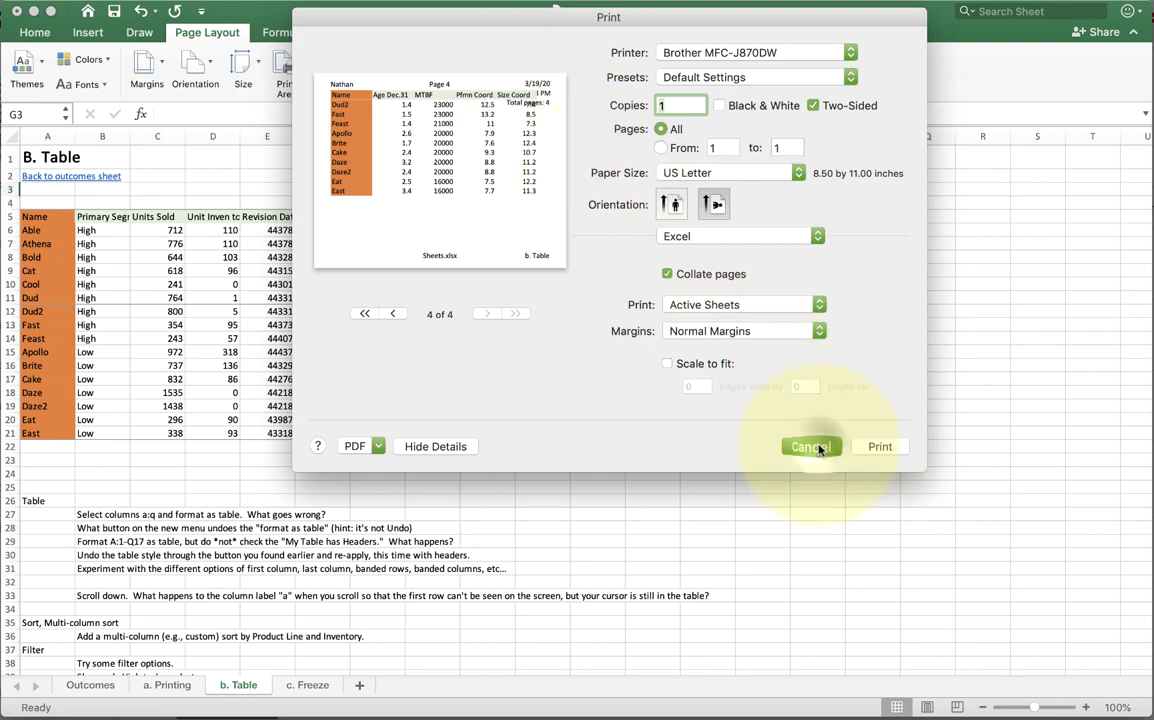
Center the printed table horizontally and vertically on the page, and check the first page in the print preview without printing
left_click(470, 68)
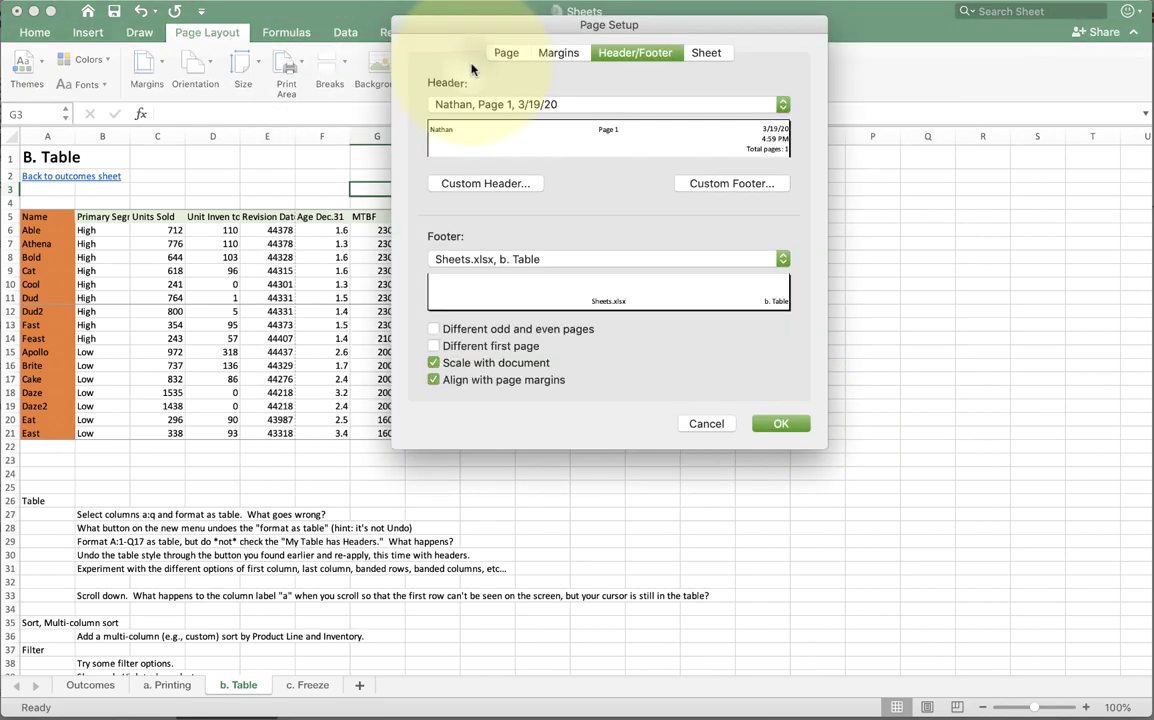
left_click(551, 54)
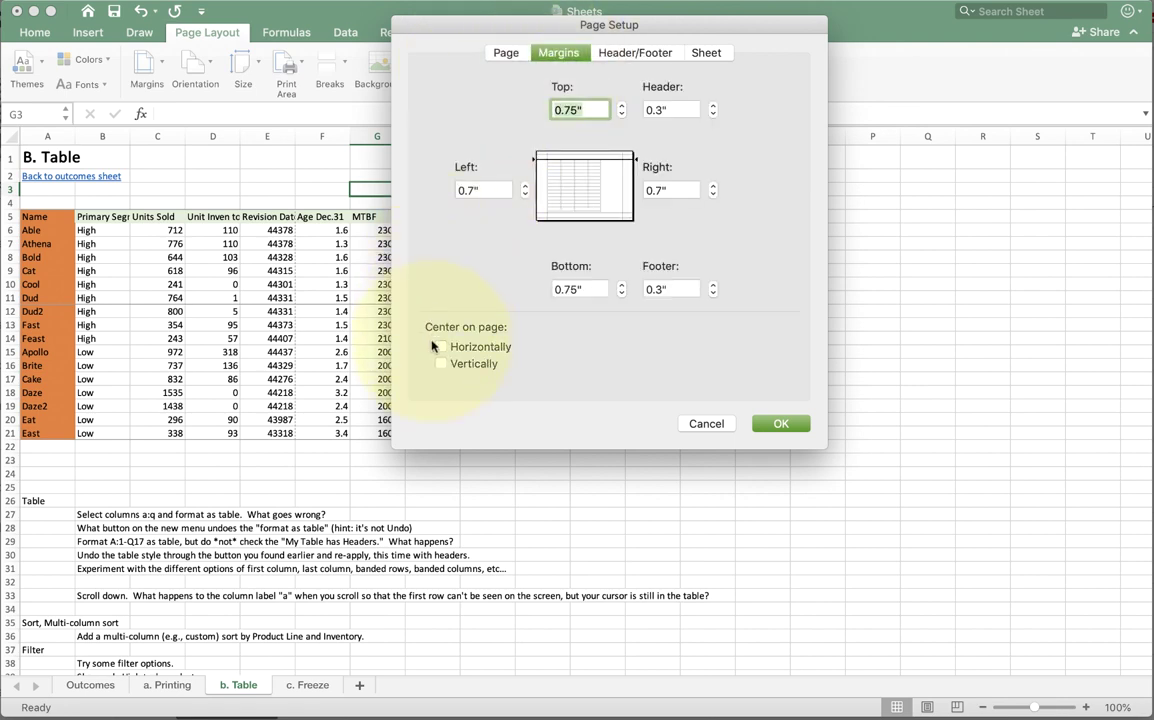
left_click(496, 365)
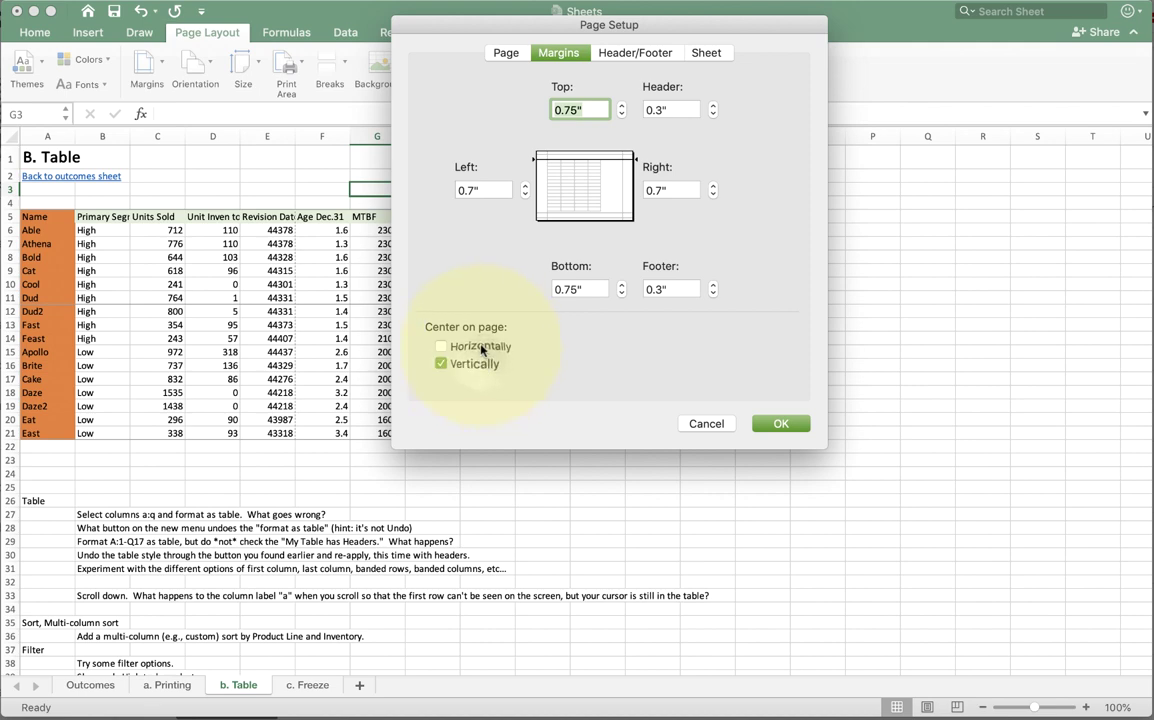
left_click(483, 347)
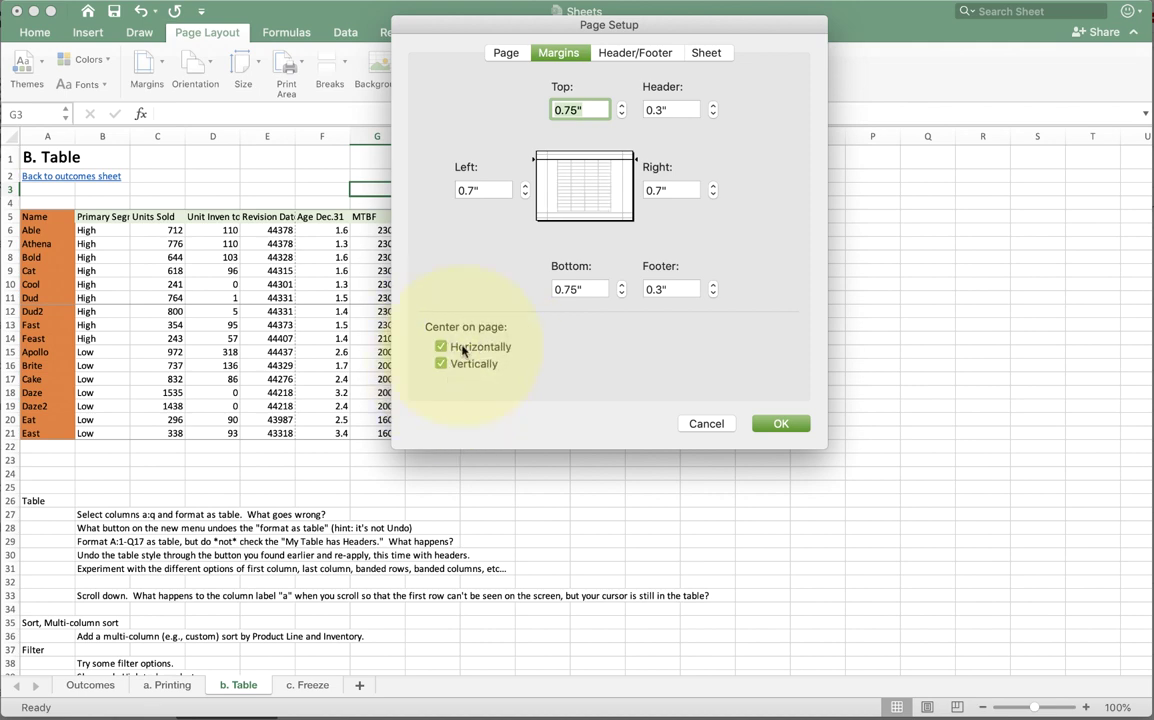
left_click(772, 424)
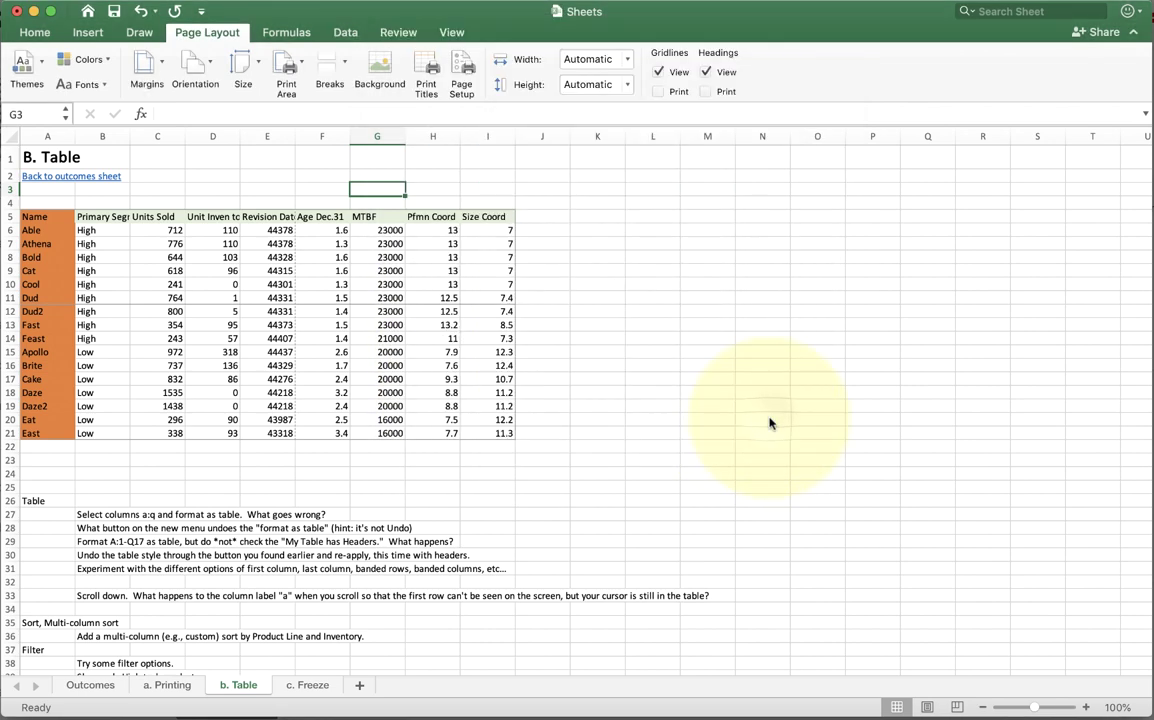
key("super+p")
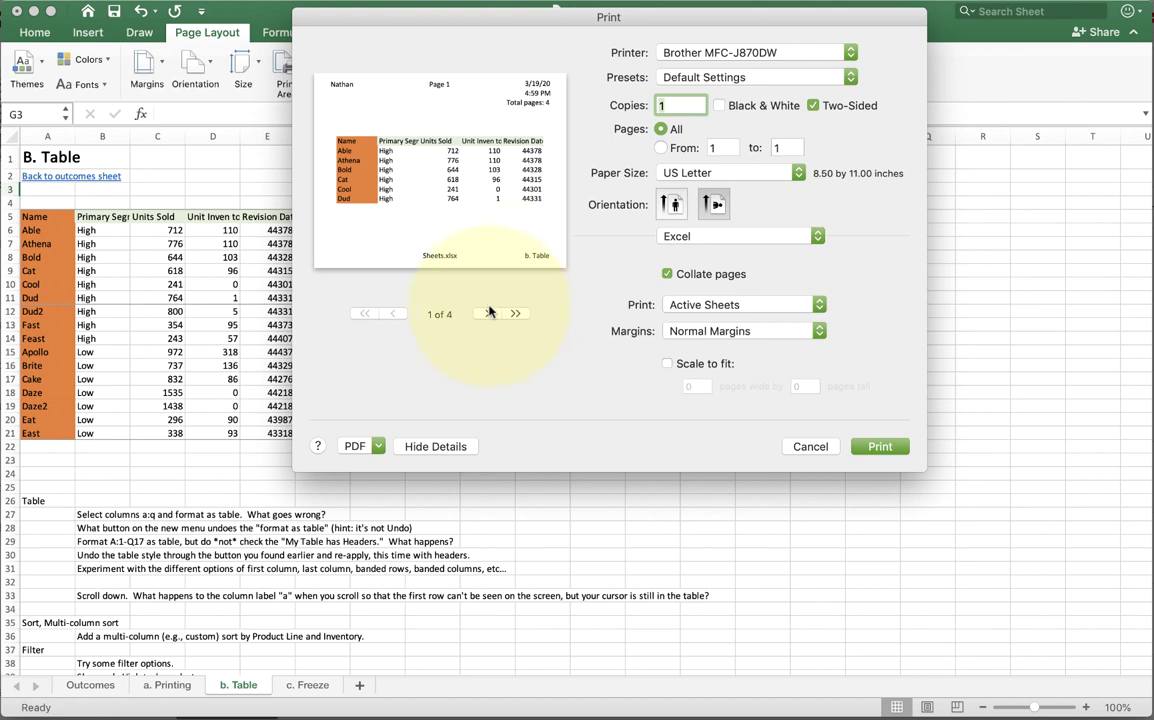
left_click(810, 446)
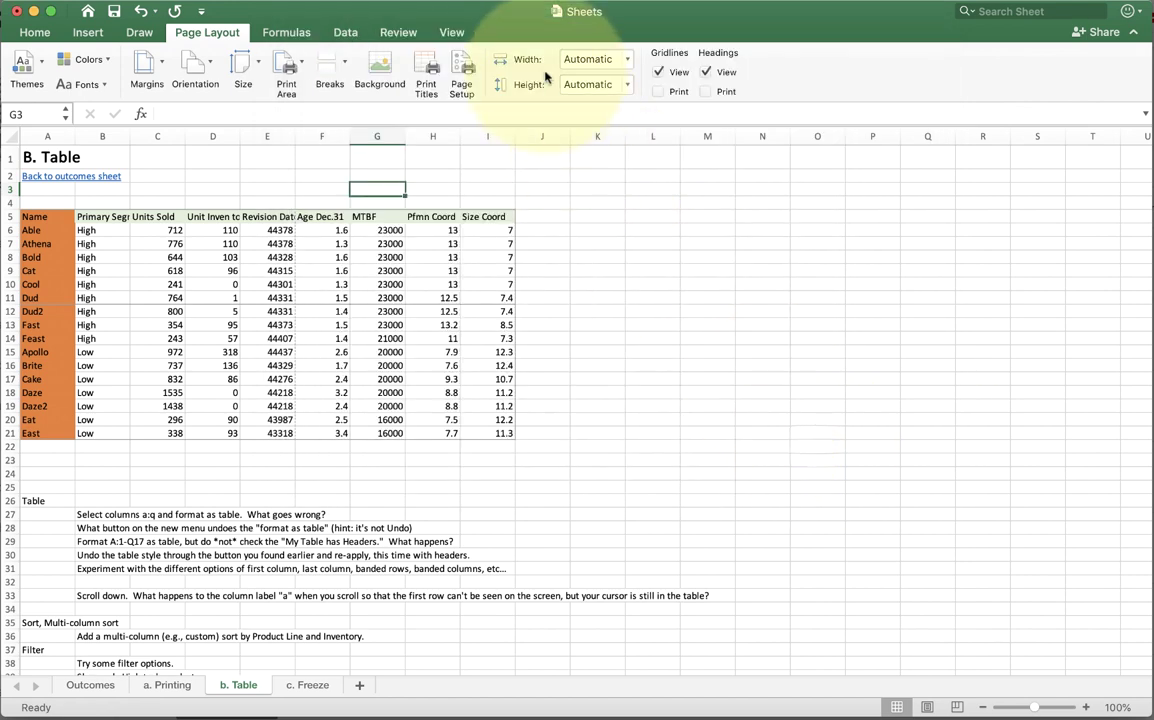
Review the page setup's scaling, margins, header/footer and print title settings, and close it without changes
left_click(461, 70)
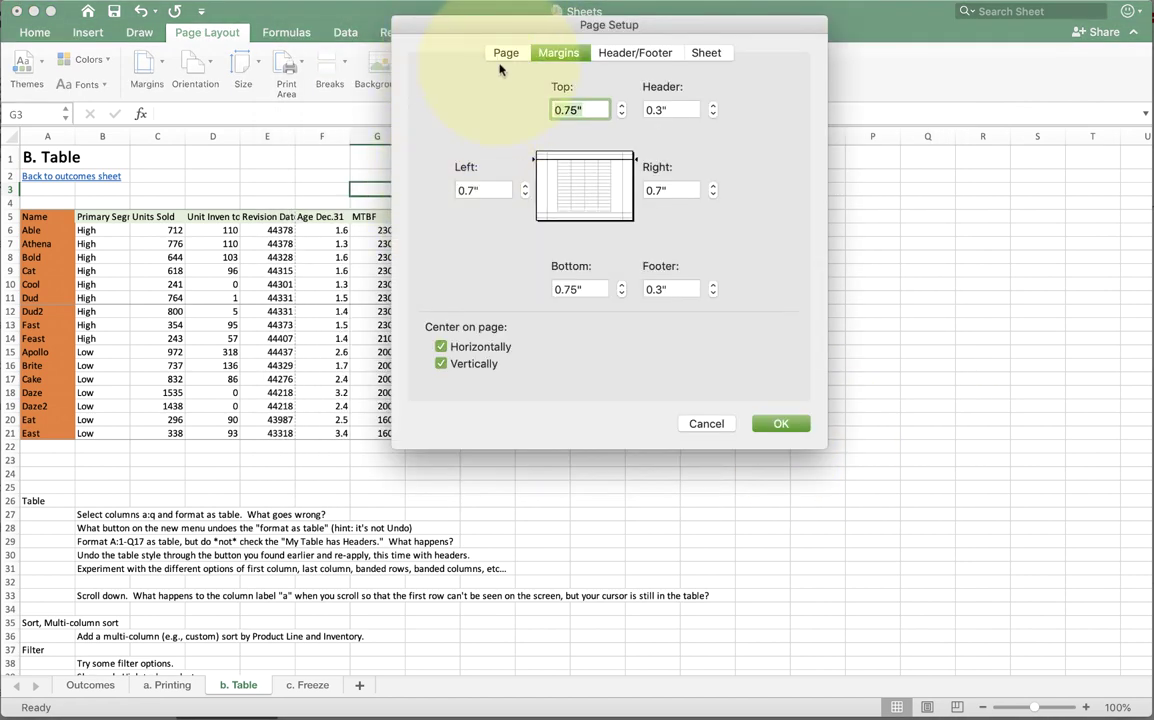
left_click(504, 54)
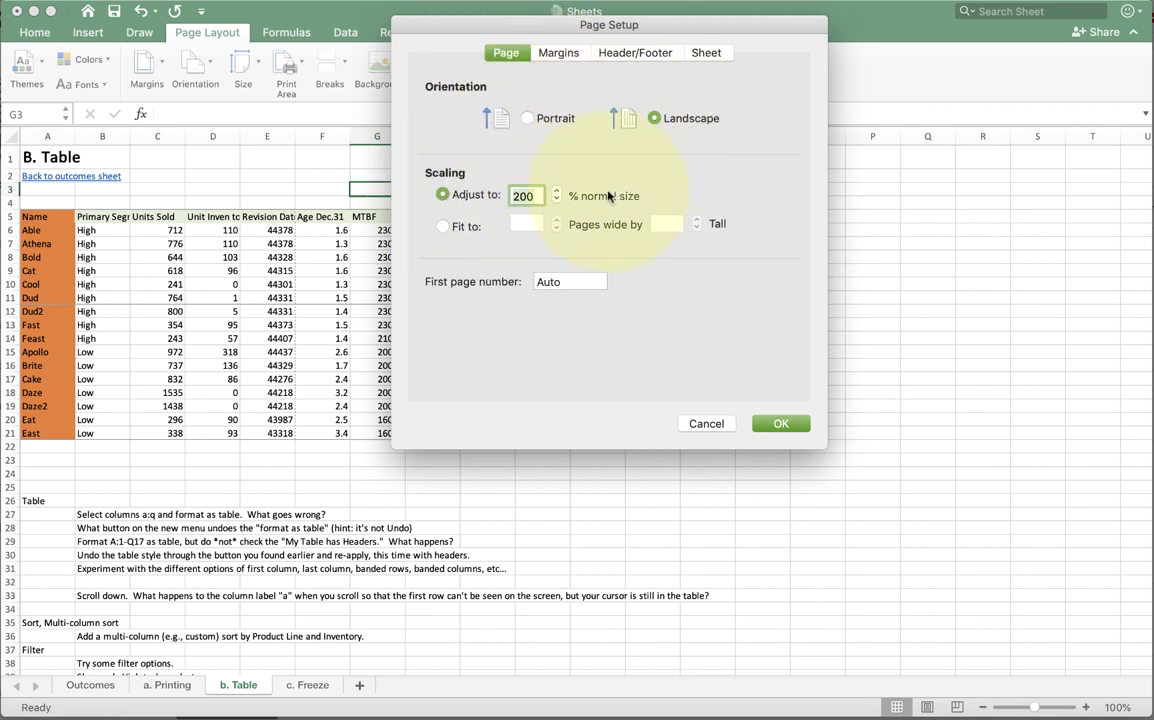
left_click(572, 54)
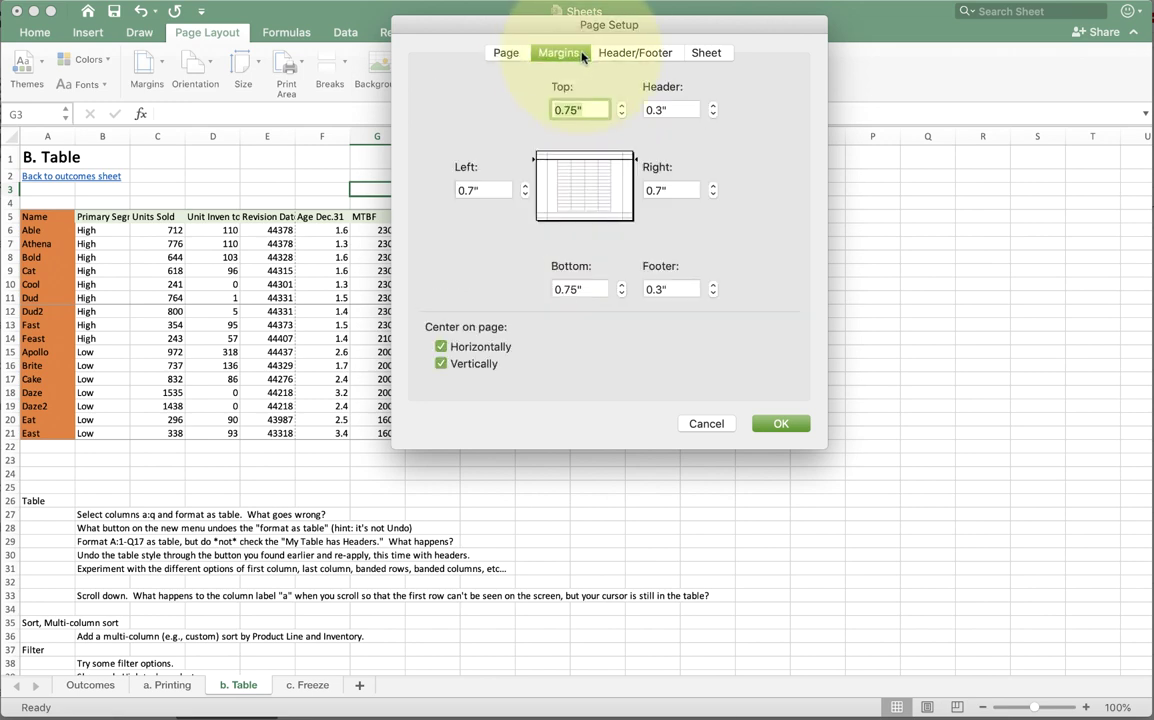
left_click(608, 55)
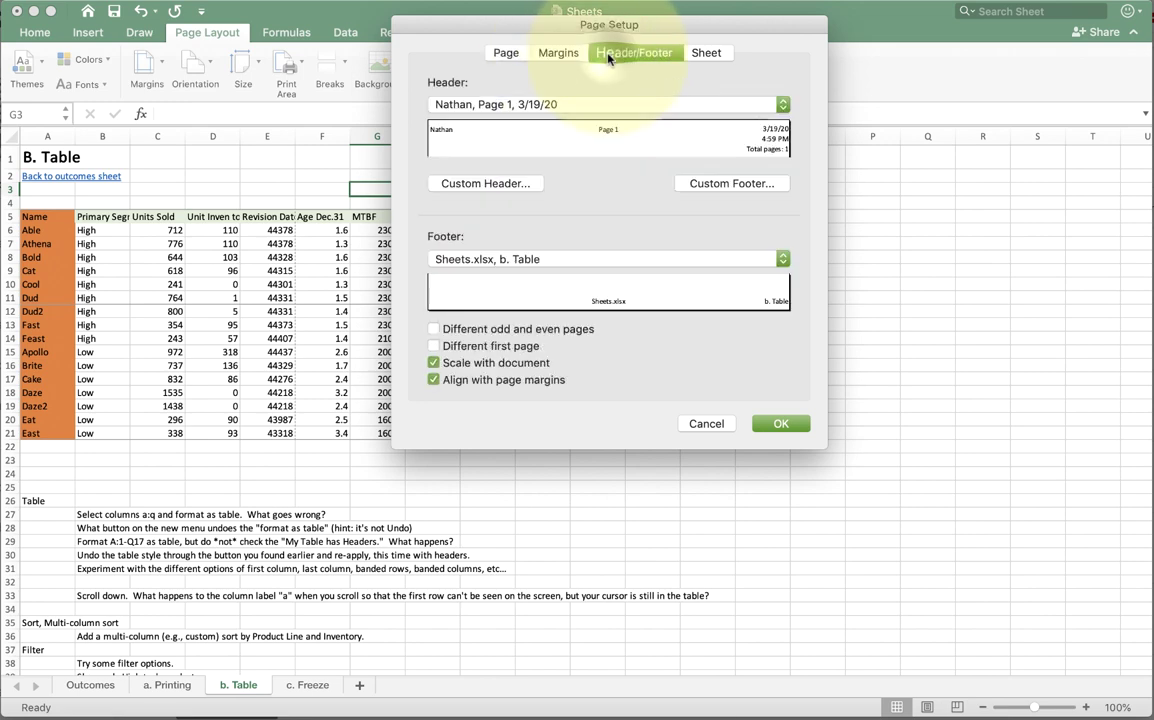
left_click(704, 52)
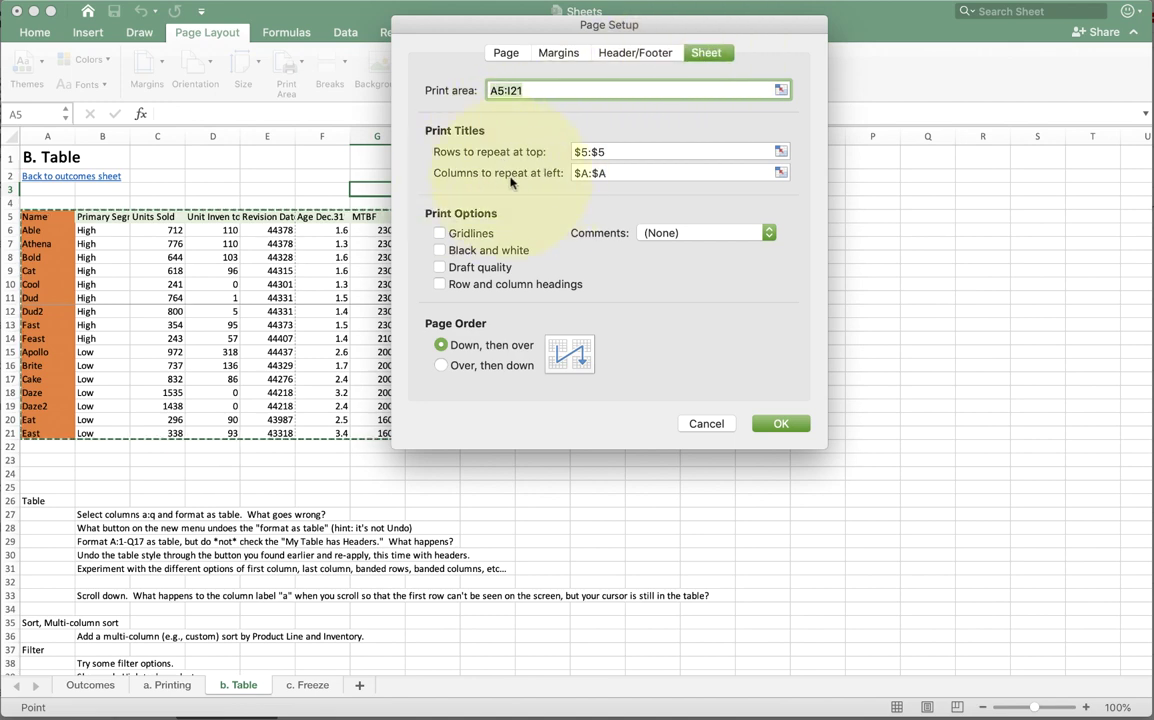
left_click(700, 425)
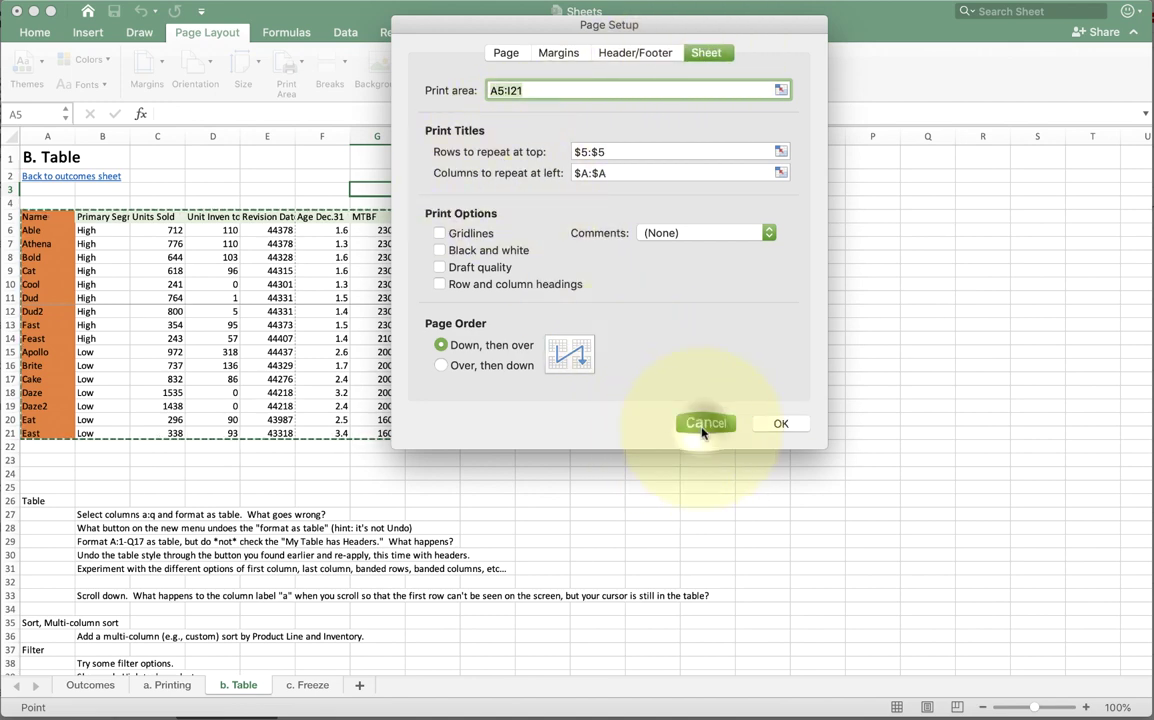